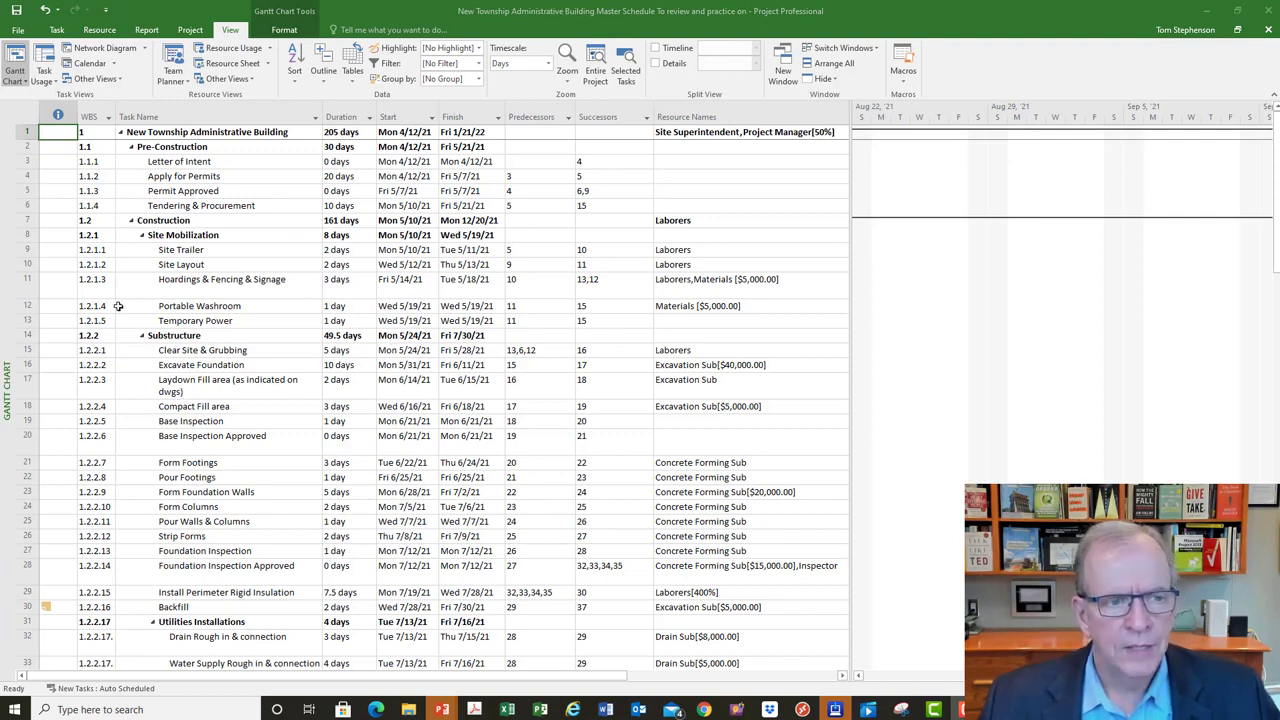
# - Switch to the Resource Sheet view and display its Cost table
pyautogui.rightClick(4, 331)
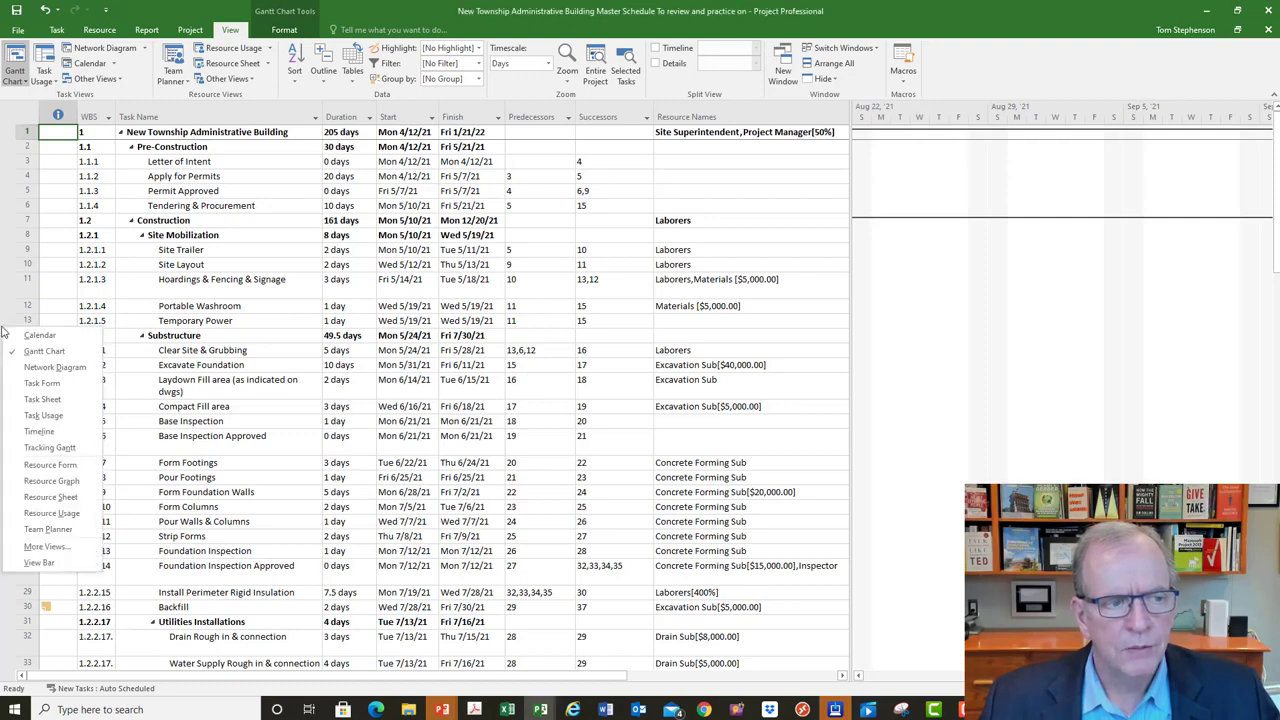
pyautogui.click(40, 497)
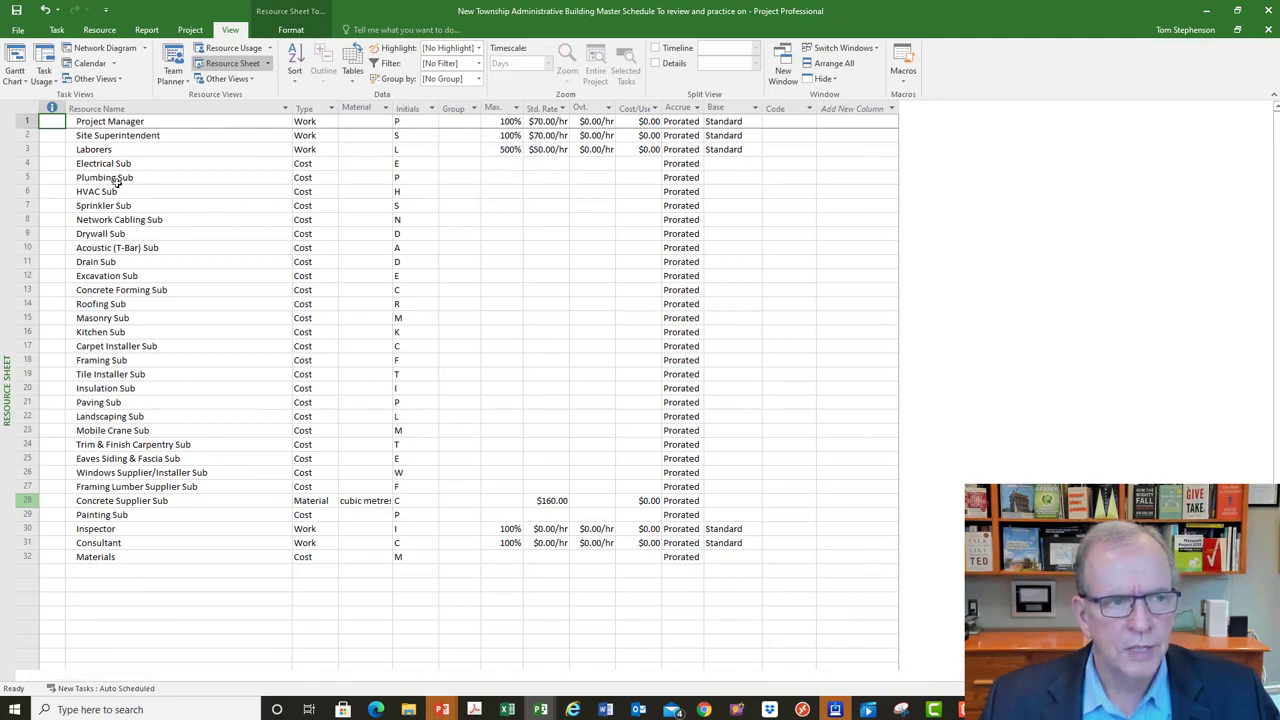
pyautogui.click(29, 105)
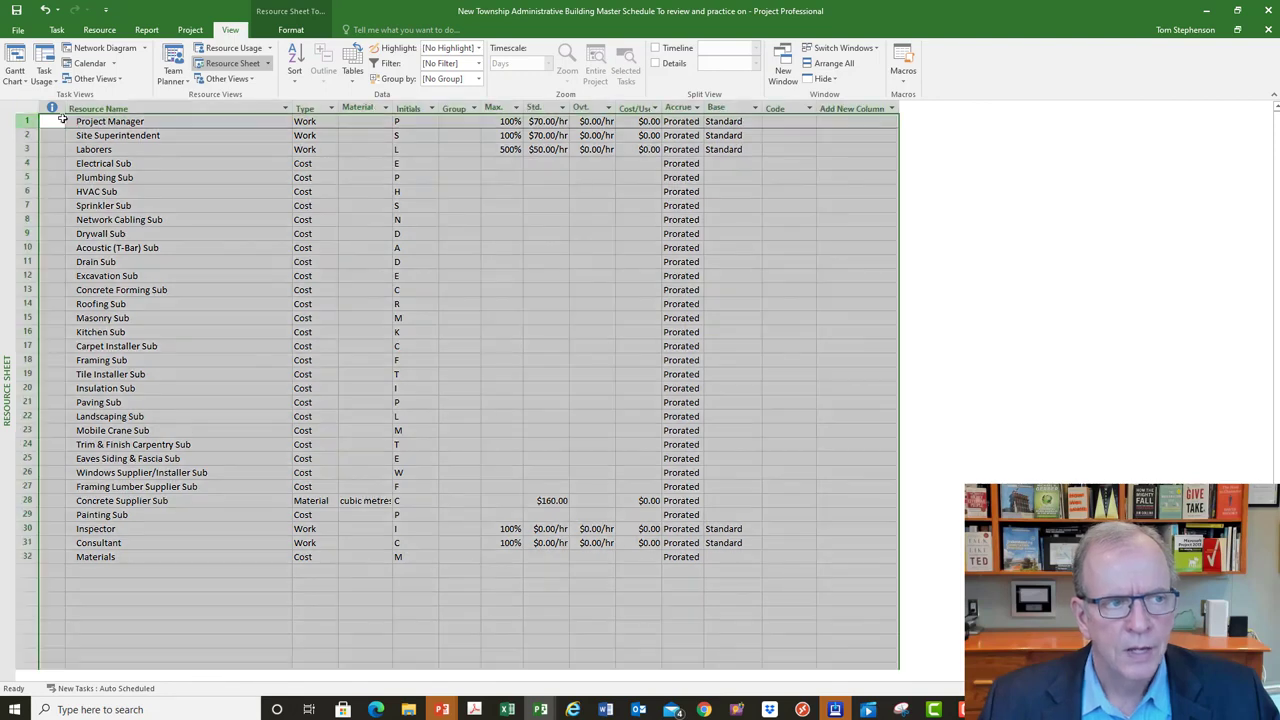
pyautogui.rightClick(19, 108)
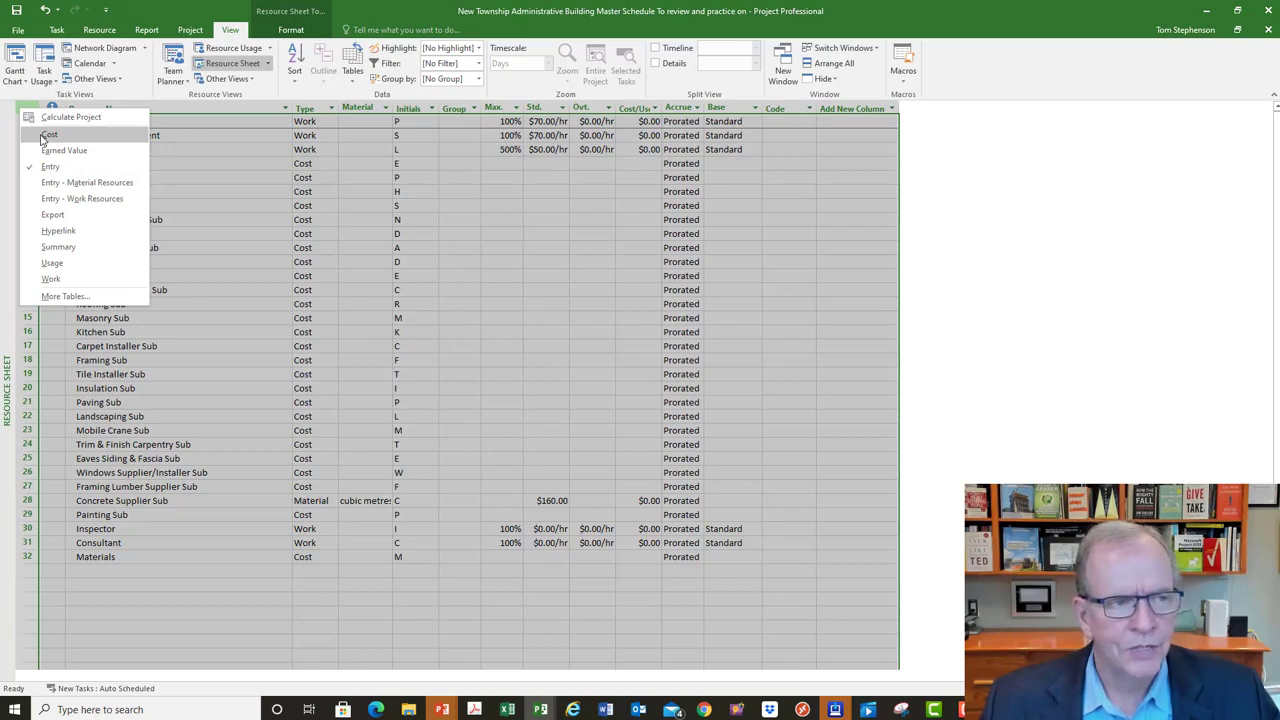
pyautogui.click(47, 135)
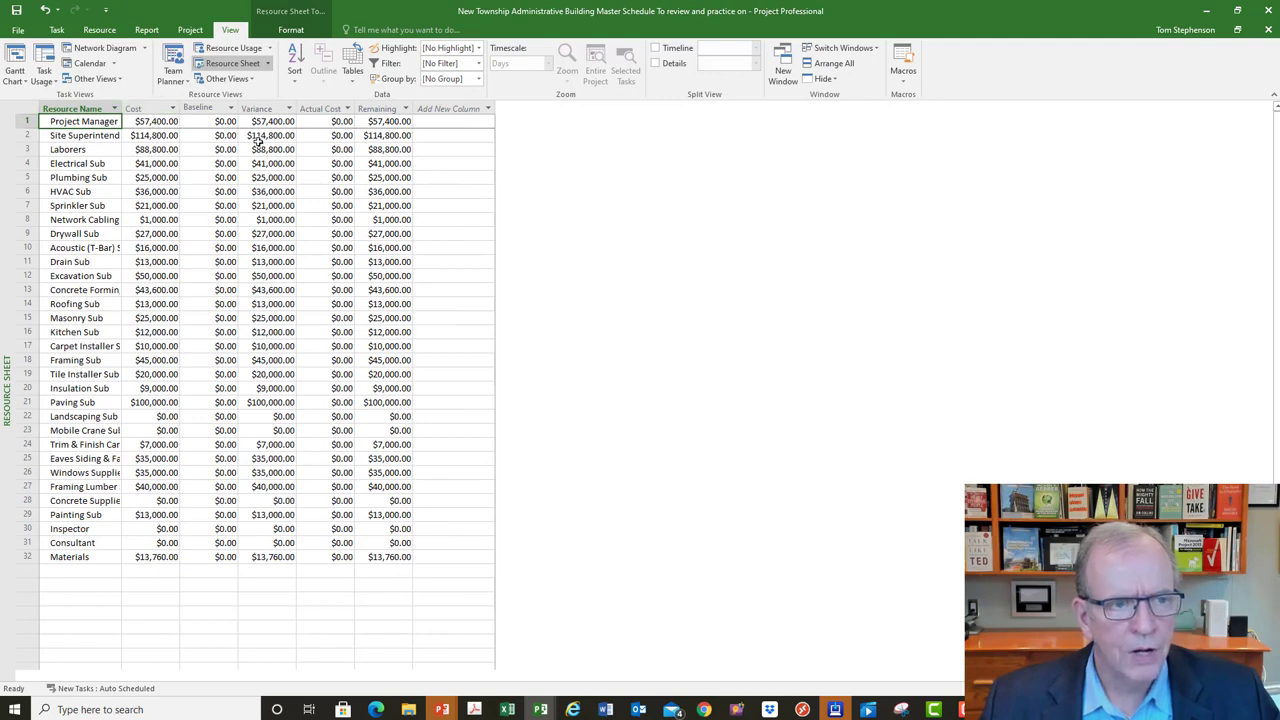
# - Return the resource sheet to the Entry table
pyautogui.click(22, 109)
pyautogui.rightClick(22, 109)
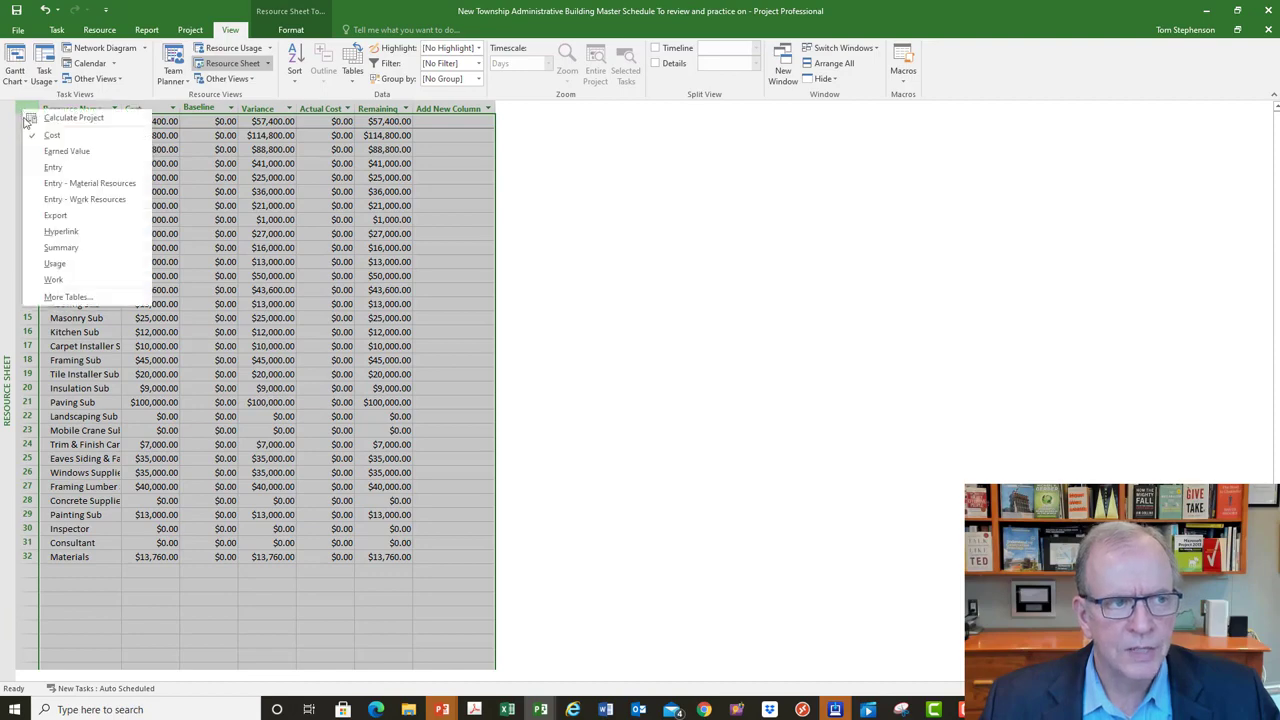
pyautogui.click(42, 173)
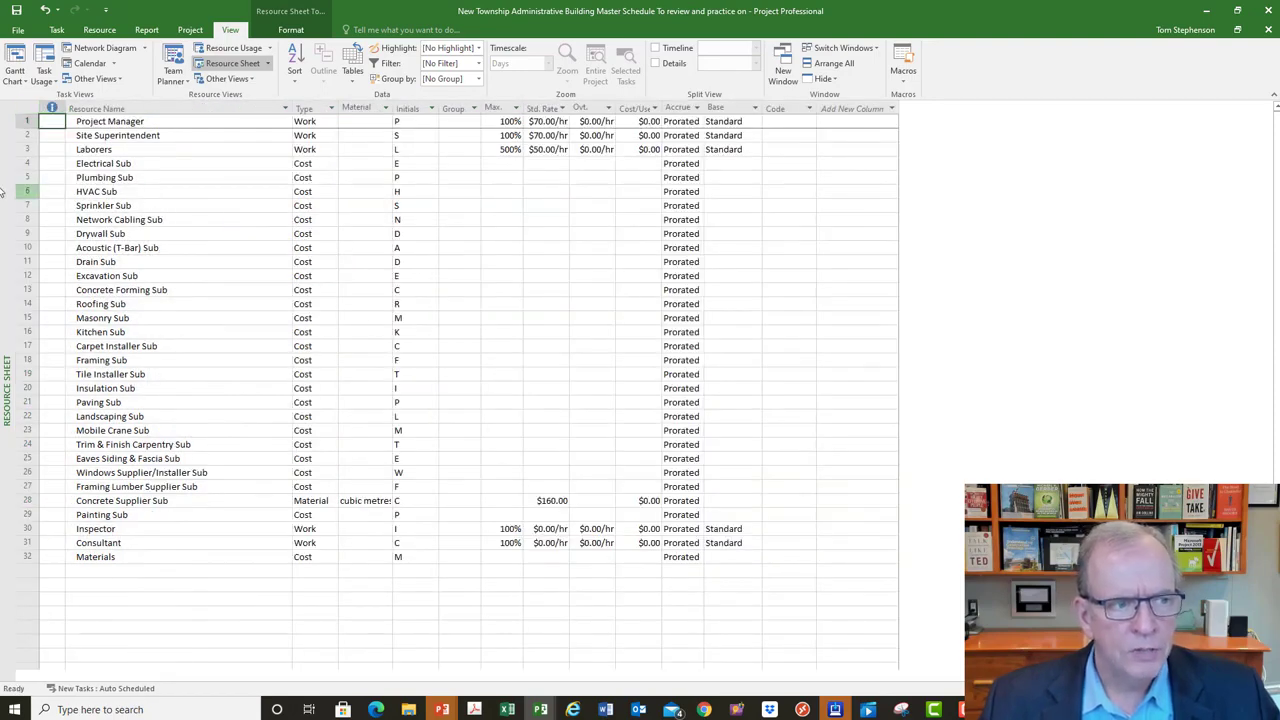
# - Go back to the Gantt Chart view, bring up its available tables and choose the Entry table
pyautogui.rightClick(3, 190)
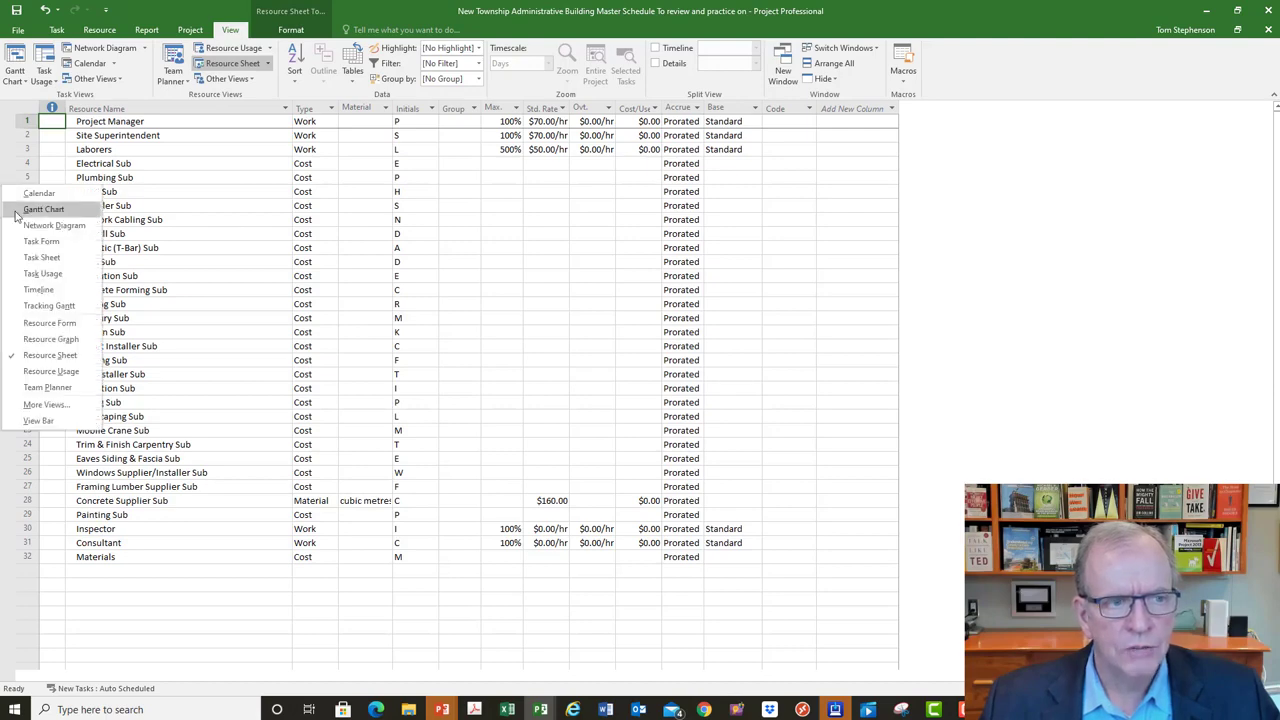
pyautogui.click(43, 209)
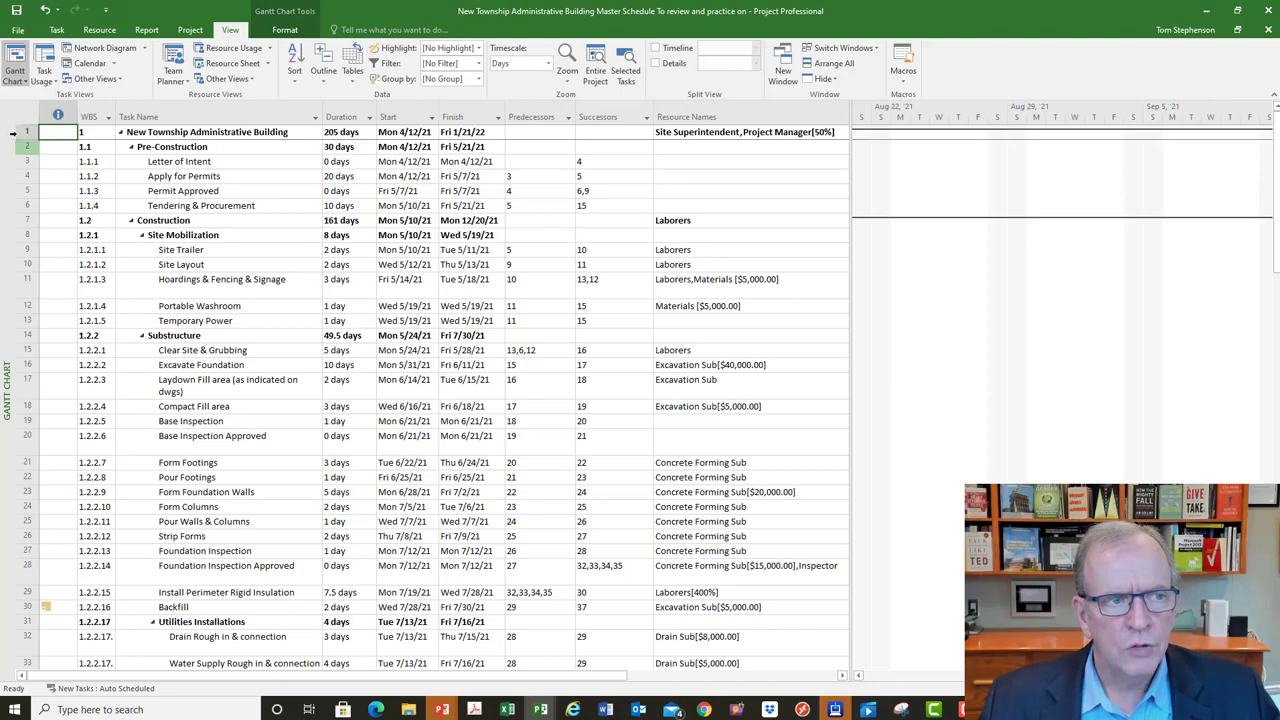
pyautogui.click(24, 118)
pyautogui.rightClick(24, 118)
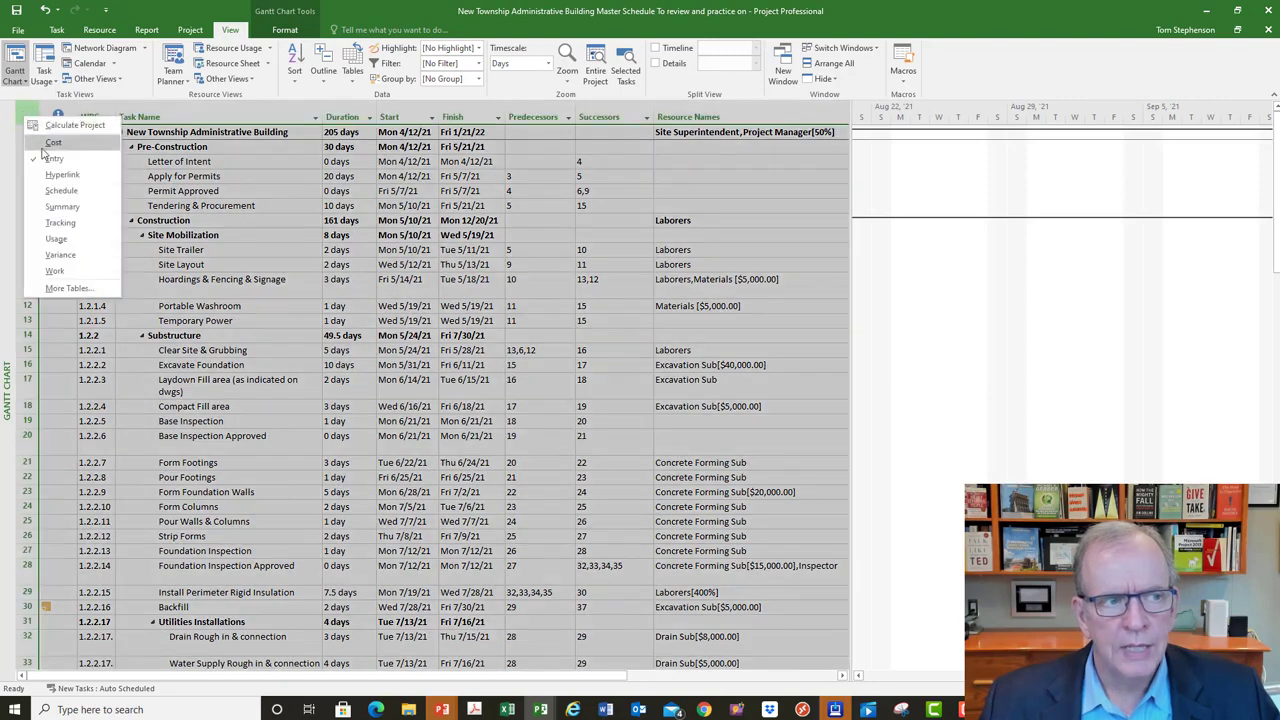
pyautogui.click(22, 115)
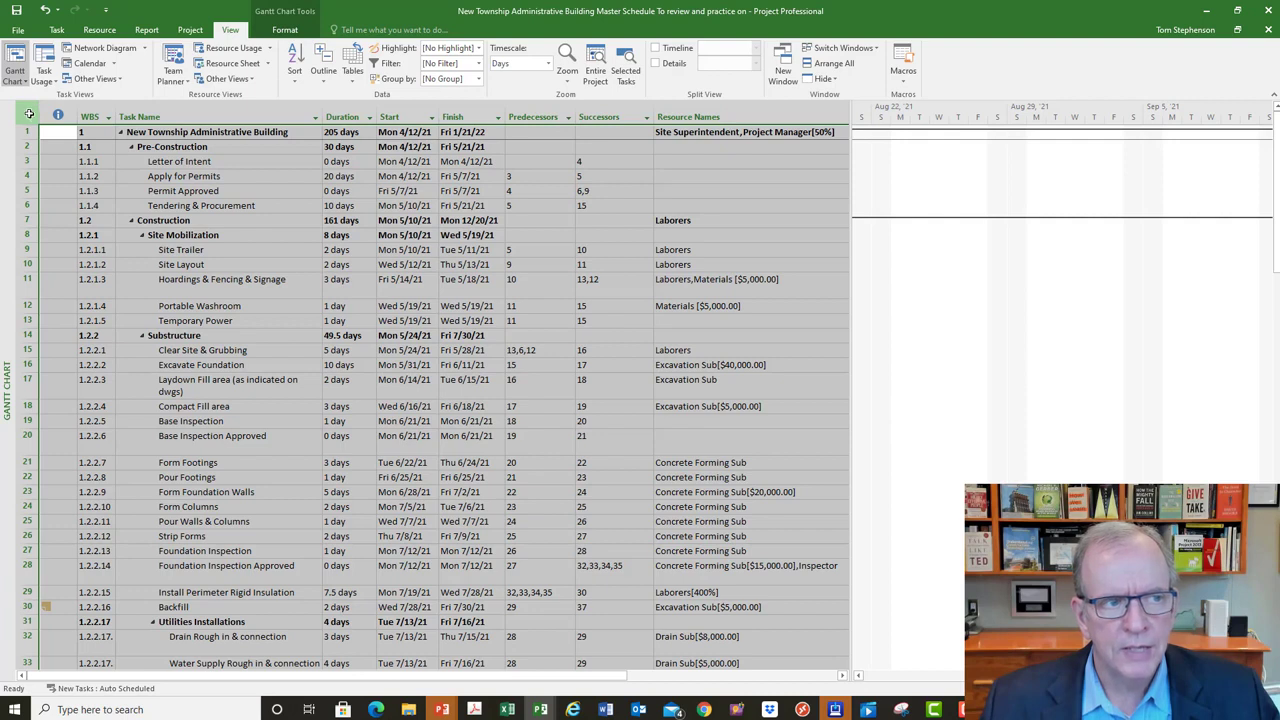
pyautogui.rightClick(29, 114)
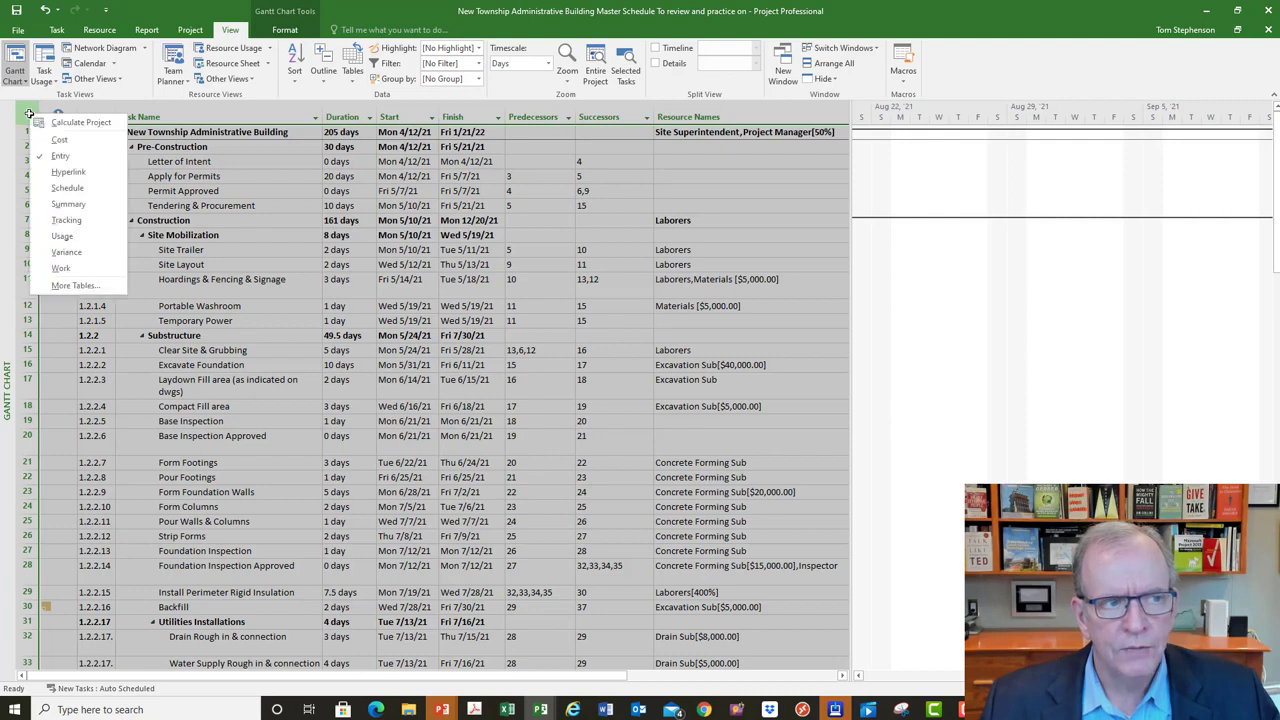
pyautogui.click(63, 158)
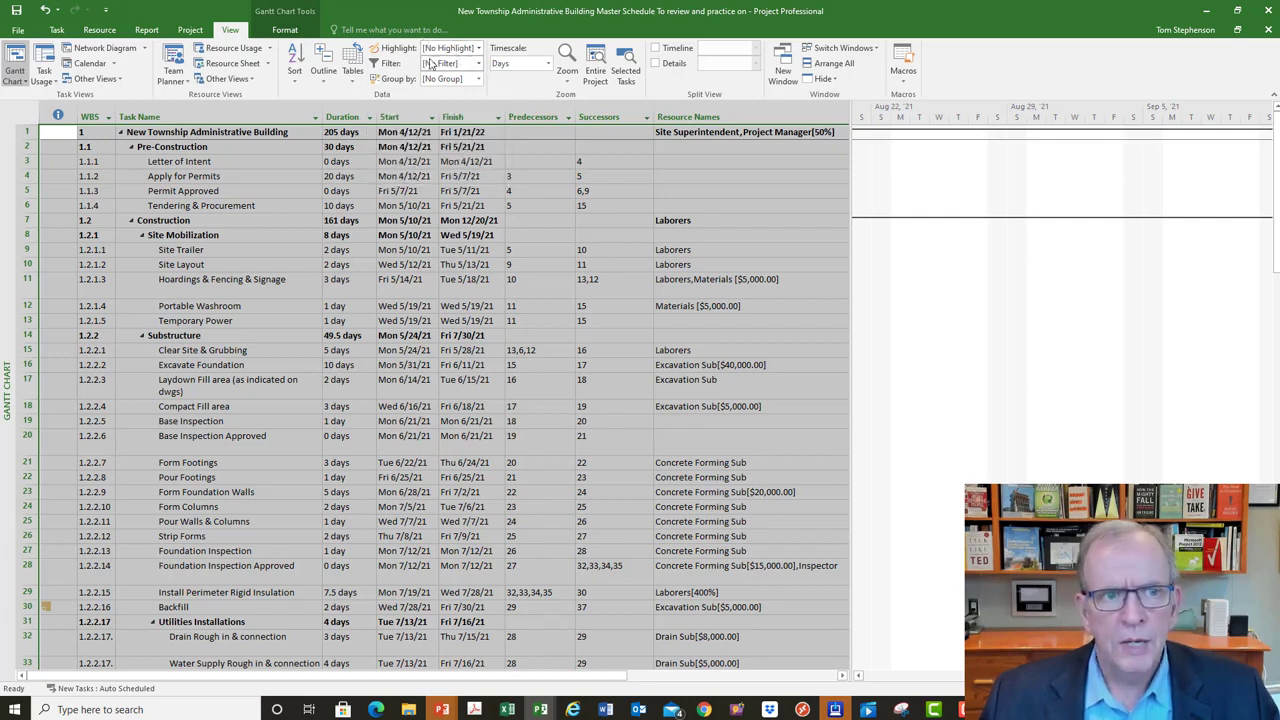
# - Start a Date Range filter on the task list showing tasks that start or finish after June 14, 2021
pyautogui.click(480, 63)
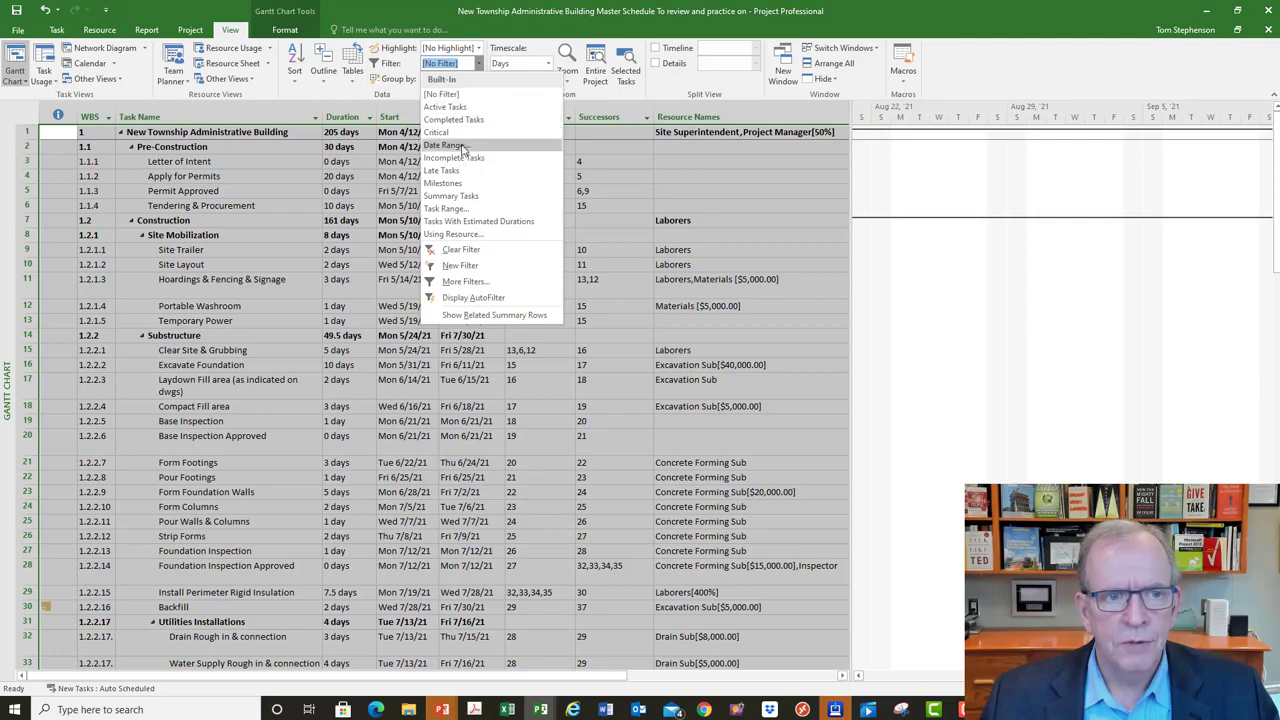
pyautogui.click(463, 147)
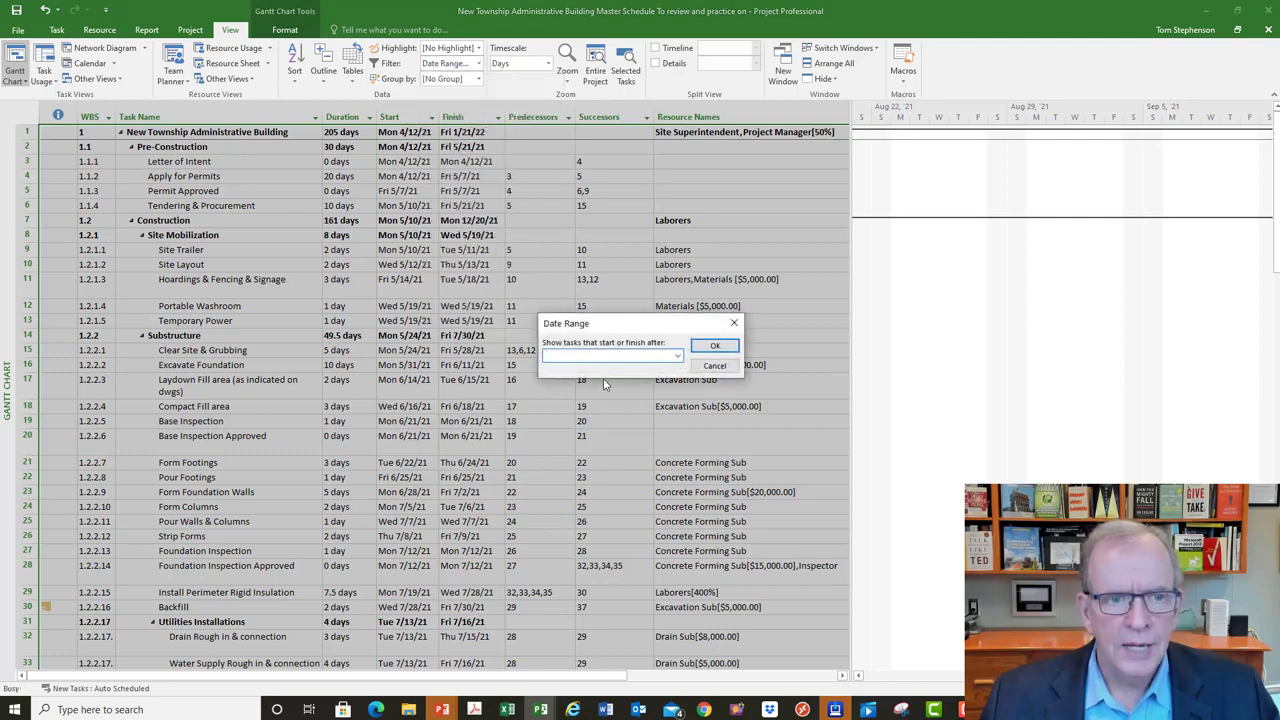
pyautogui.scroll(-3, 460, 422)
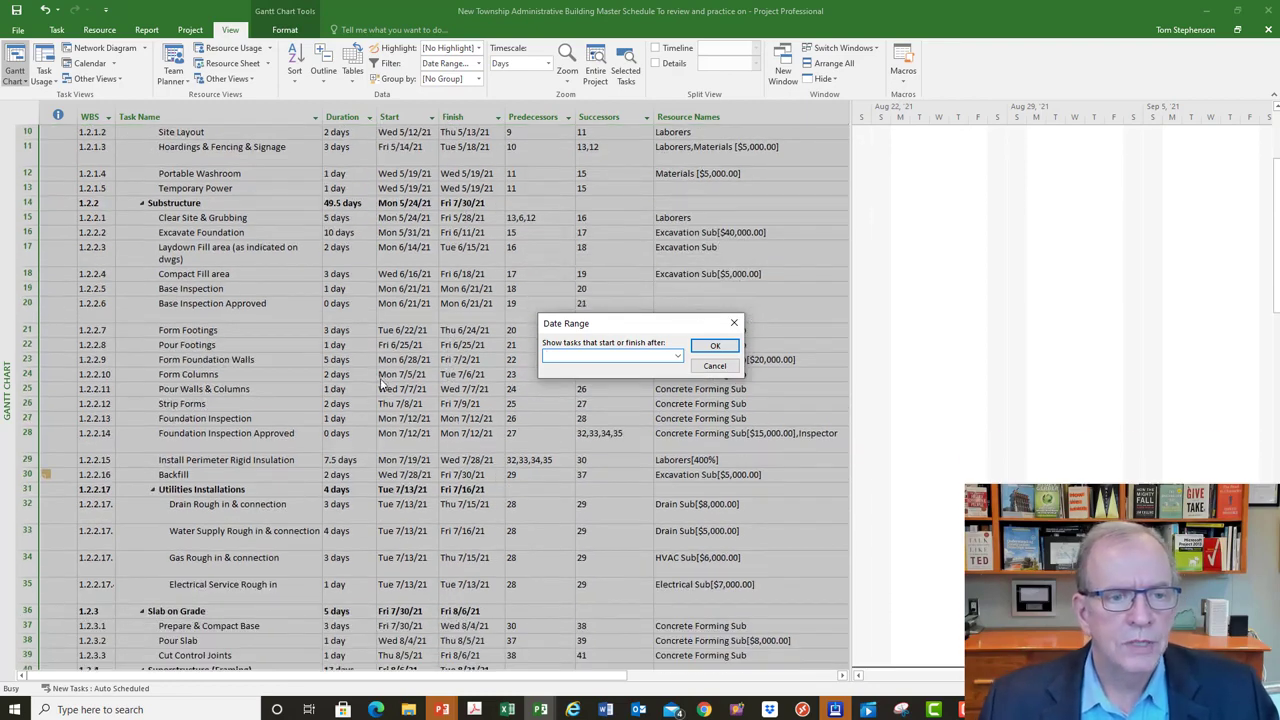
pyautogui.click(678, 357)
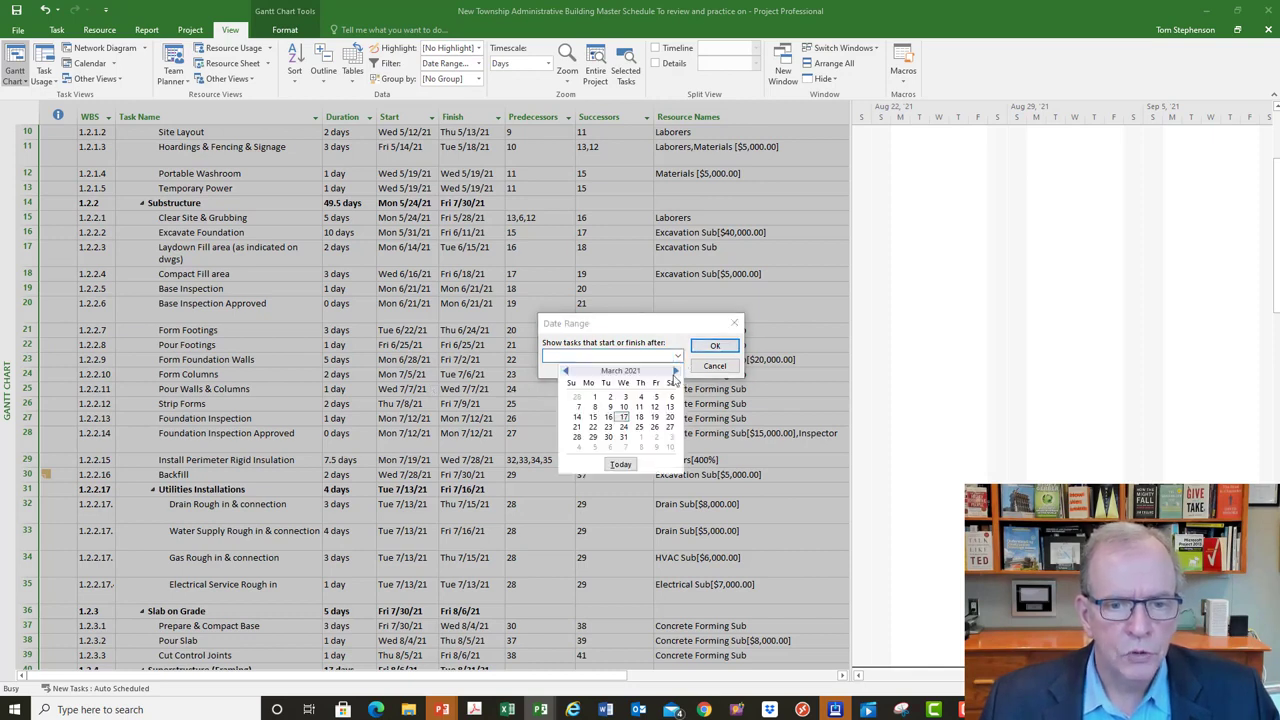
pyautogui.click(675, 372)
pyautogui.click(675, 372)
pyautogui.click(675, 372)
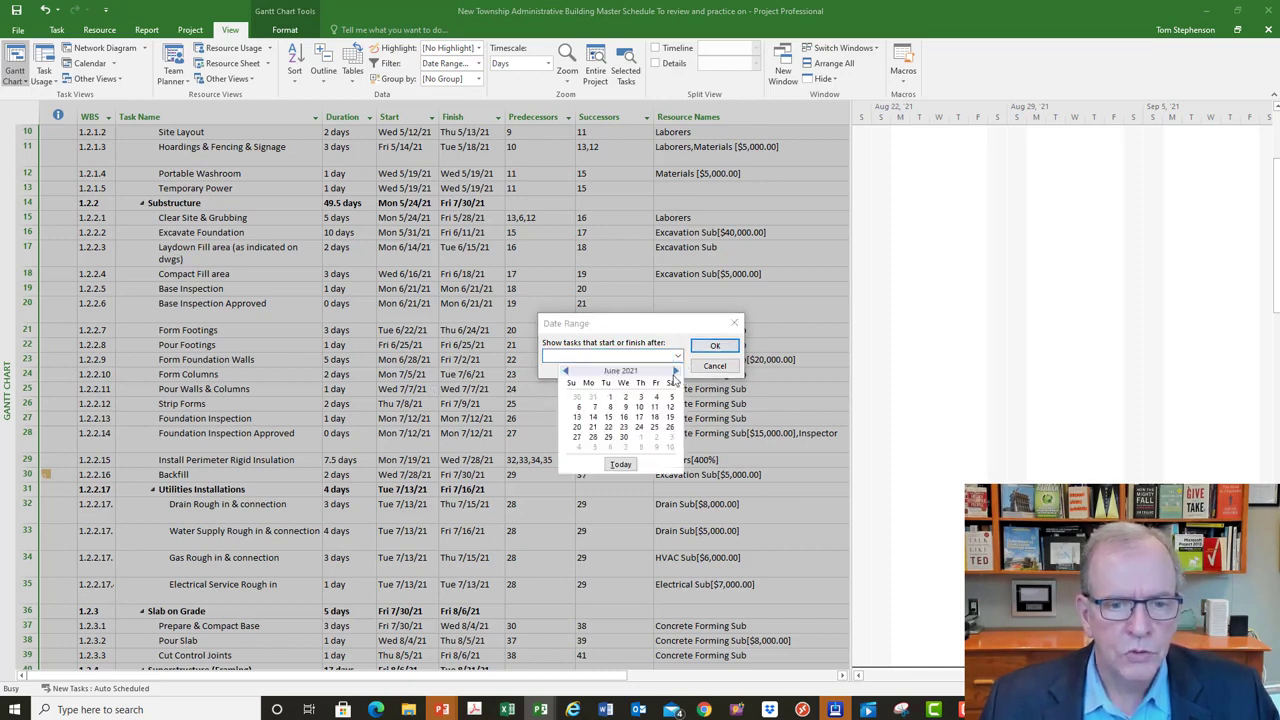
pyautogui.click(595, 417)
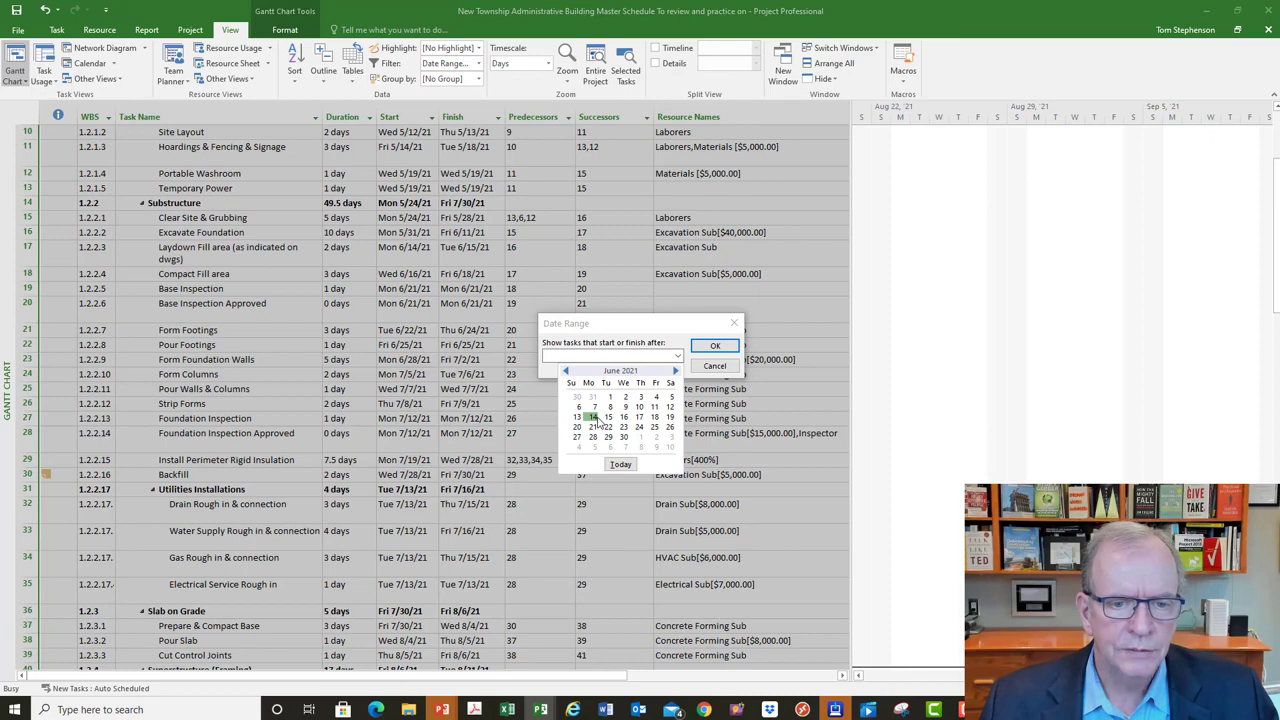
pyautogui.click(713, 348)
# - Set the Date Range filter's end date to Fri 7/23/21 and apply the filter
pyautogui.click(678, 357)
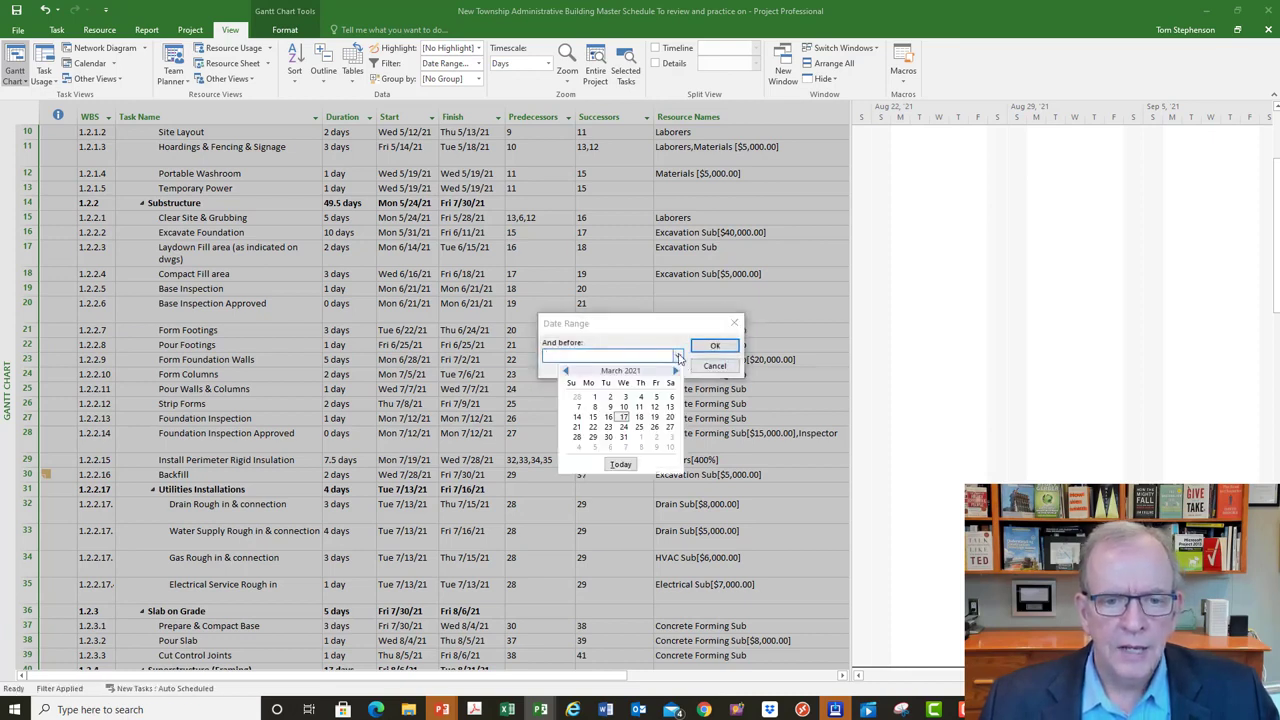
pyautogui.click(677, 371)
pyautogui.click(677, 371)
pyautogui.click(677, 371)
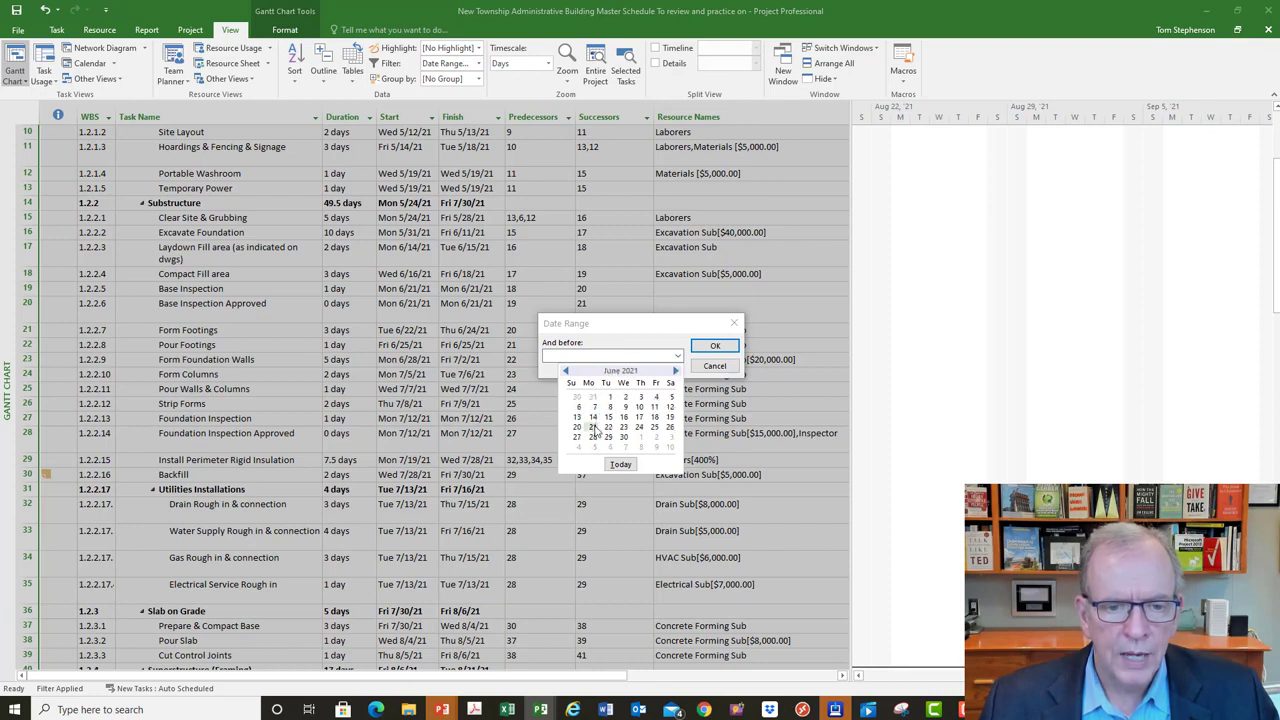
pyautogui.click(675, 371)
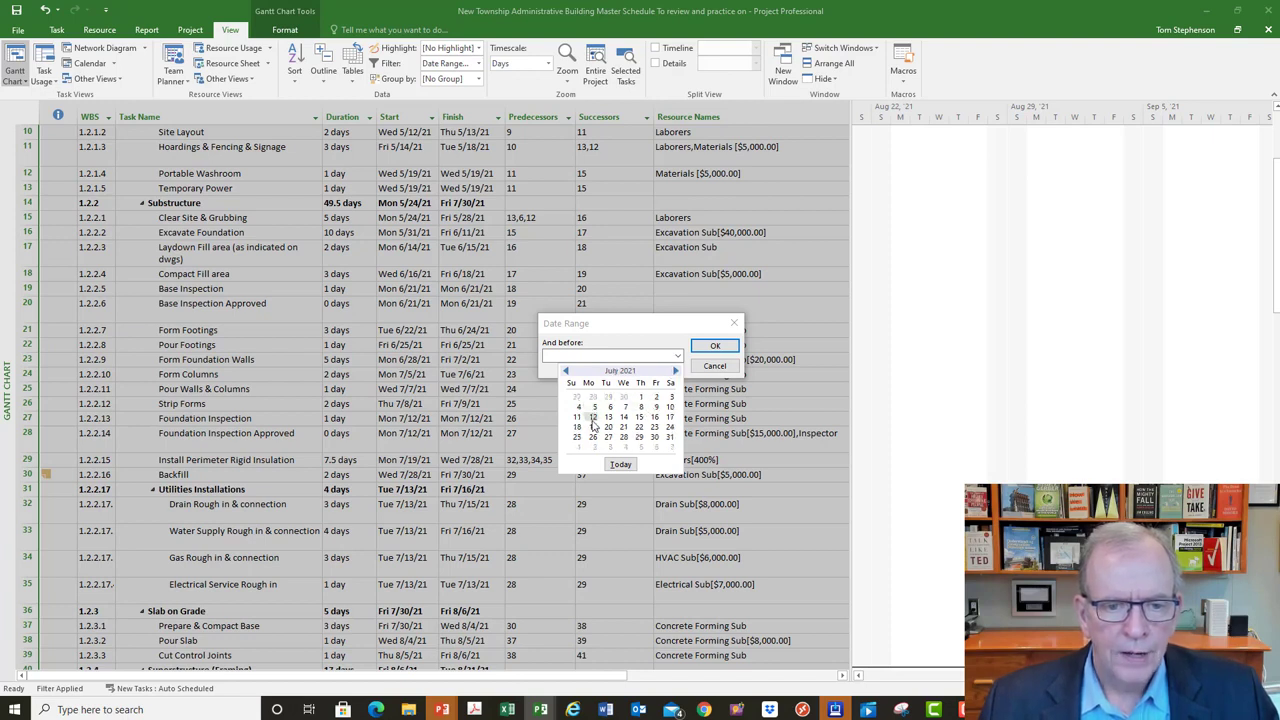
pyautogui.click(655, 428)
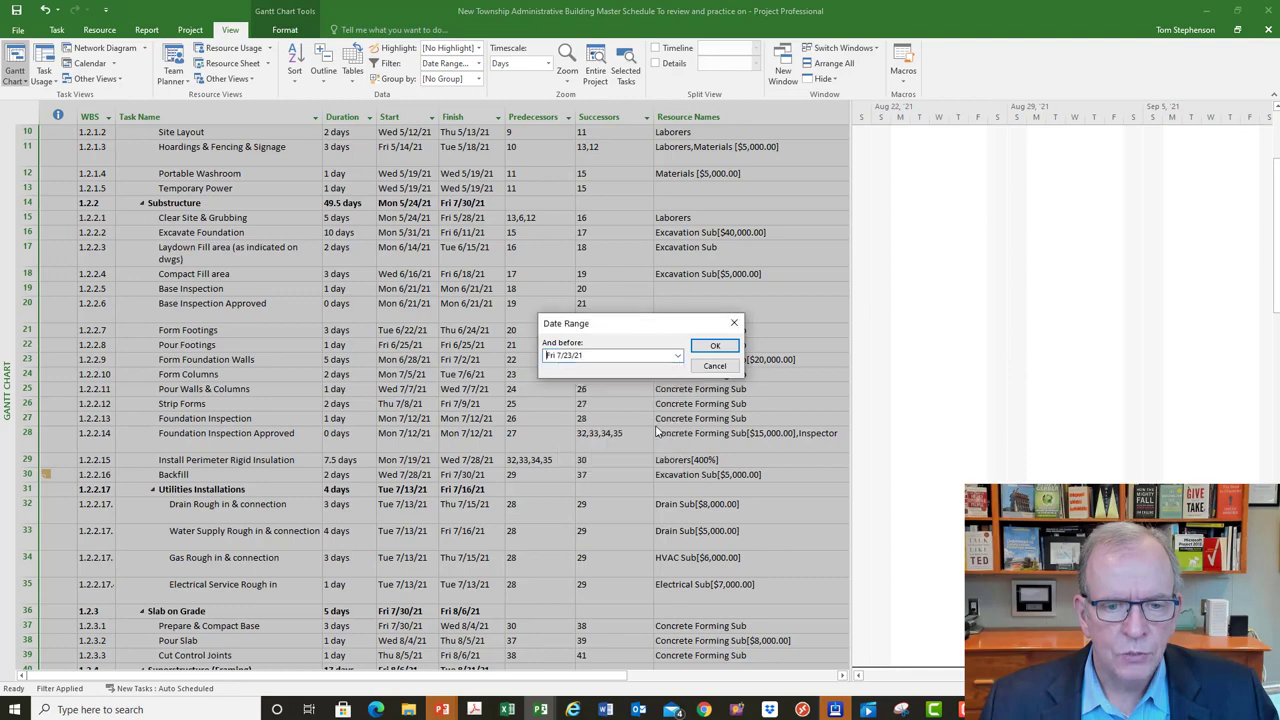
pyautogui.click(711, 347)
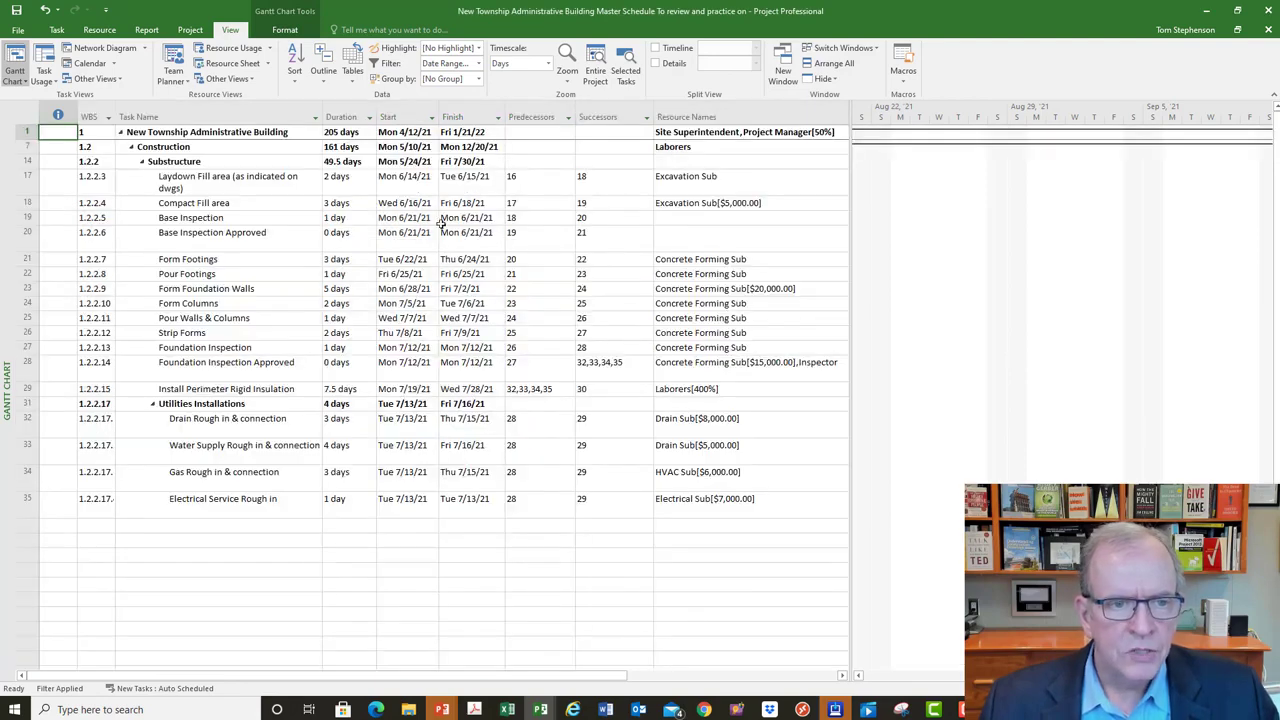
# - Bring the Form Foundation Walls task's bar into view in the Gantt chart and zoom the timescale out to 3-day units
pyautogui.click(15, 182)
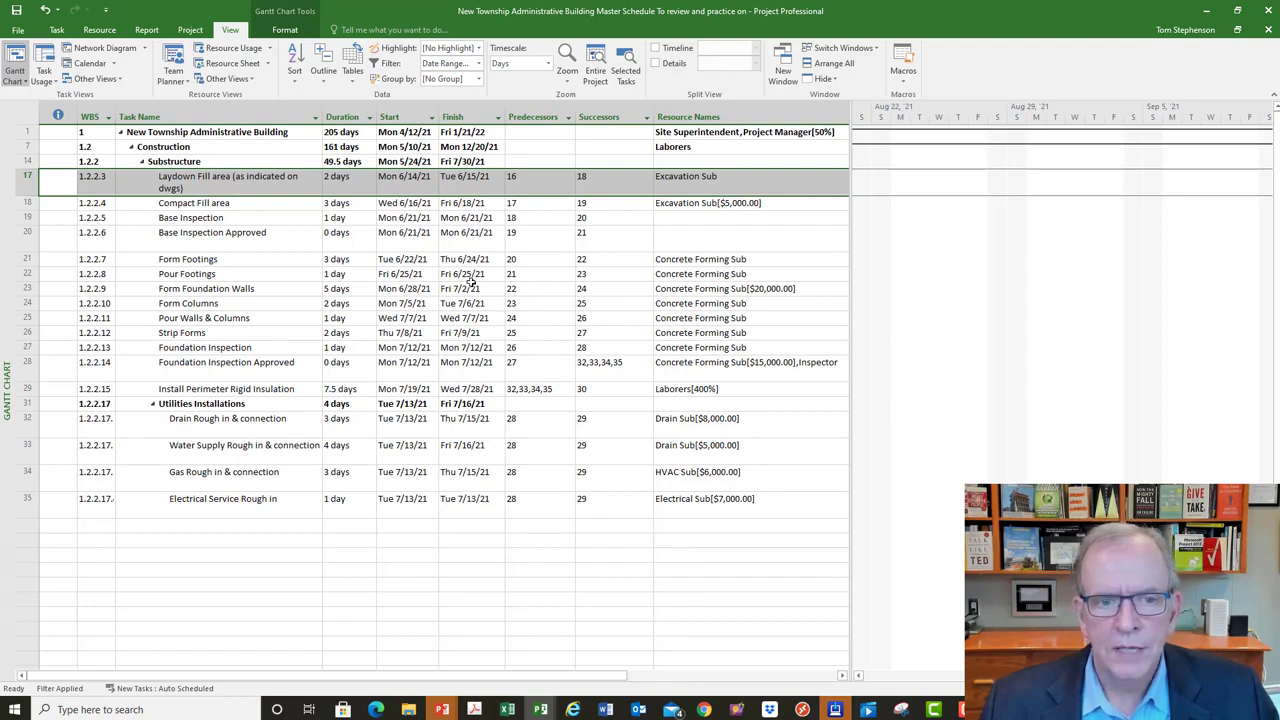
pyautogui.click(300, 289)
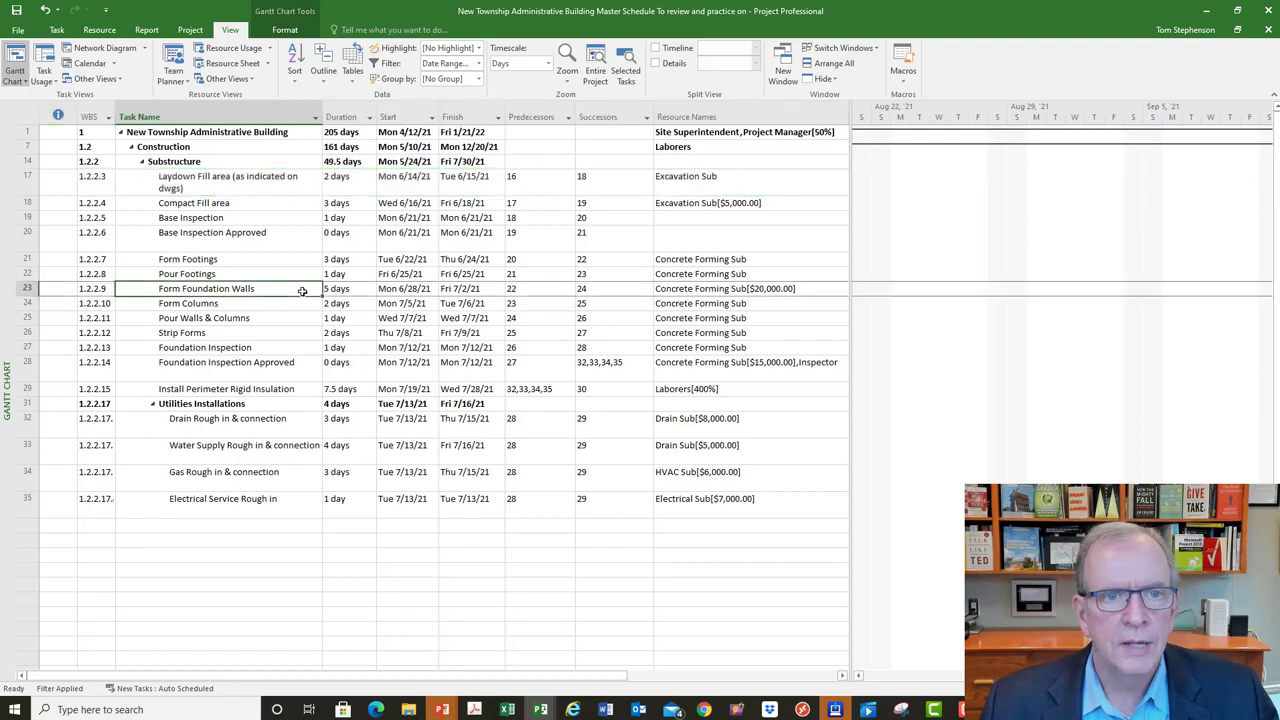
pyautogui.click(57, 29)
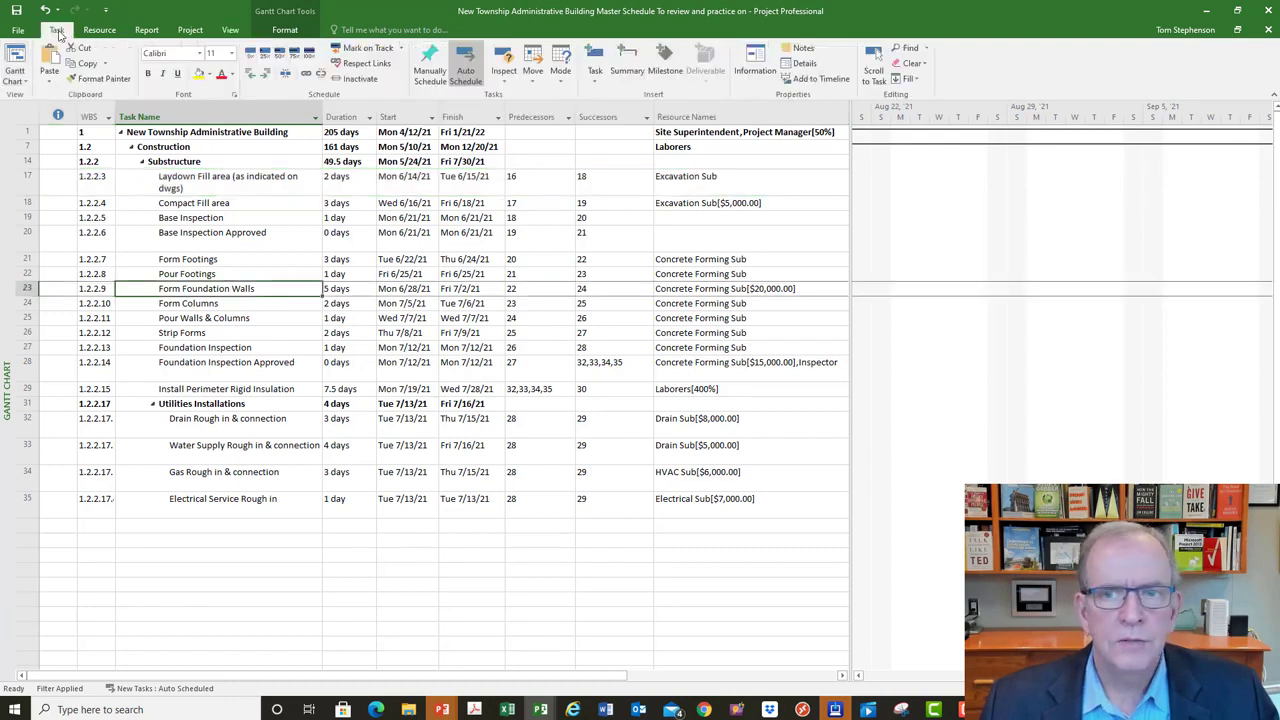
pyautogui.click(870, 66)
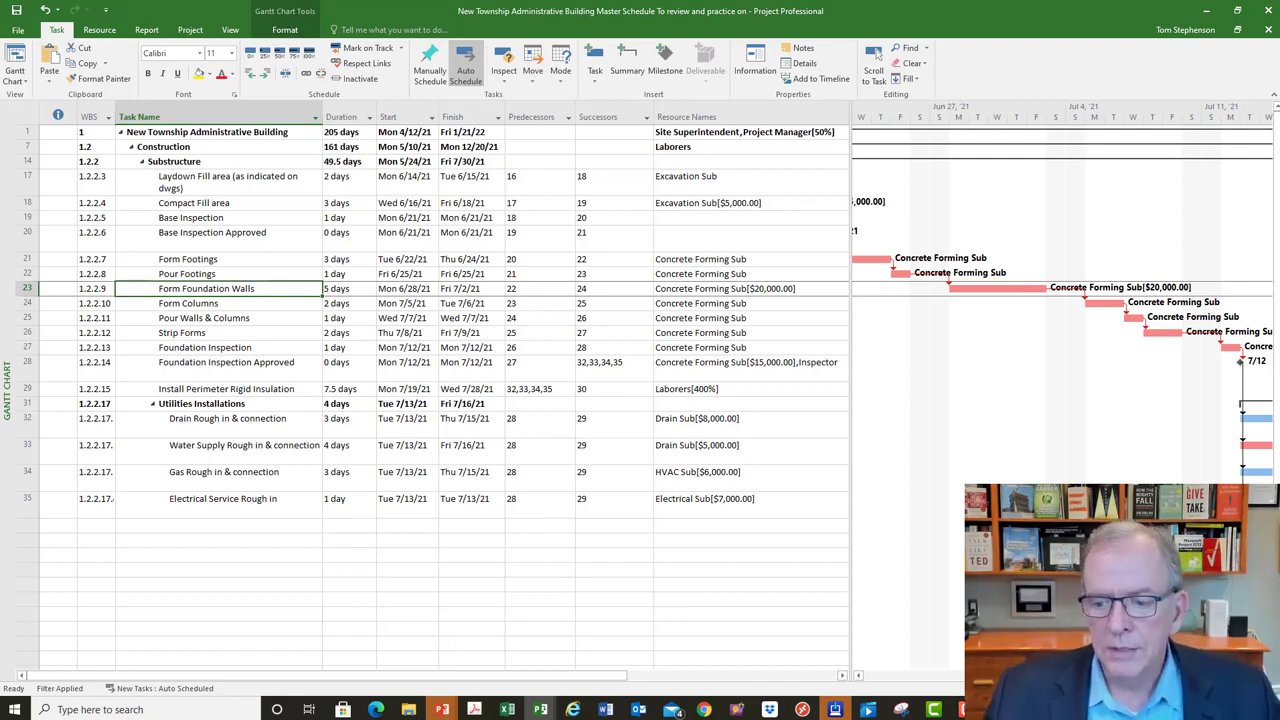
pyautogui.hscroll(5, 1062, 384)
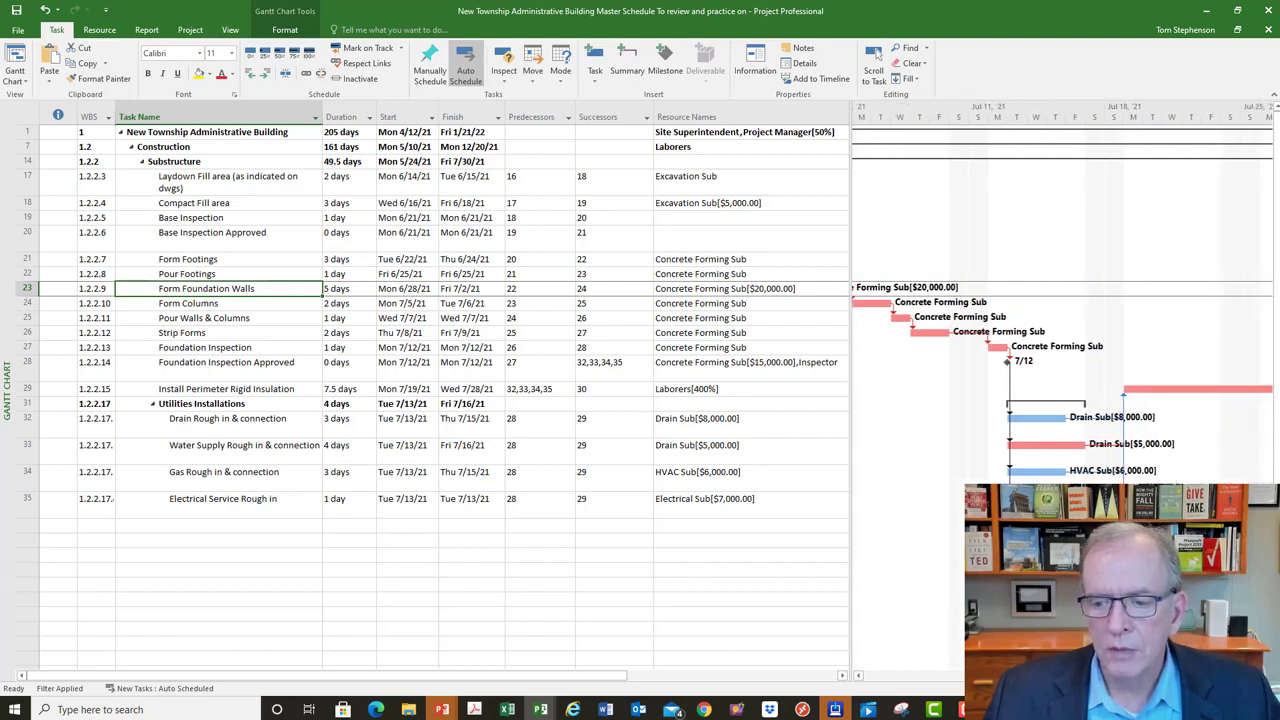
pyautogui.click(1177, 689)
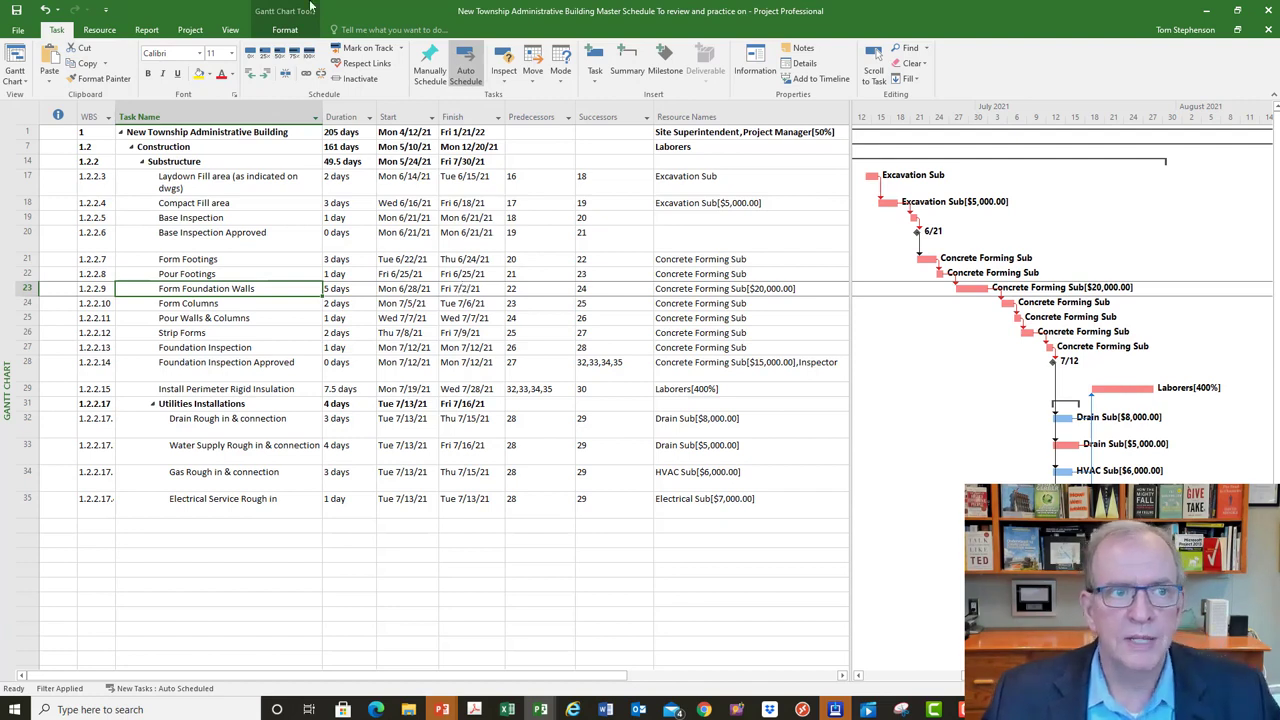
# - Remove the Date Range filter from the task list by choosing No Filter
pyautogui.click(232, 31)
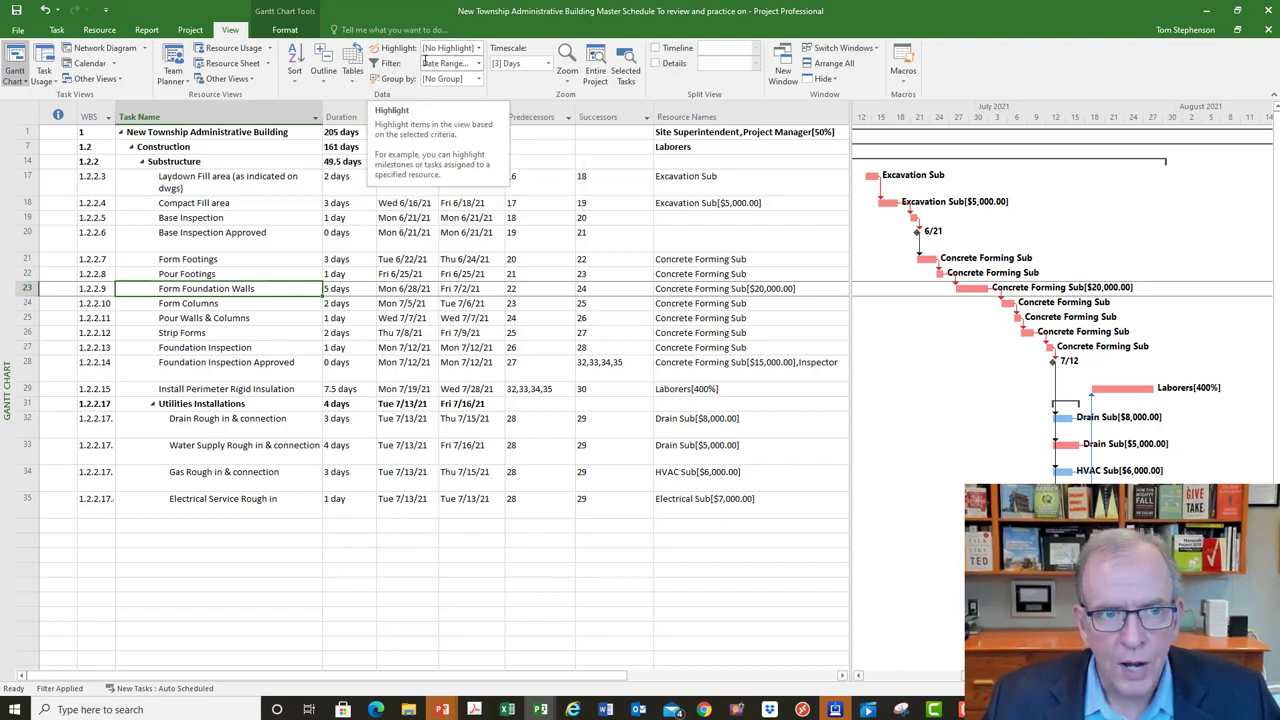
pyautogui.click(479, 63)
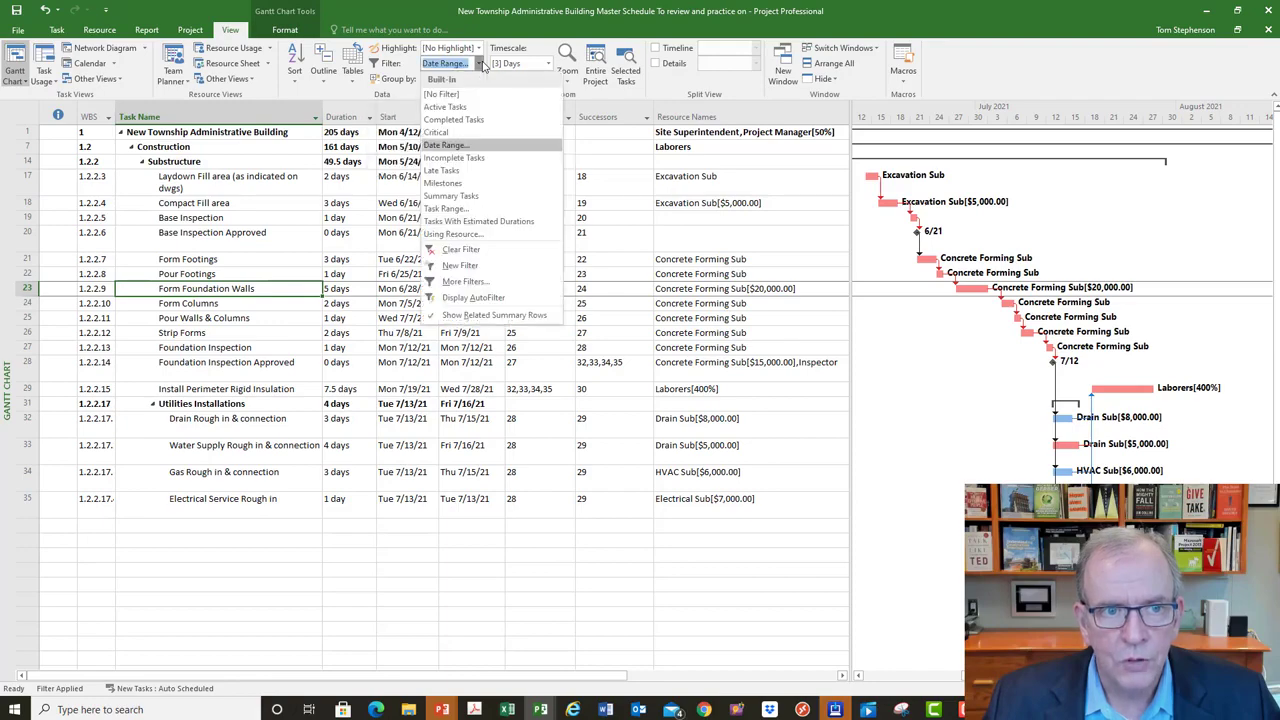
pyautogui.click(441, 94)
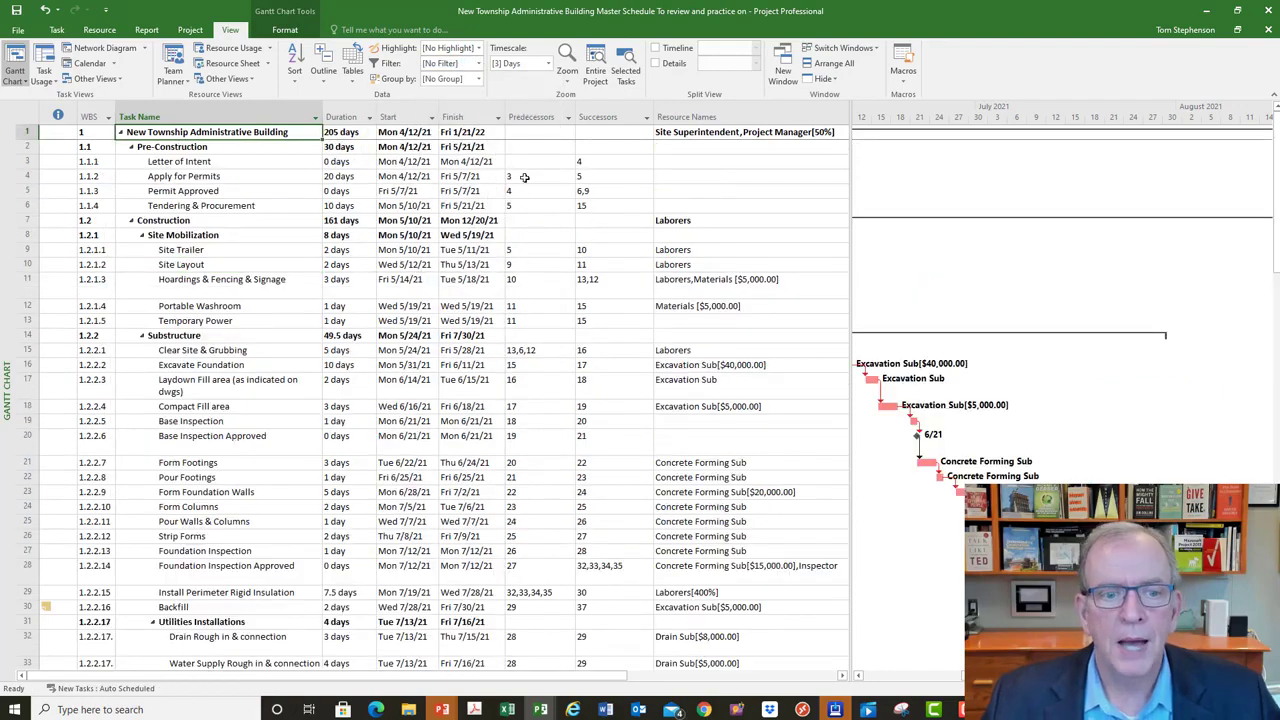
# - Apply the Using Resource filter to show only the tasks assigned to the Concrete Forming Sub
pyautogui.scroll(-2, 524, 177)
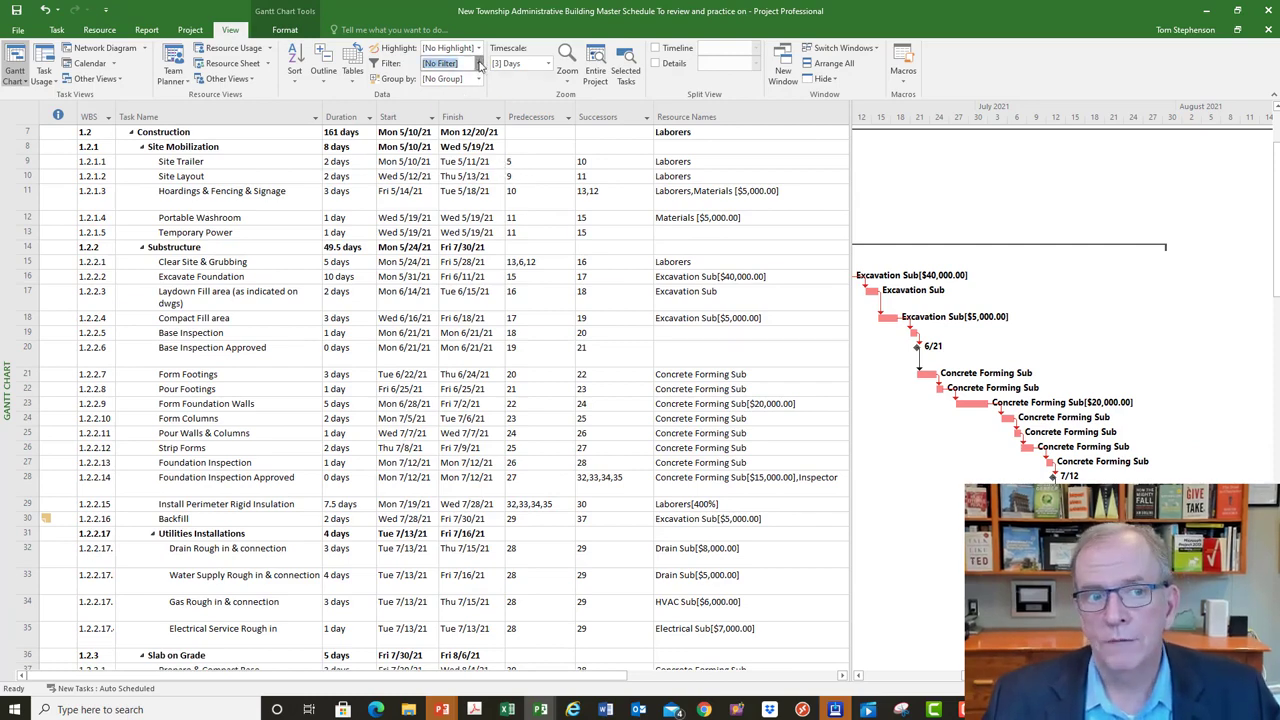
pyautogui.click(479, 63)
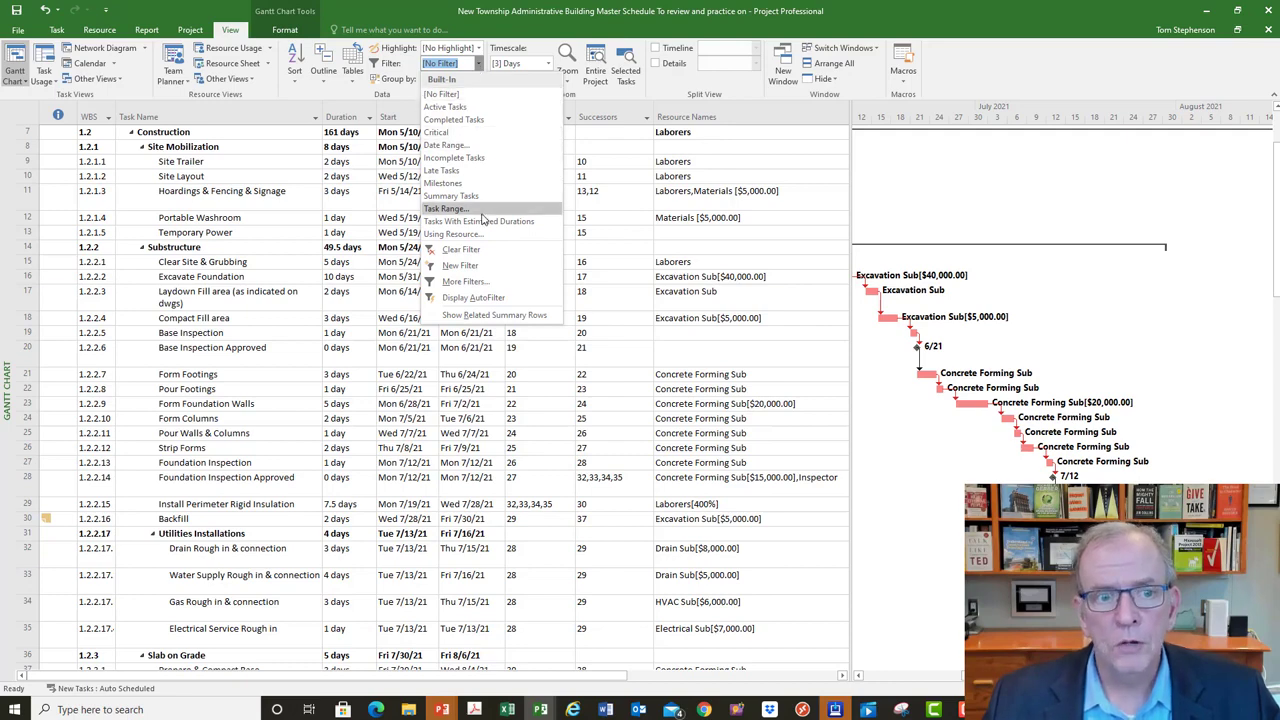
pyautogui.click(478, 237)
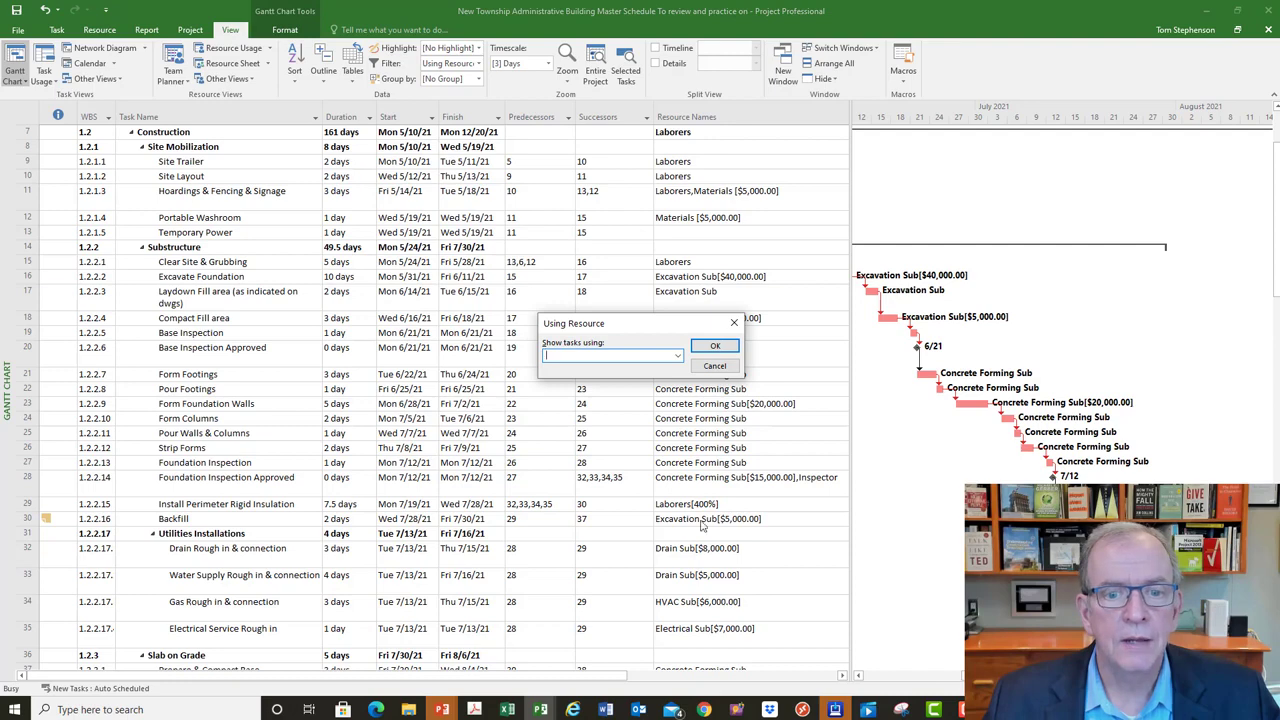
pyautogui.click(678, 356)
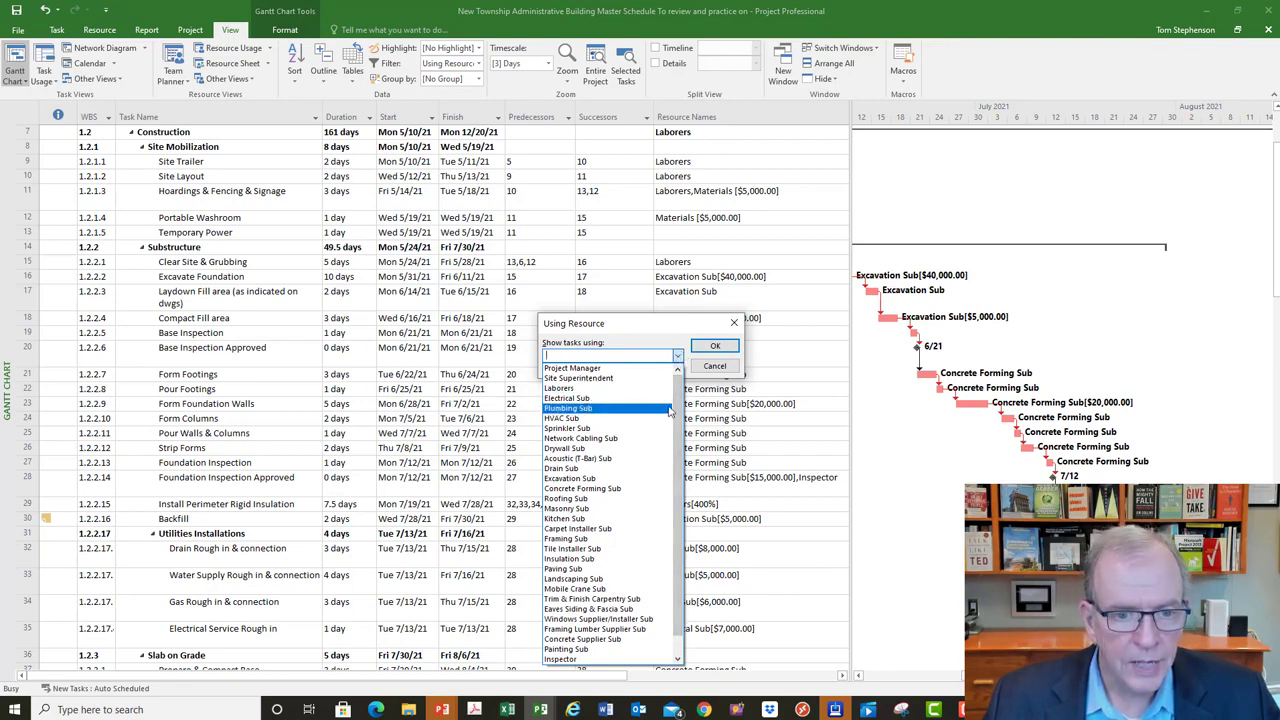
pyautogui.click(606, 489)
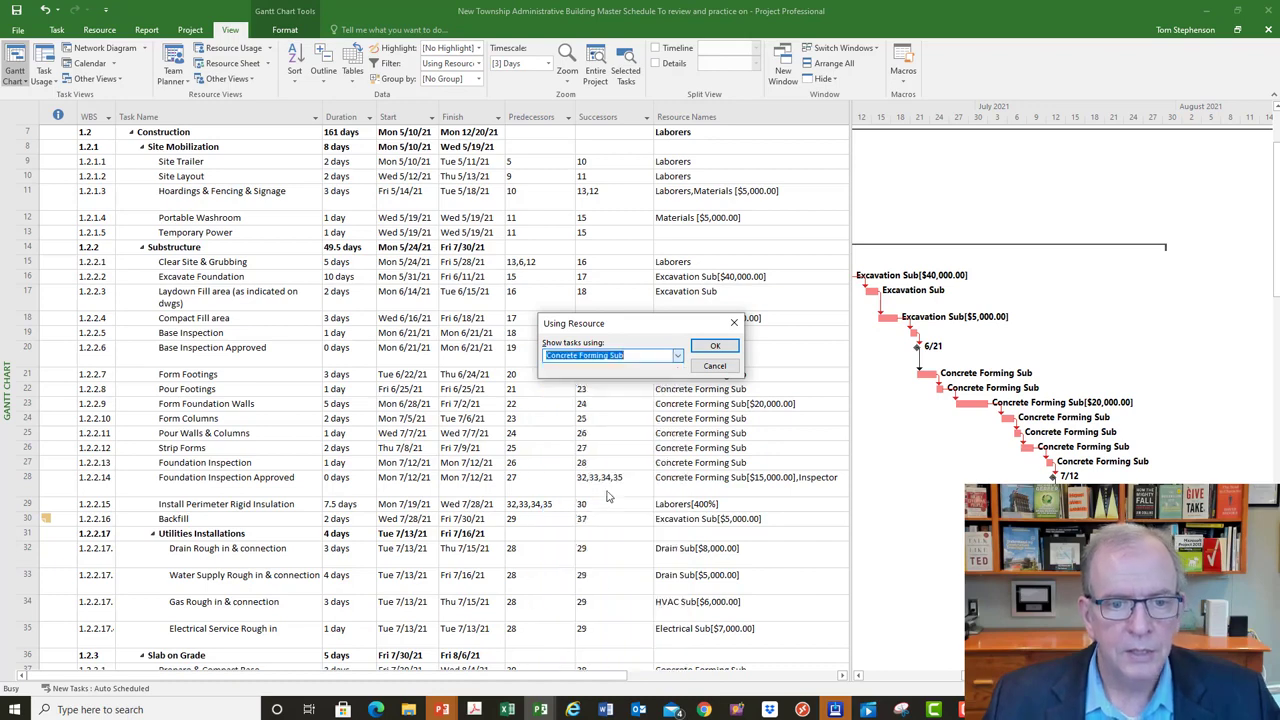
pyautogui.click(715, 347)
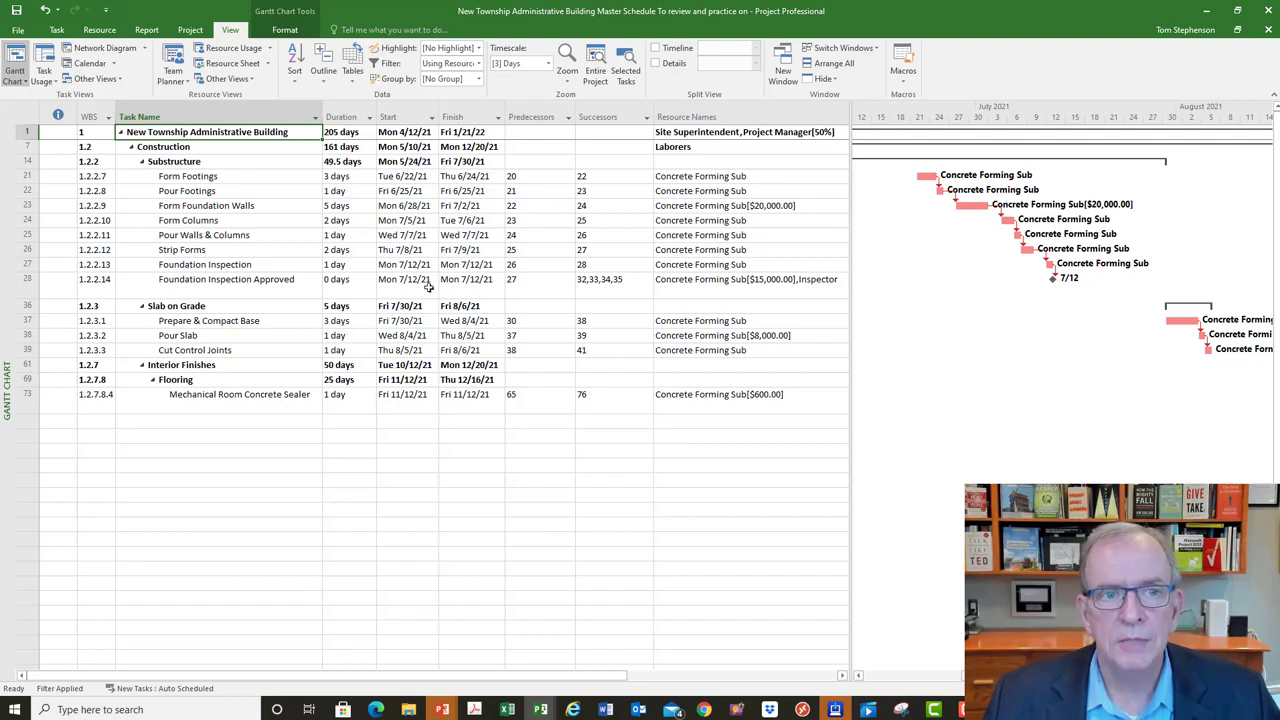
# - Remove the resource filter with No Filter and highlight the Critical tasks in the schedule
pyautogui.click(478, 63)
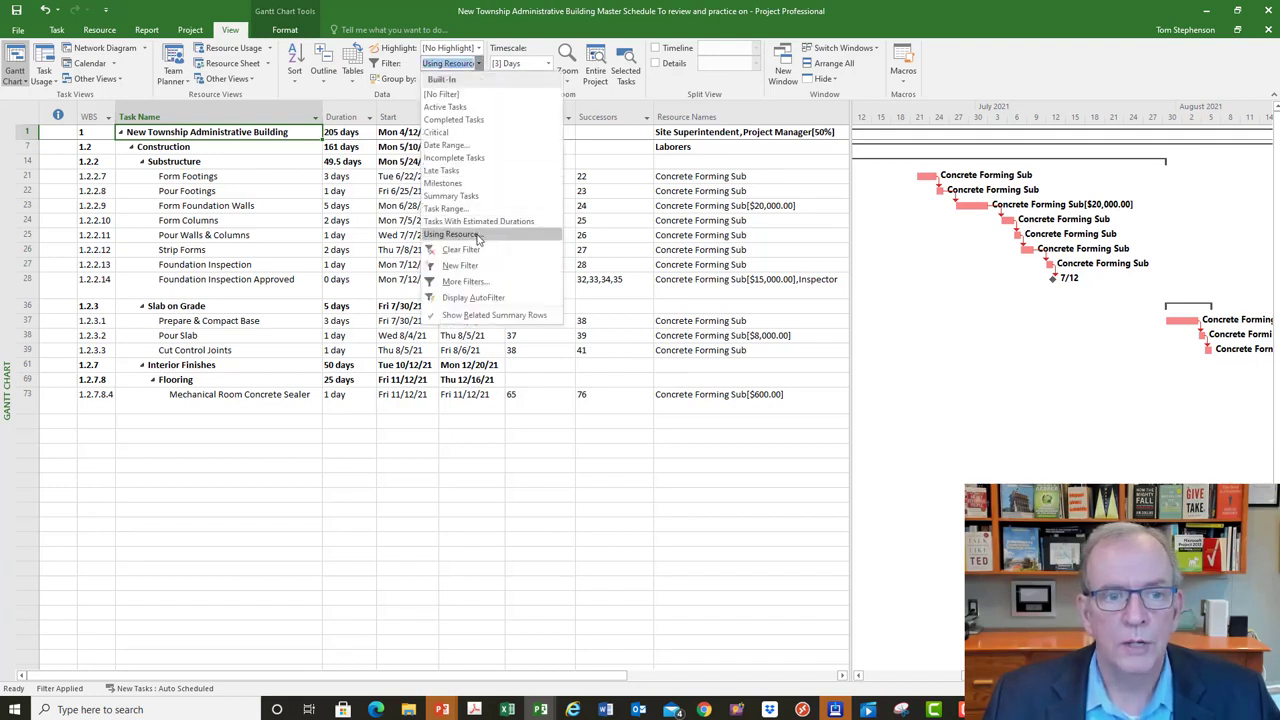
pyautogui.click(472, 98)
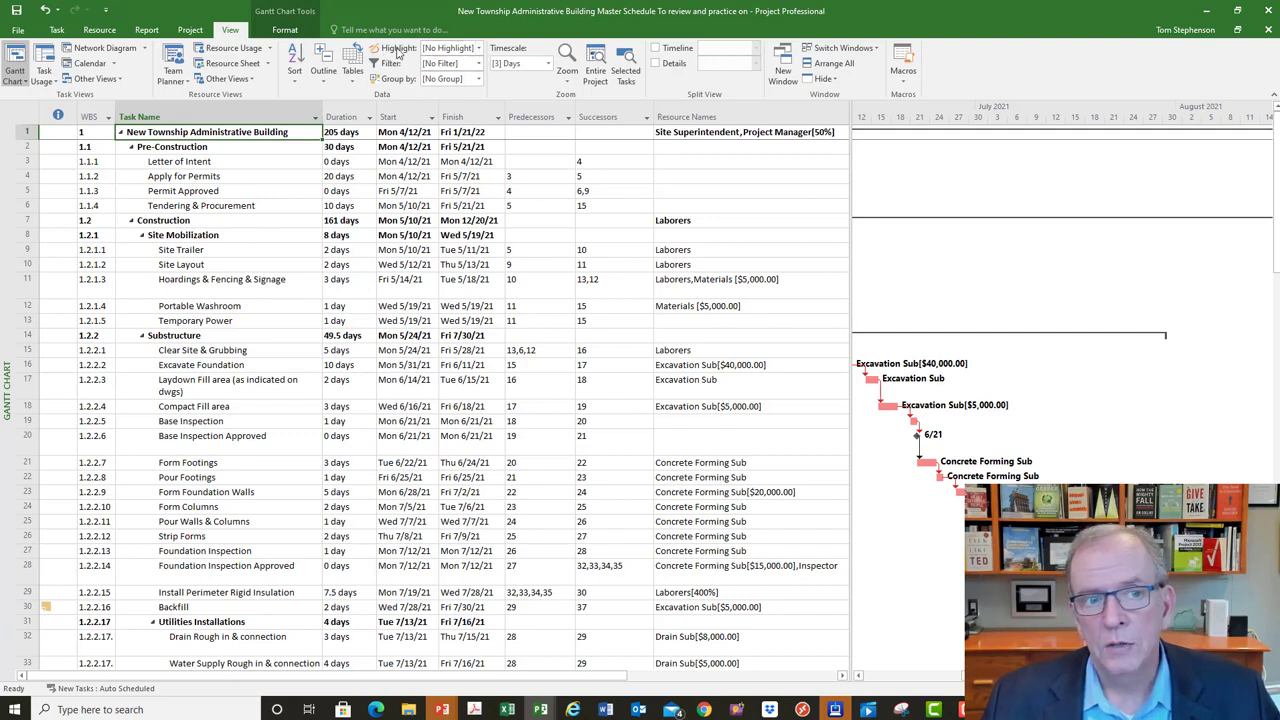
pyautogui.click(479, 50)
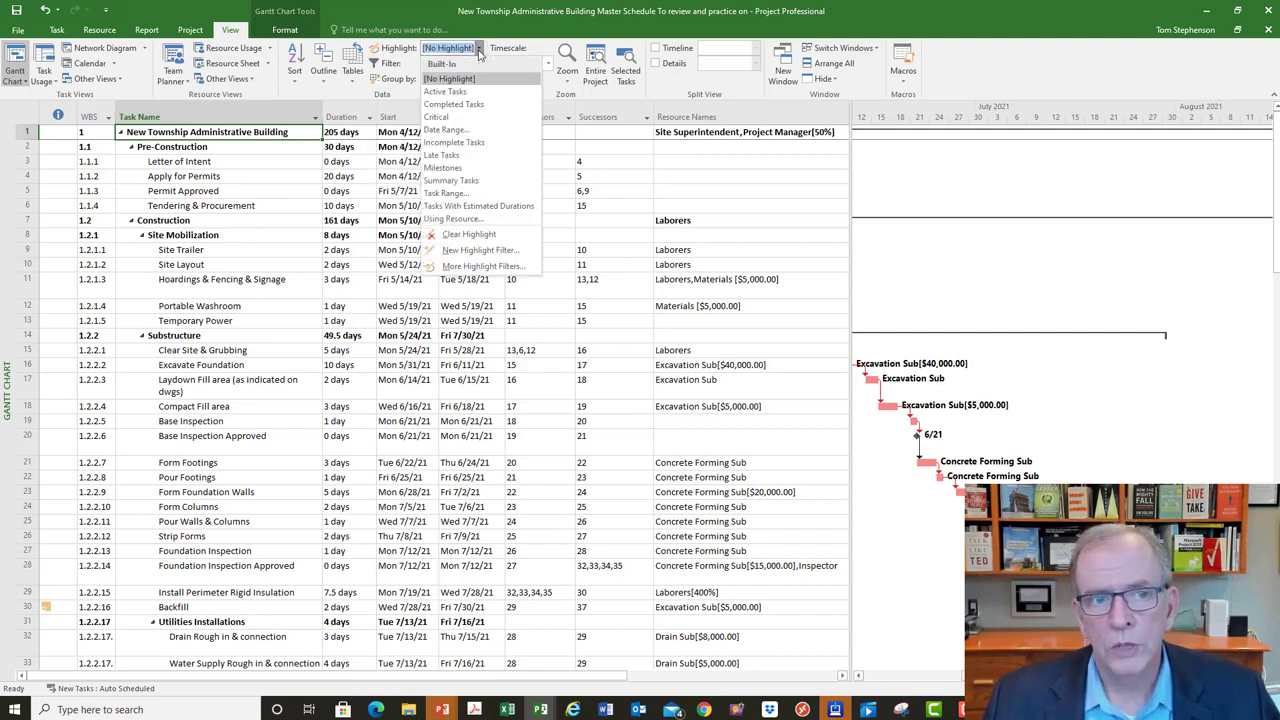
pyautogui.click(457, 120)
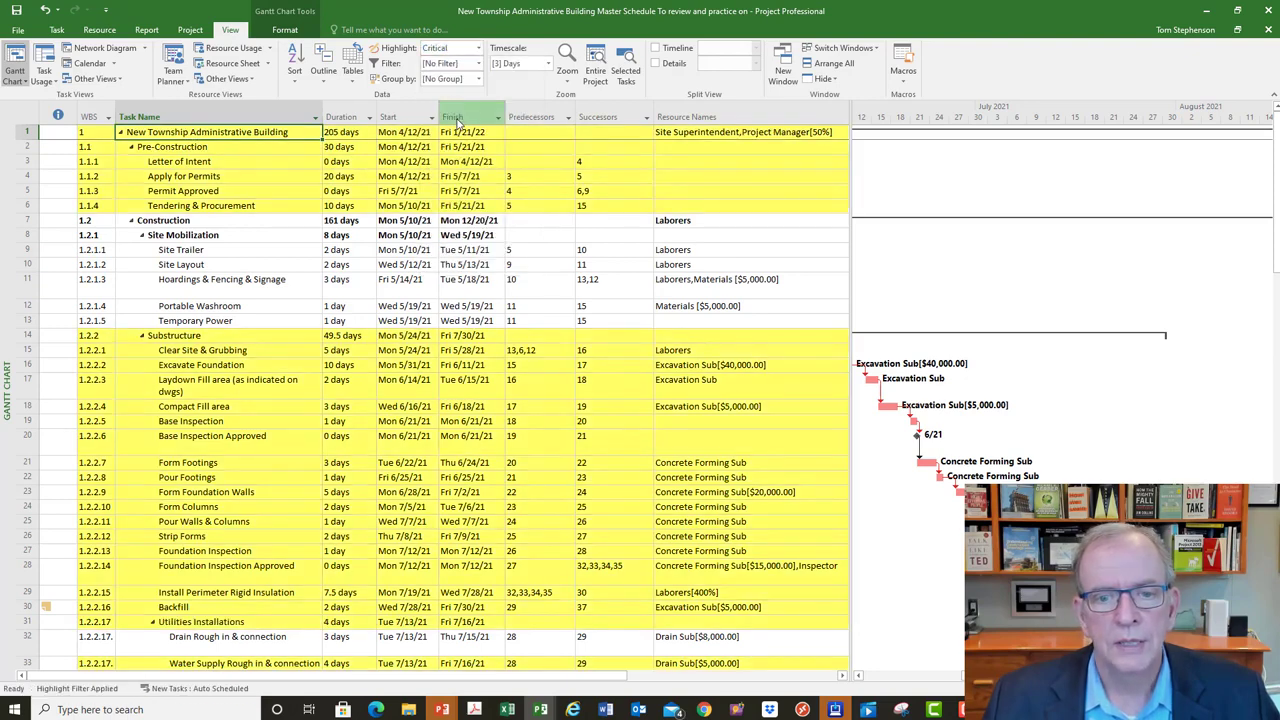
pyautogui.scroll(-4, 487, 372)
pyautogui.scroll(-8, 487, 372)
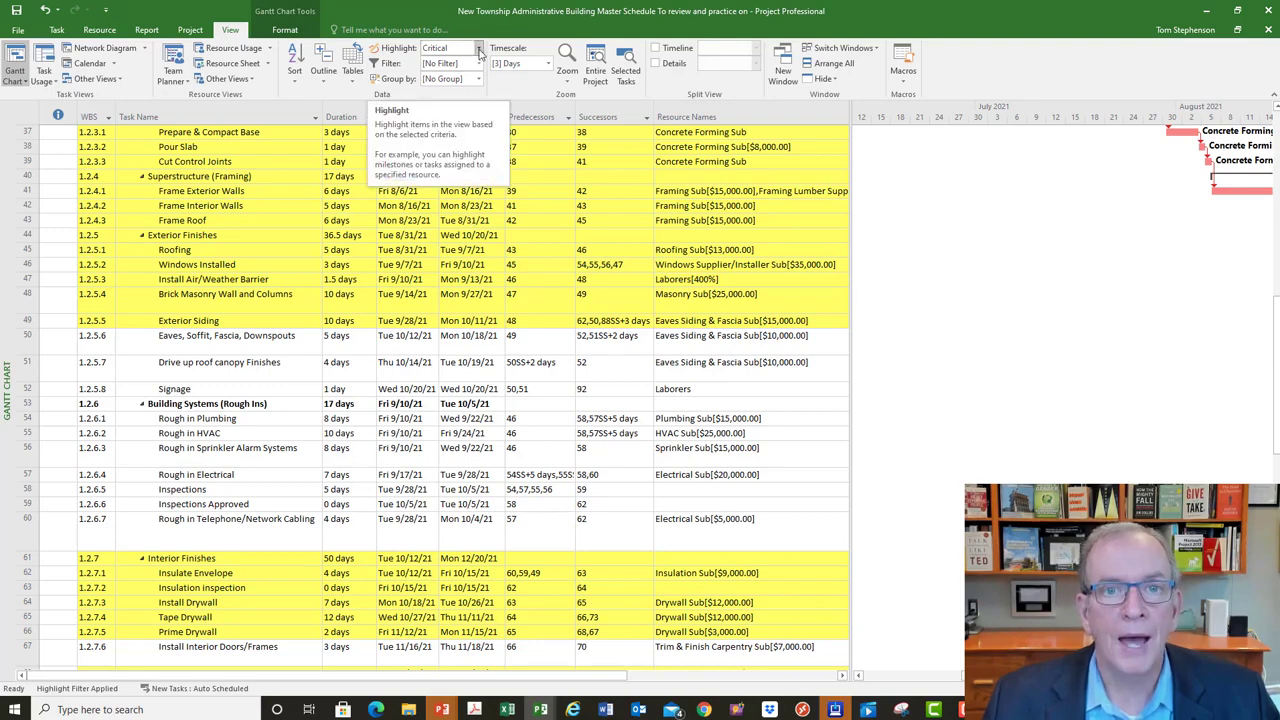
# - Clear the Critical highlight and apply a Using Resource highlight for the Plumbing Sub
pyautogui.click(479, 50)
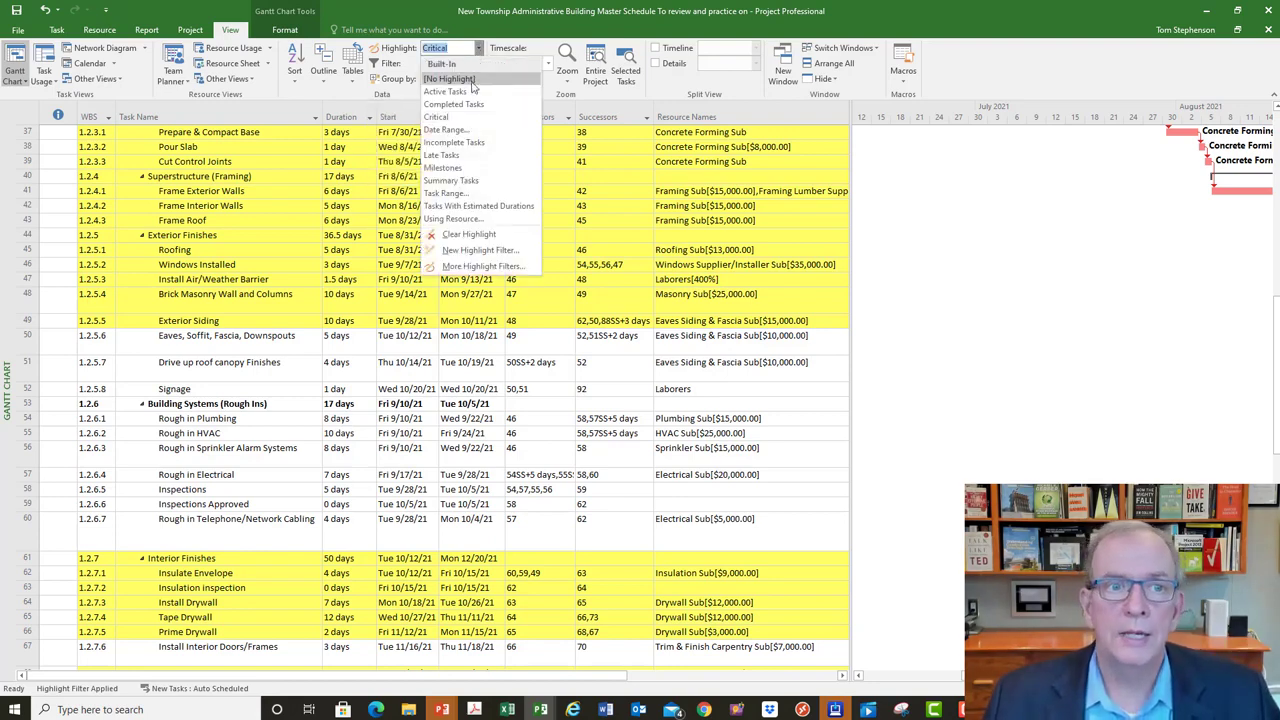
pyautogui.click(472, 79)
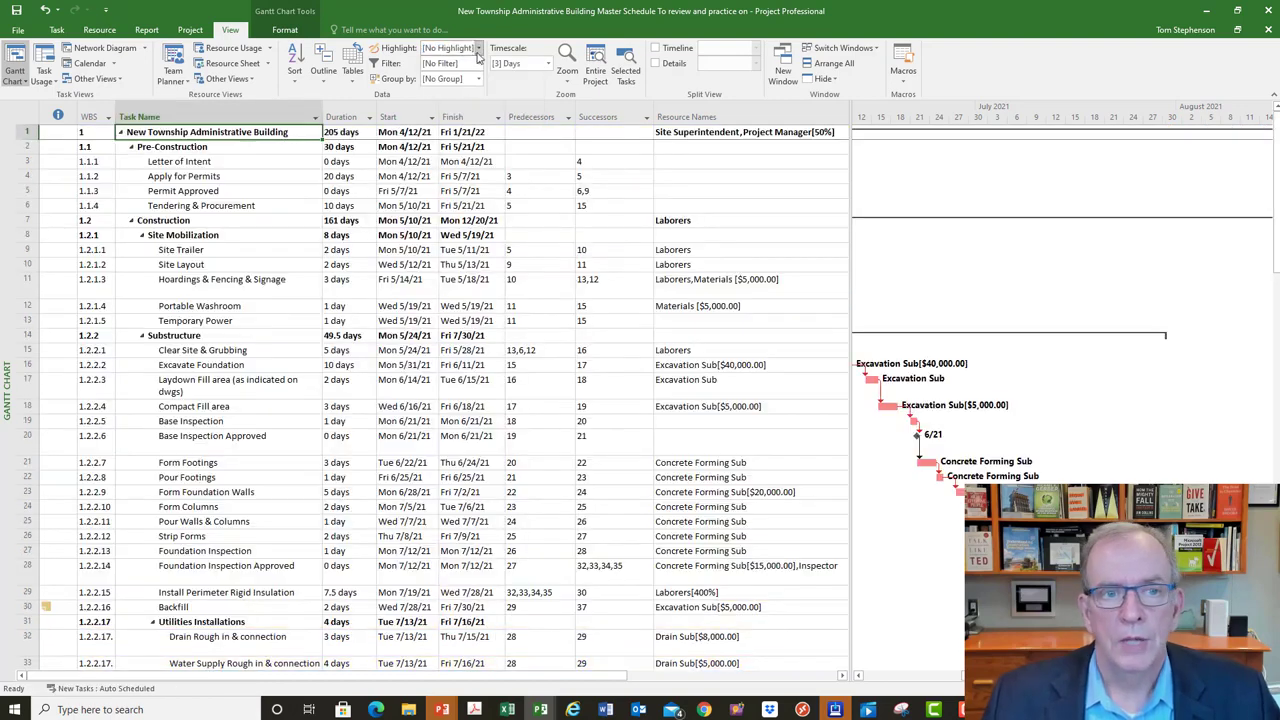
pyautogui.click(479, 50)
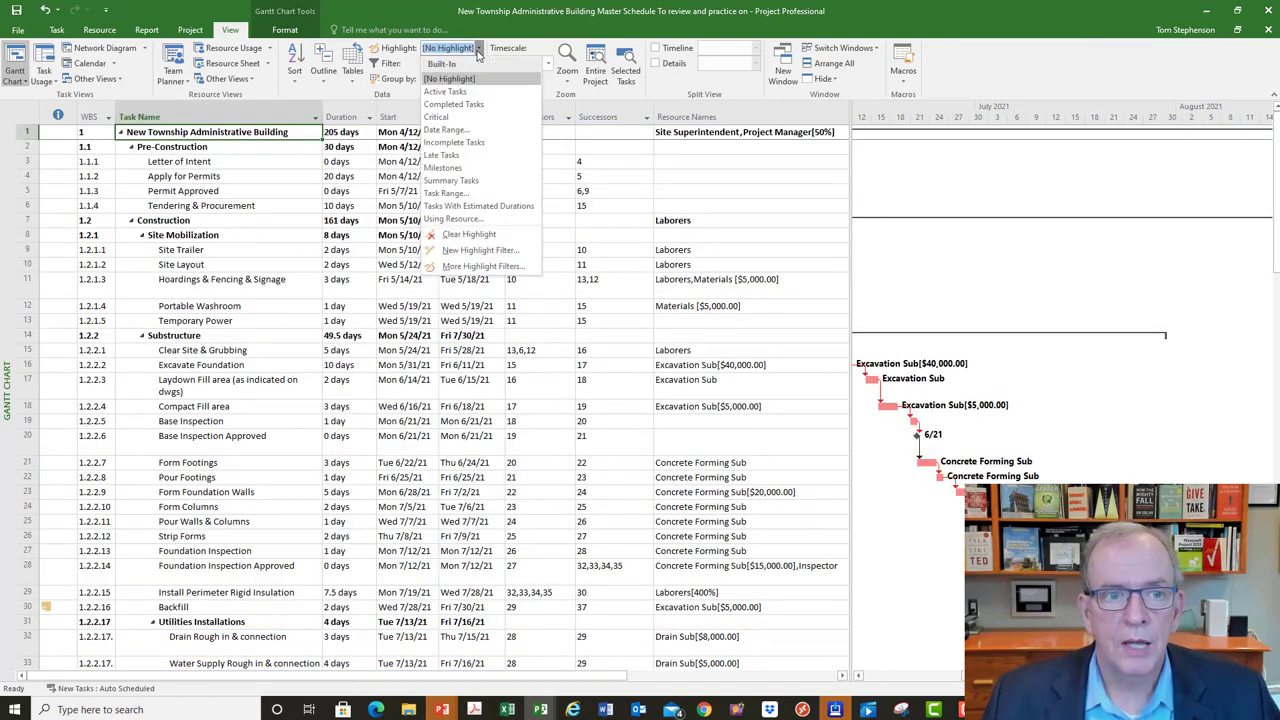
pyautogui.click(454, 220)
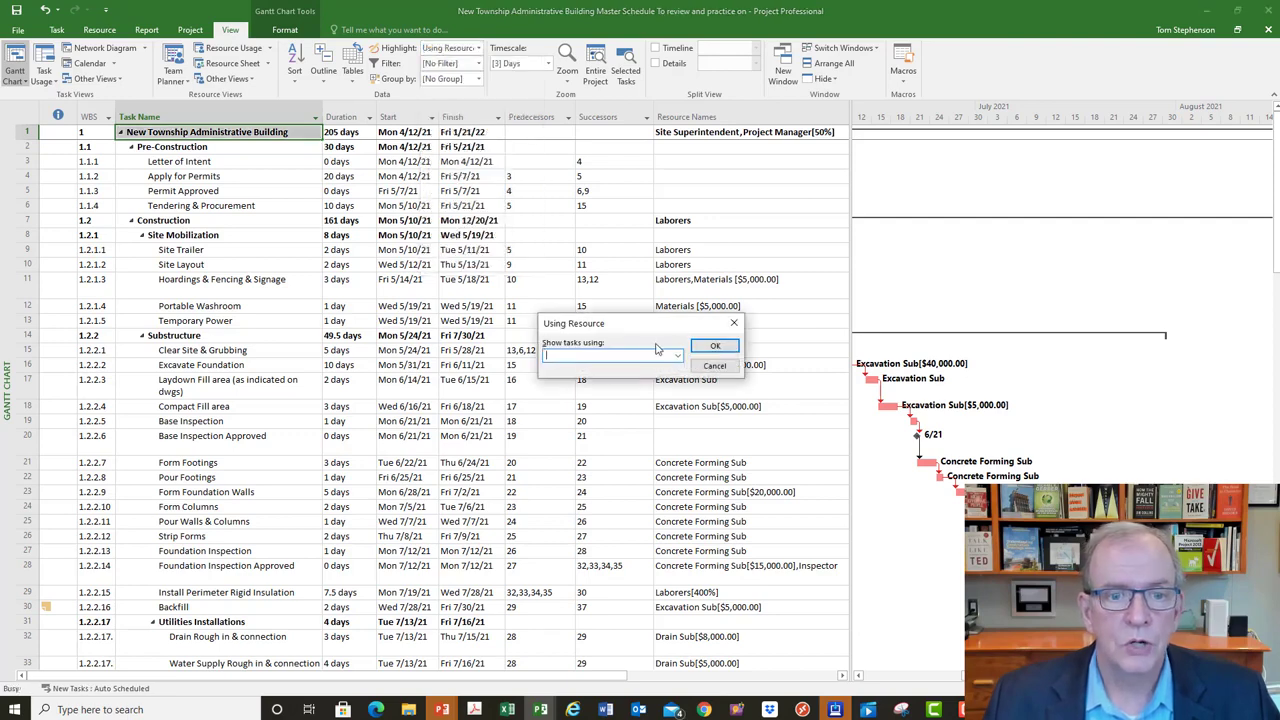
pyautogui.click(678, 357)
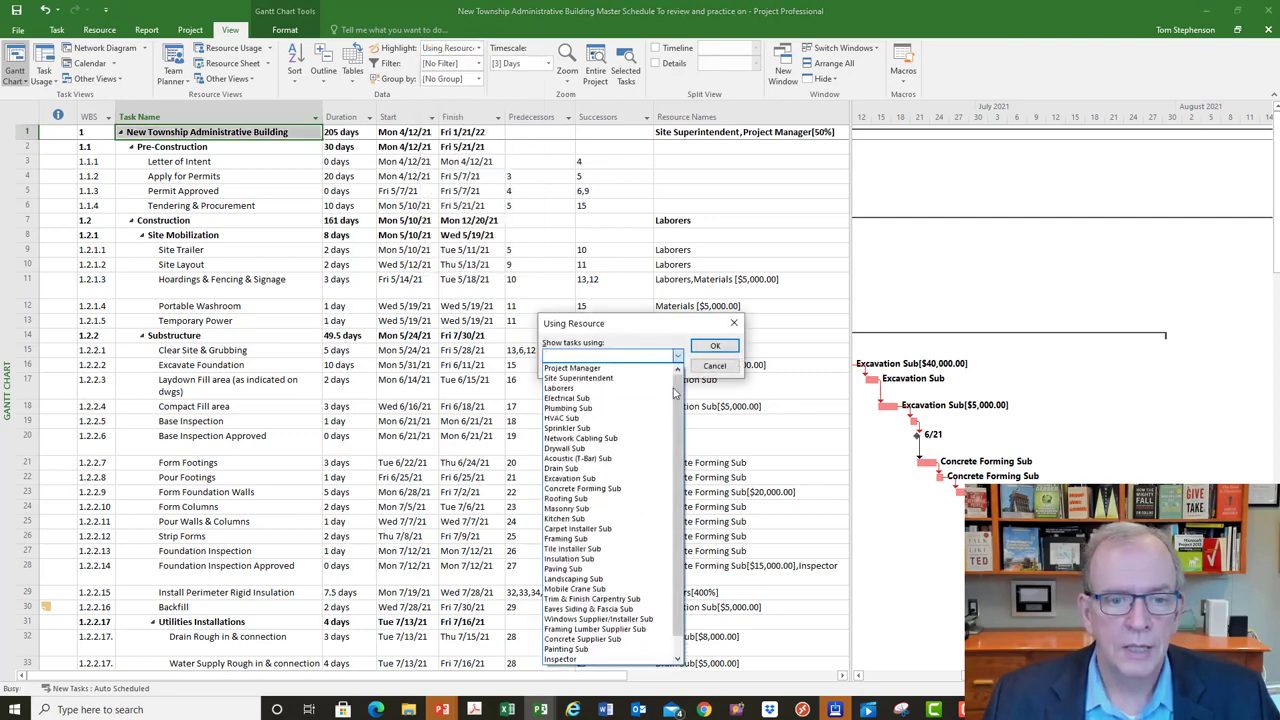
pyautogui.click(654, 410)
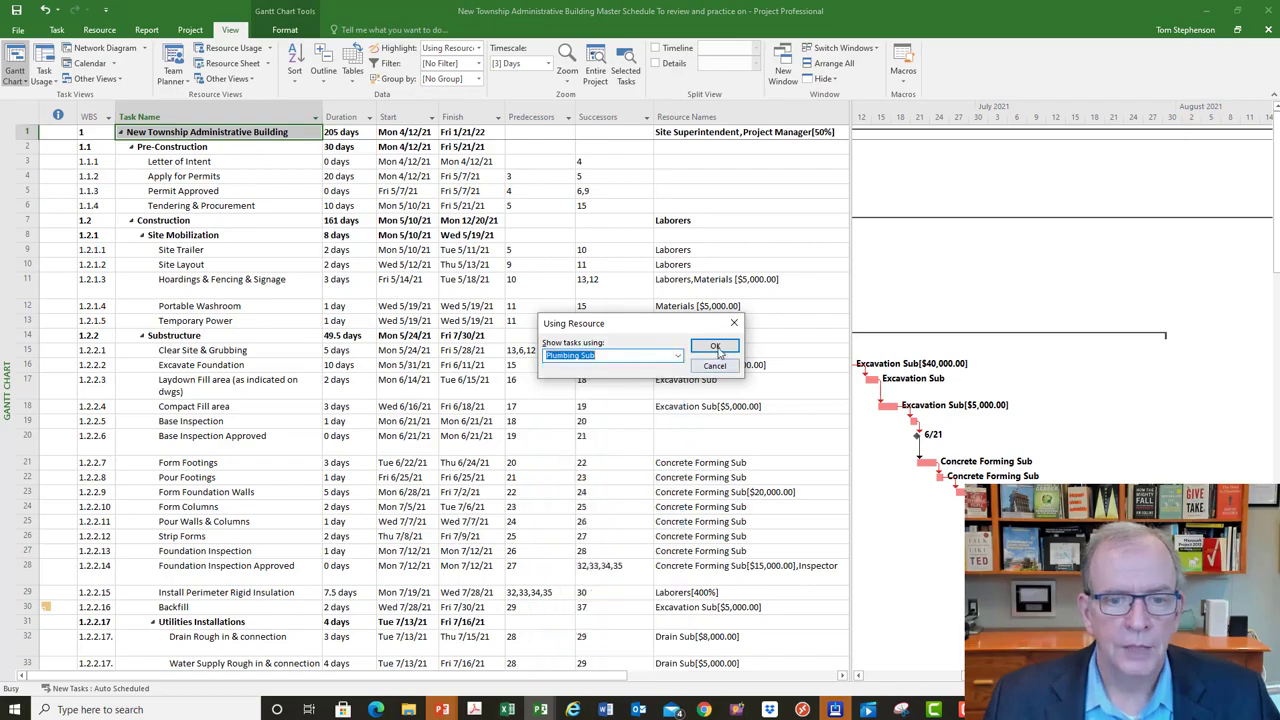
pyautogui.click(714, 345)
# - Look through the schedule for the highlighted Plumbing Sub tasks in the rough-in and finish sections
pyautogui.scroll(-11, 713, 340)
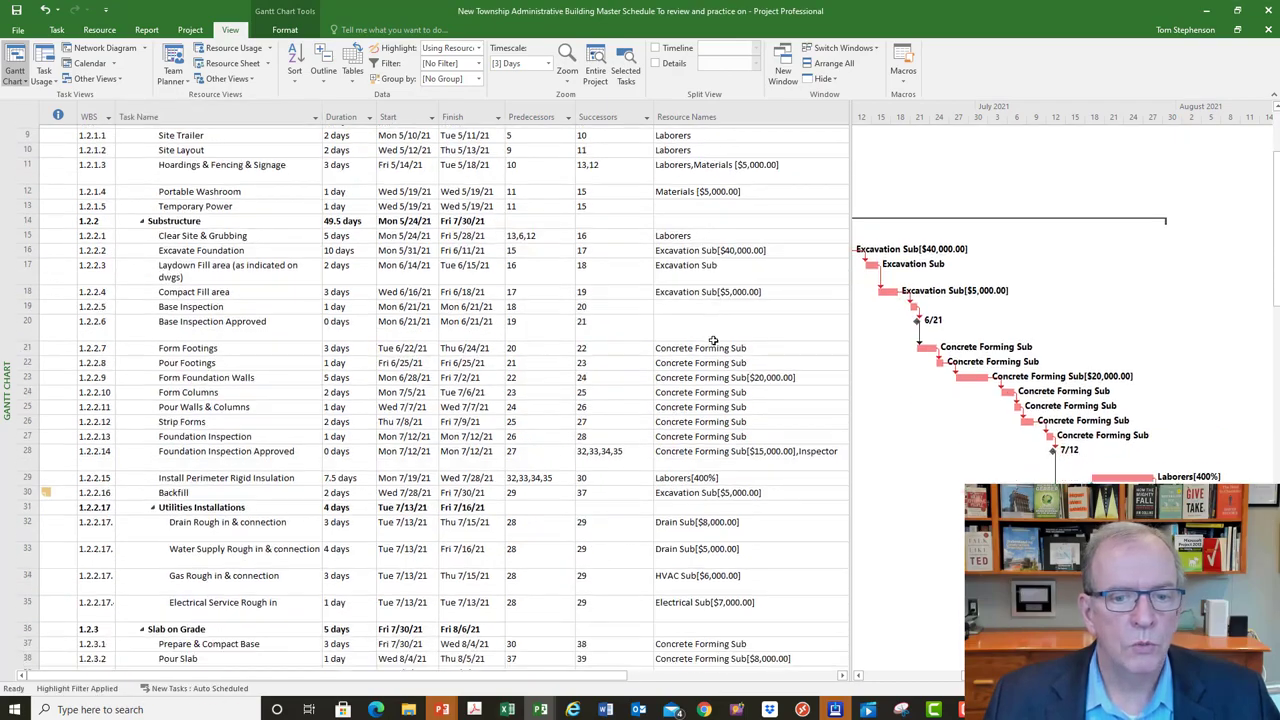
pyautogui.scroll(-7, 713, 340)
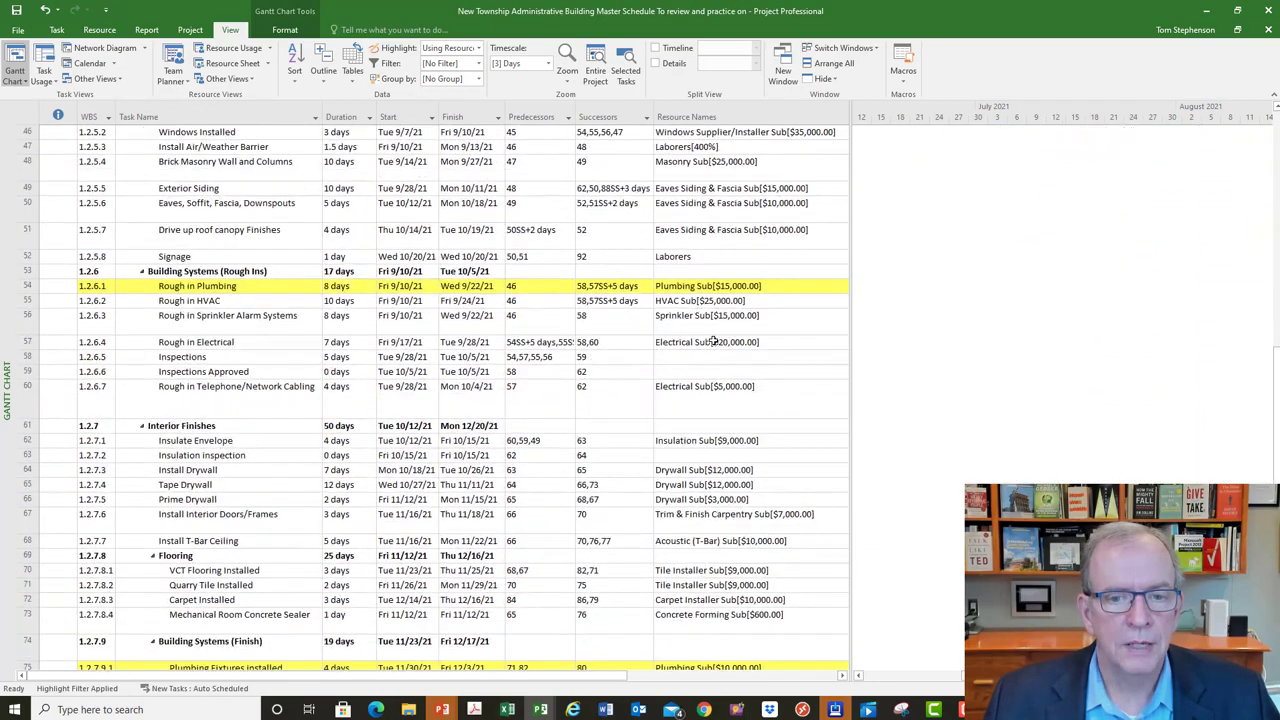
pyautogui.scroll(3, 713, 340)
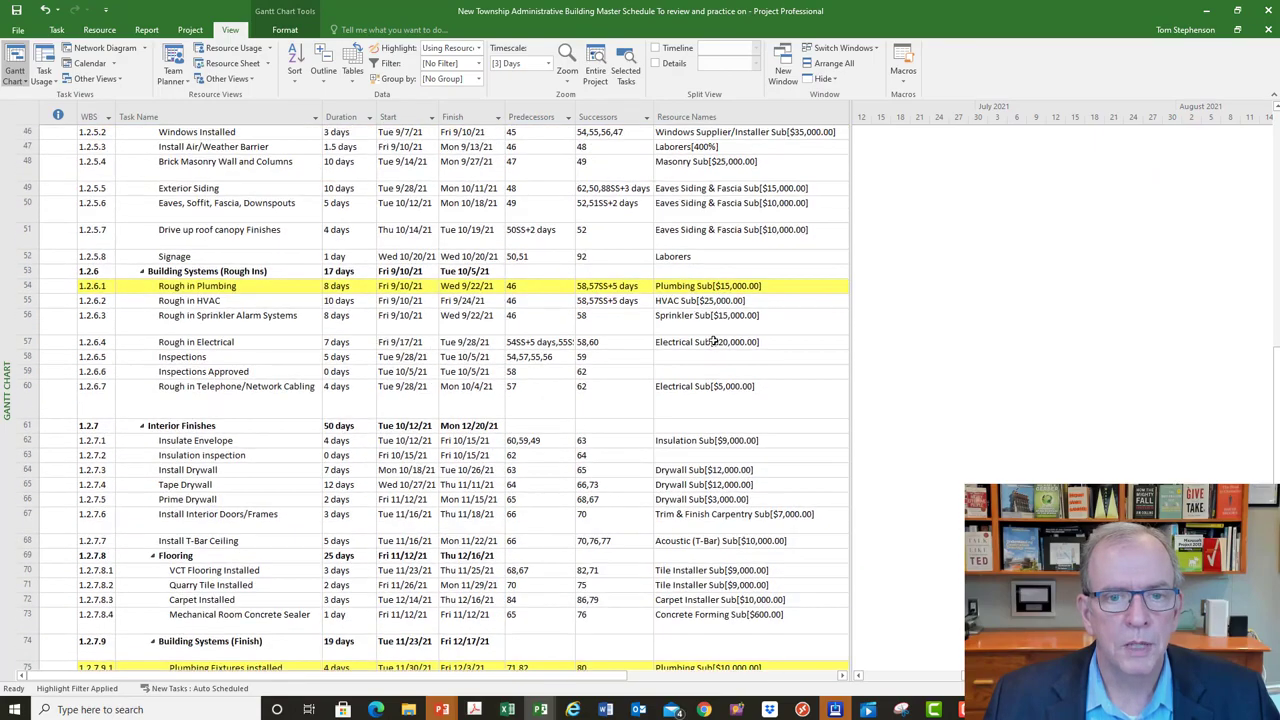
pyautogui.scroll(-6, 713, 340)
pyautogui.scroll(6, 713, 340)
pyautogui.scroll(-13, 713, 340)
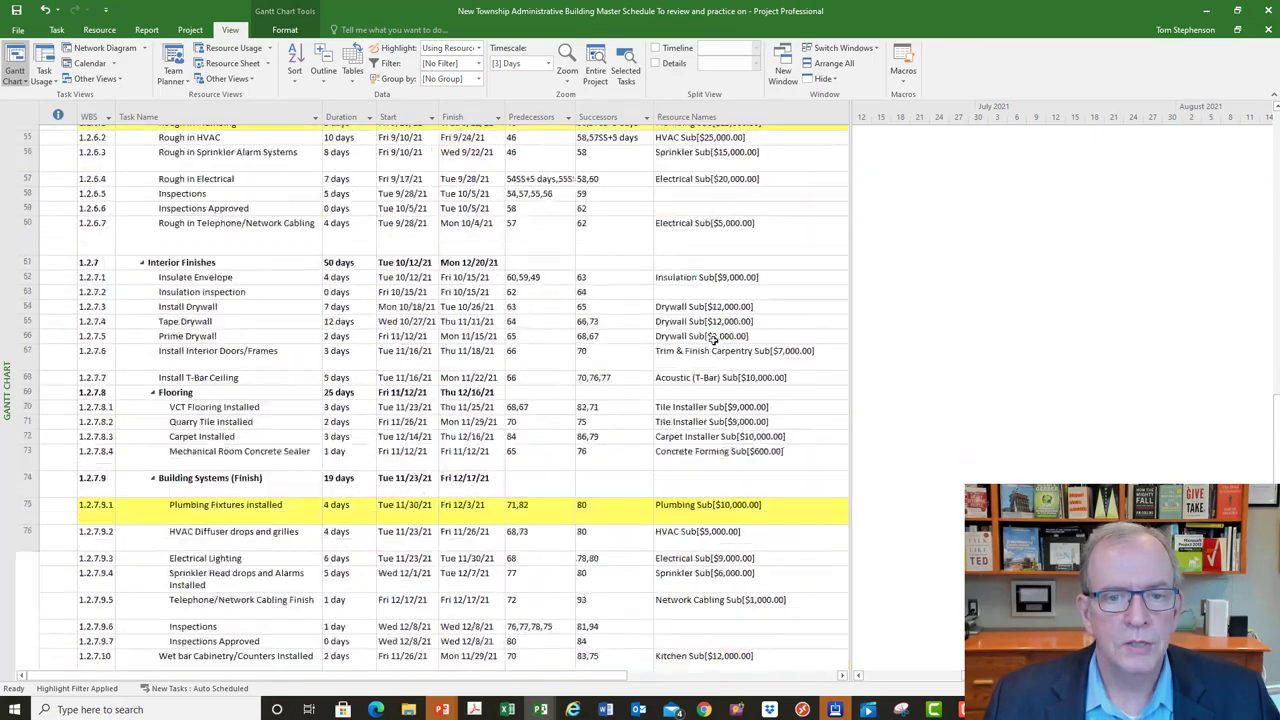
pyautogui.scroll(15, 713, 340)
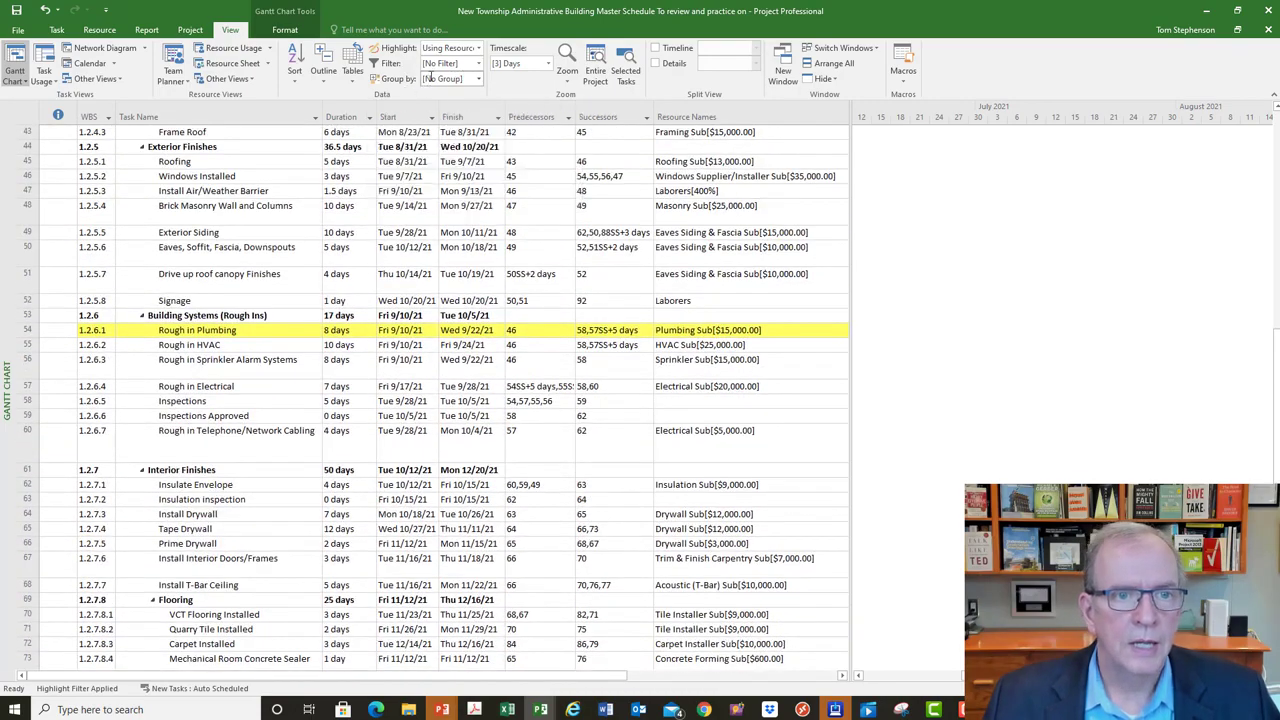
# - Clear the resource highlight with No Highlight and group the task list by Resource
pyautogui.click(478, 48)
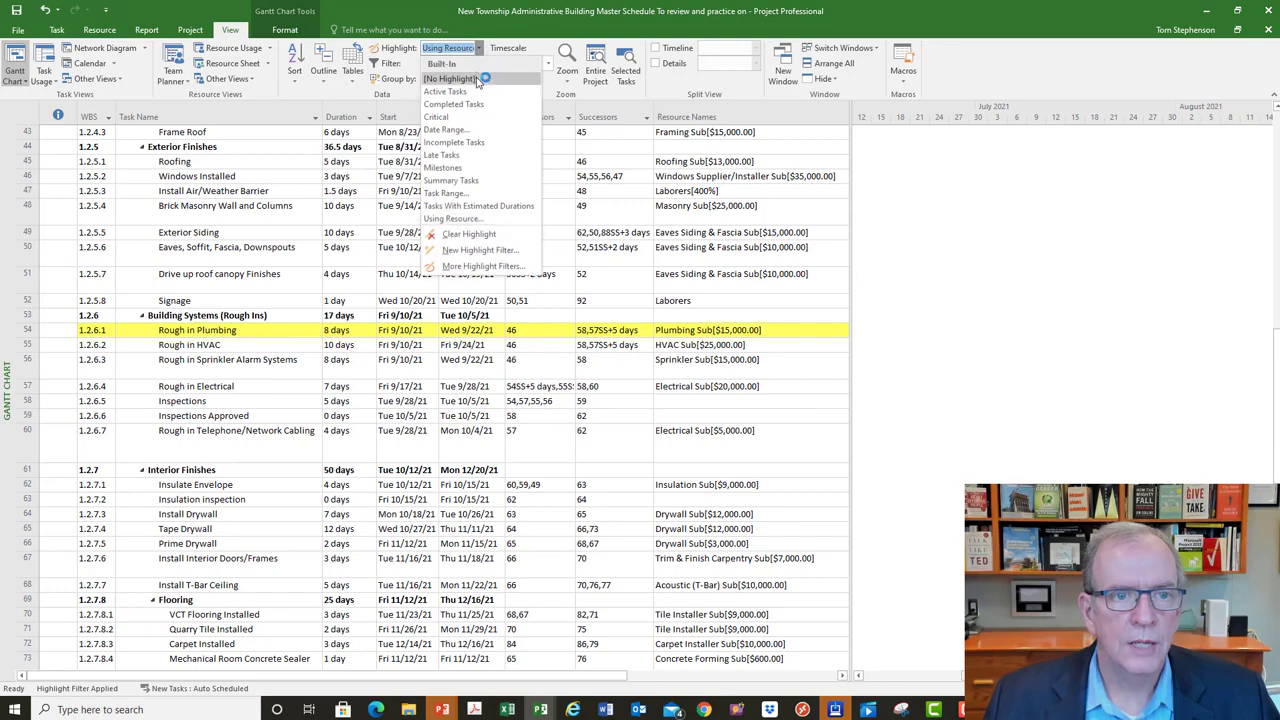
pyautogui.click(470, 78)
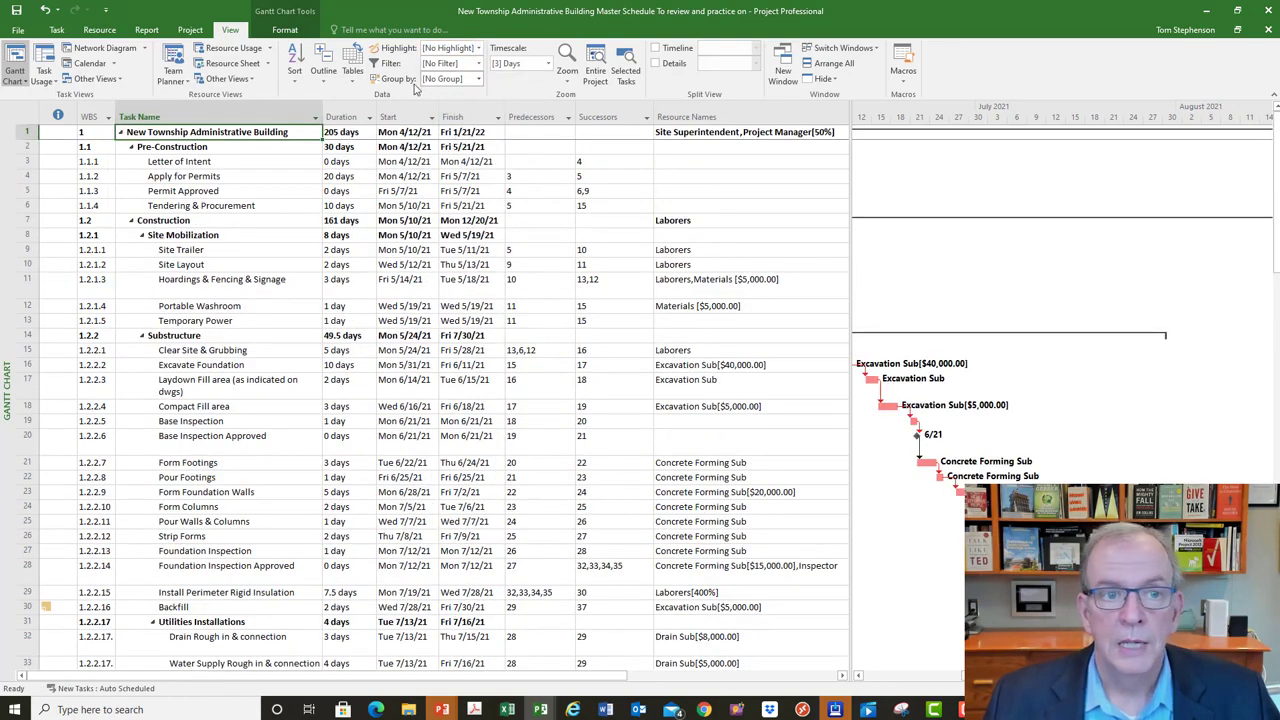
pyautogui.click(479, 79)
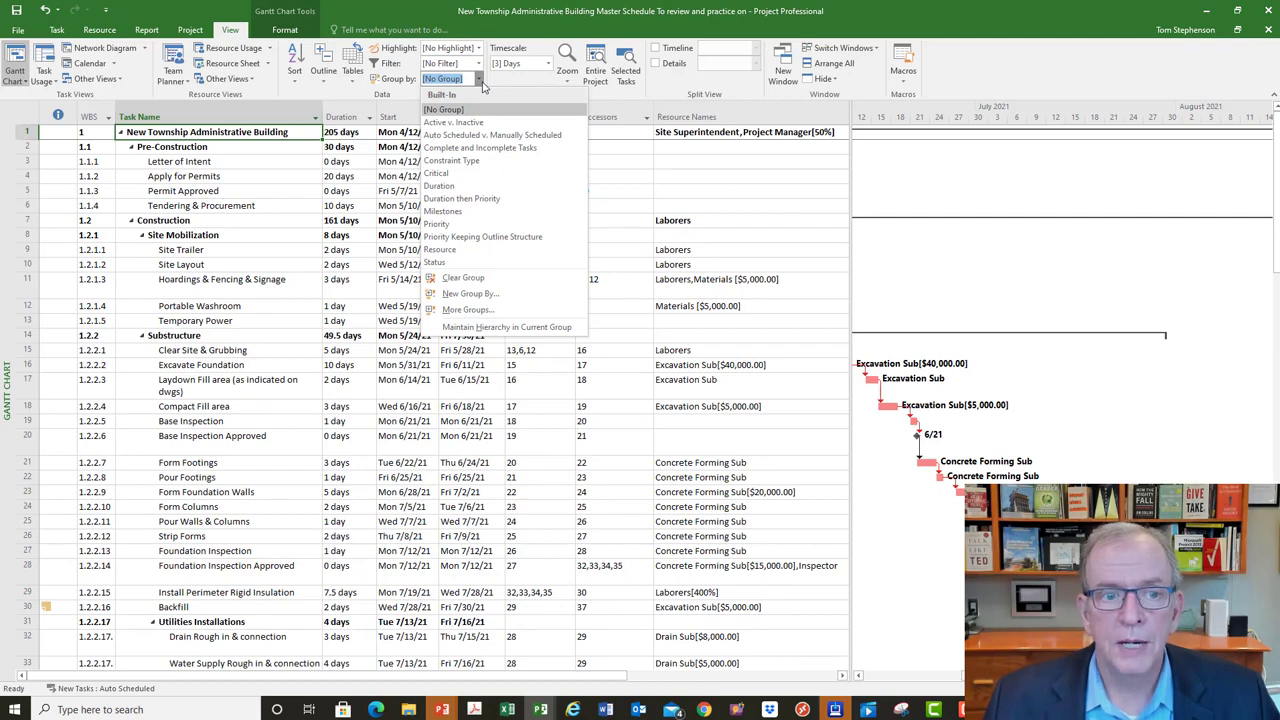
pyautogui.click(447, 252)
# - Examine the tasks listed under each resource group, from the Acoustic (T-Bar) Sub through to the Laborers
pyautogui.scroll(-10, 450, 245)
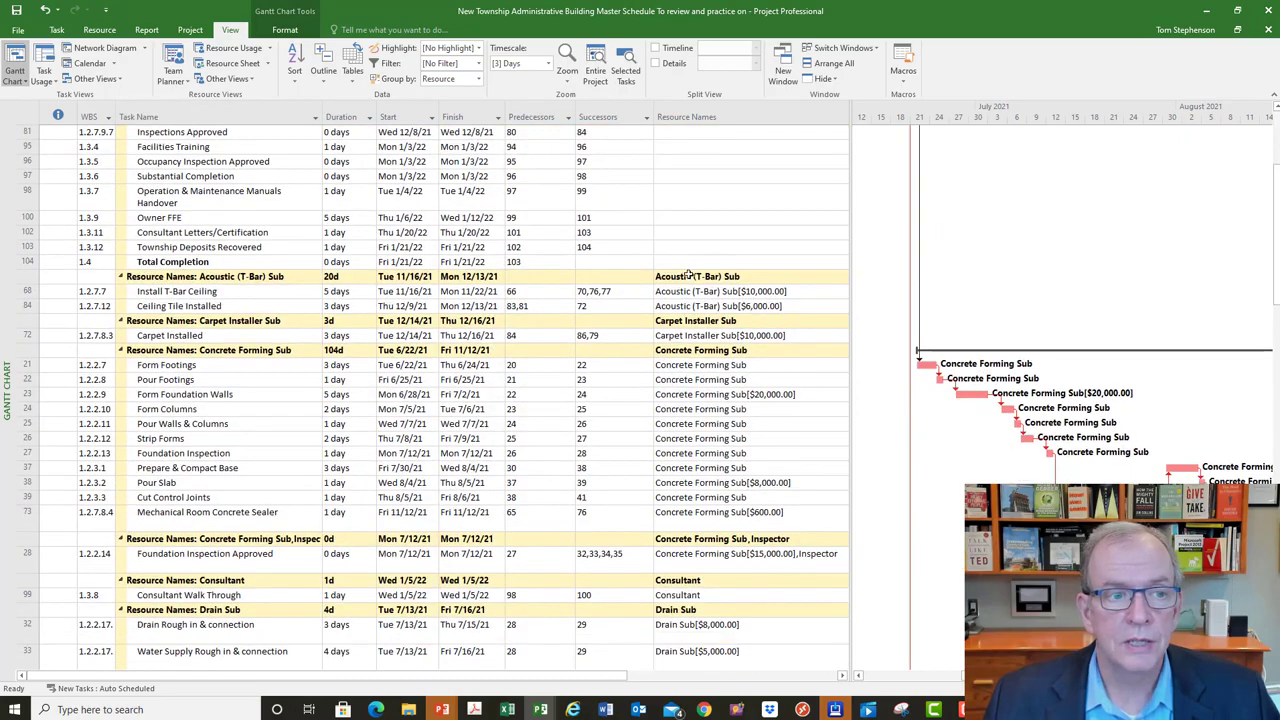
pyautogui.scroll(-3, 695, 265)
pyautogui.scroll(-3, 722, 368)
pyautogui.scroll(-3, 722, 368)
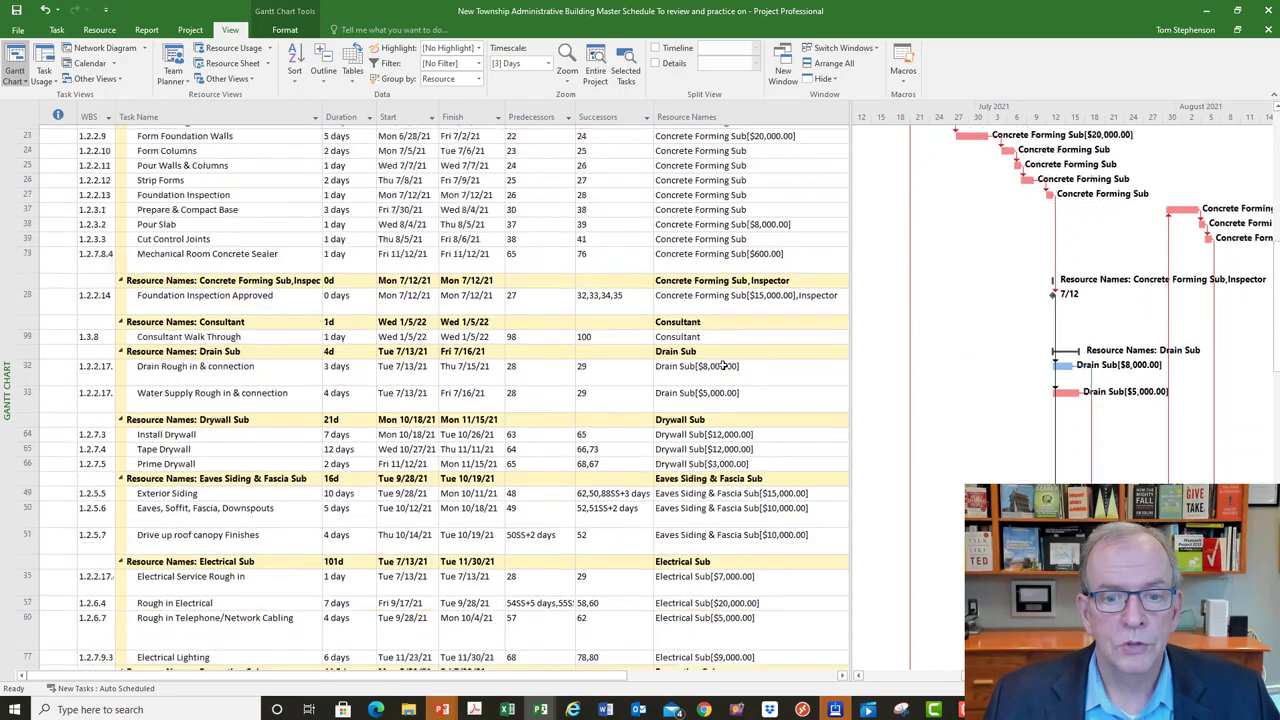
pyautogui.scroll(-3, 722, 403)
pyautogui.scroll(-1, 722, 403)
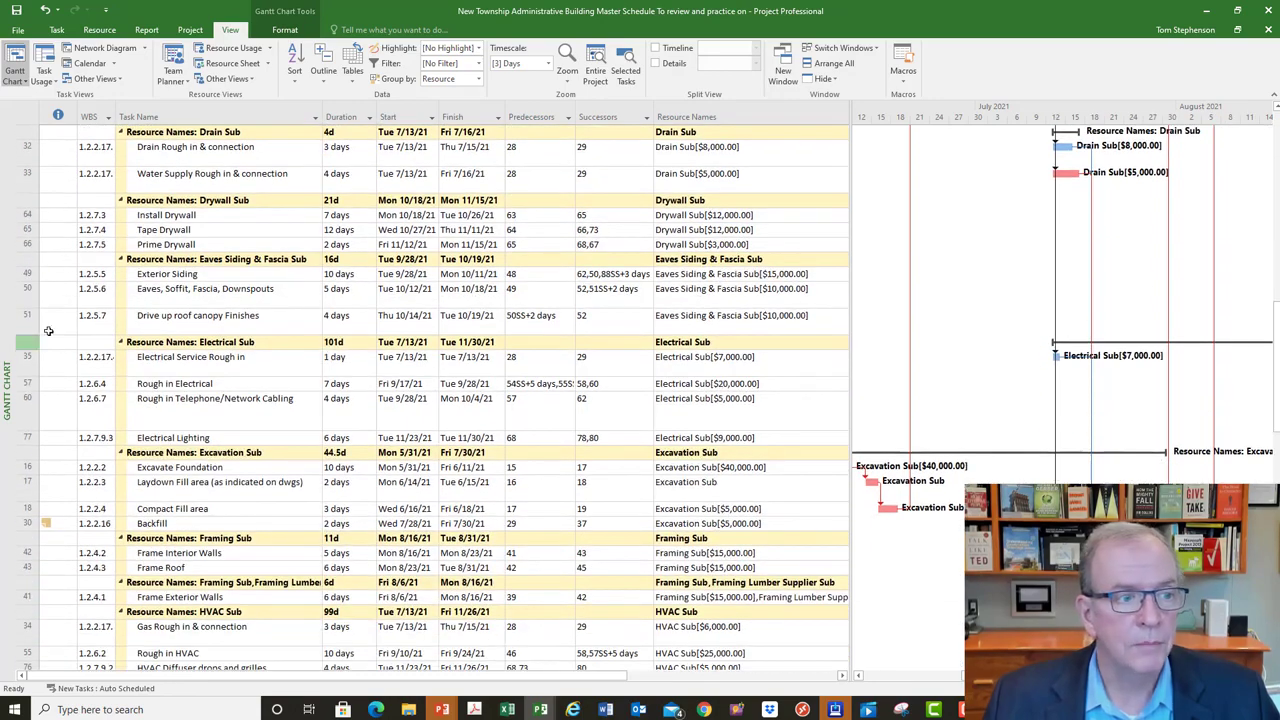
pyautogui.scroll(-1, 384, 330)
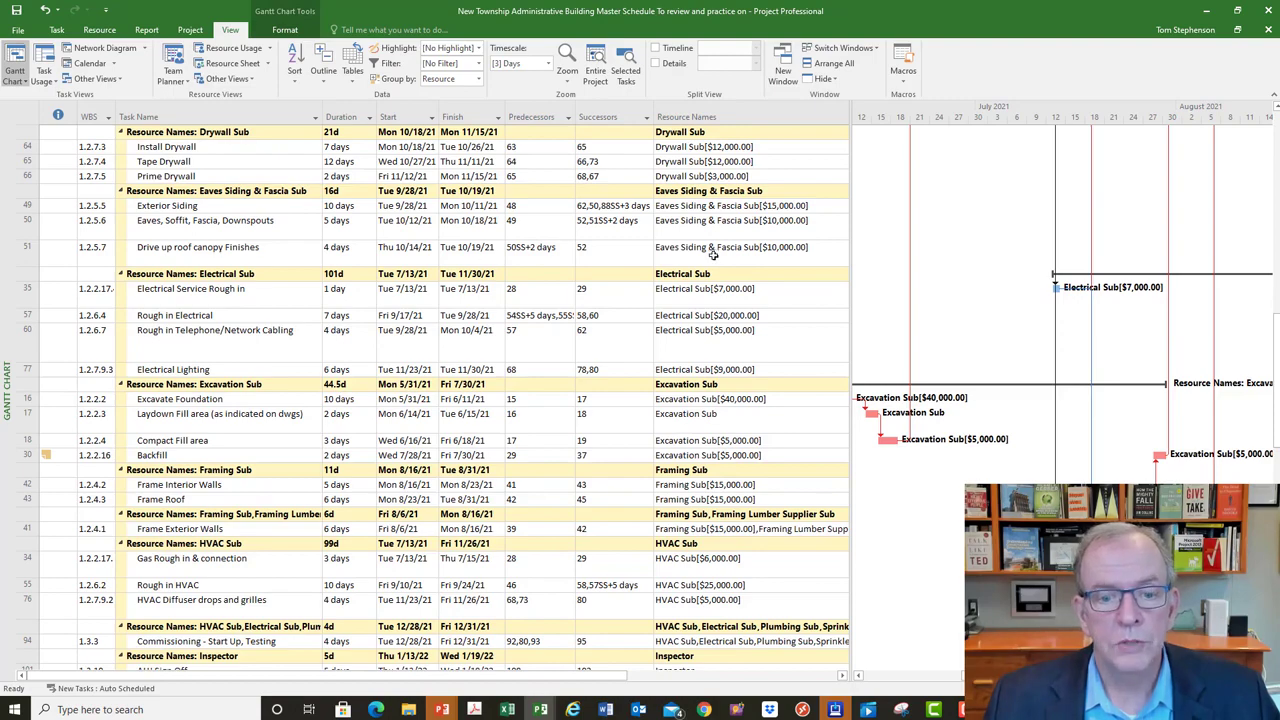
pyautogui.scroll(-5, 712, 255)
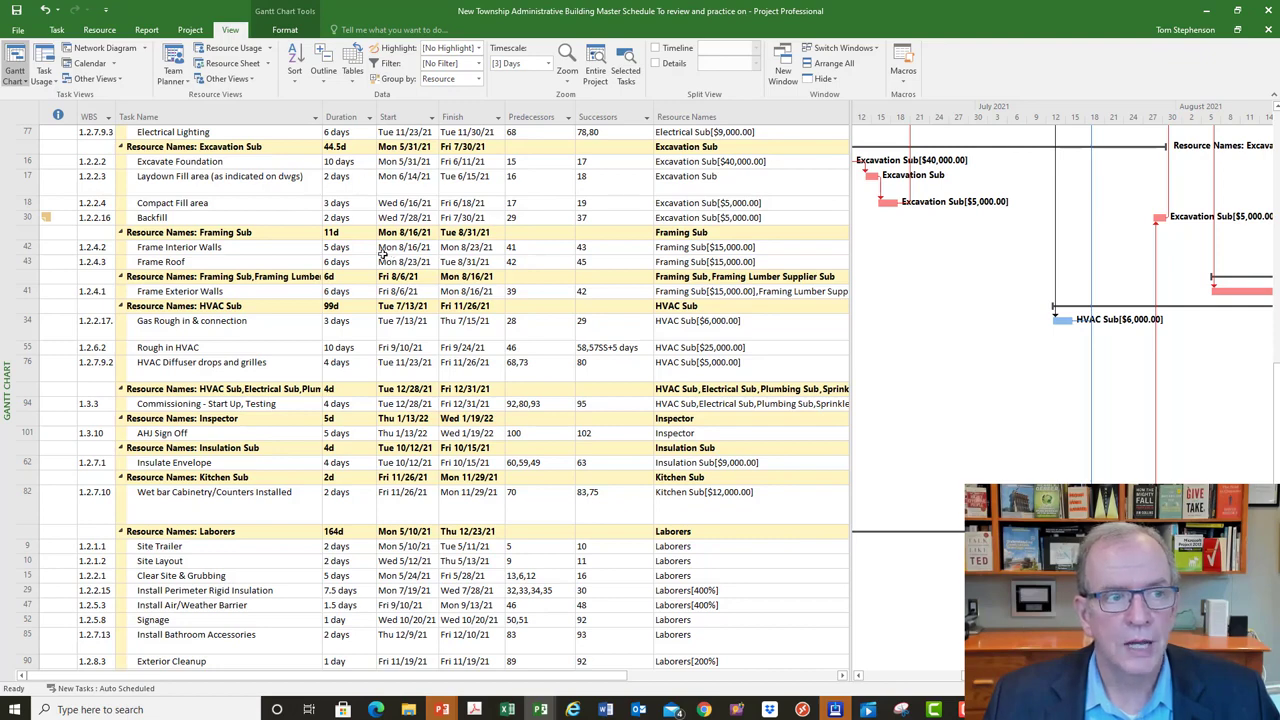
# - Collapse the Excavation Sub resource group to its summary row and expand it again
pyautogui.click(121, 147)
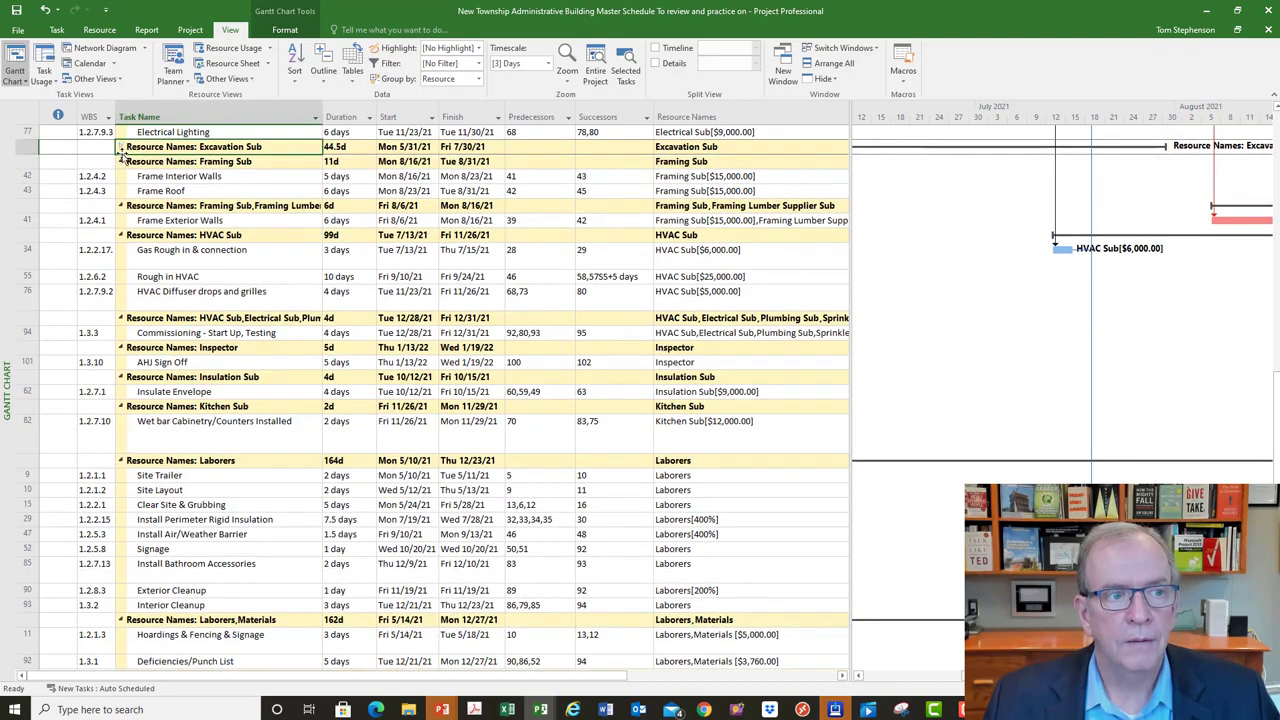
pyautogui.click(121, 163)
pyautogui.click(121, 163)
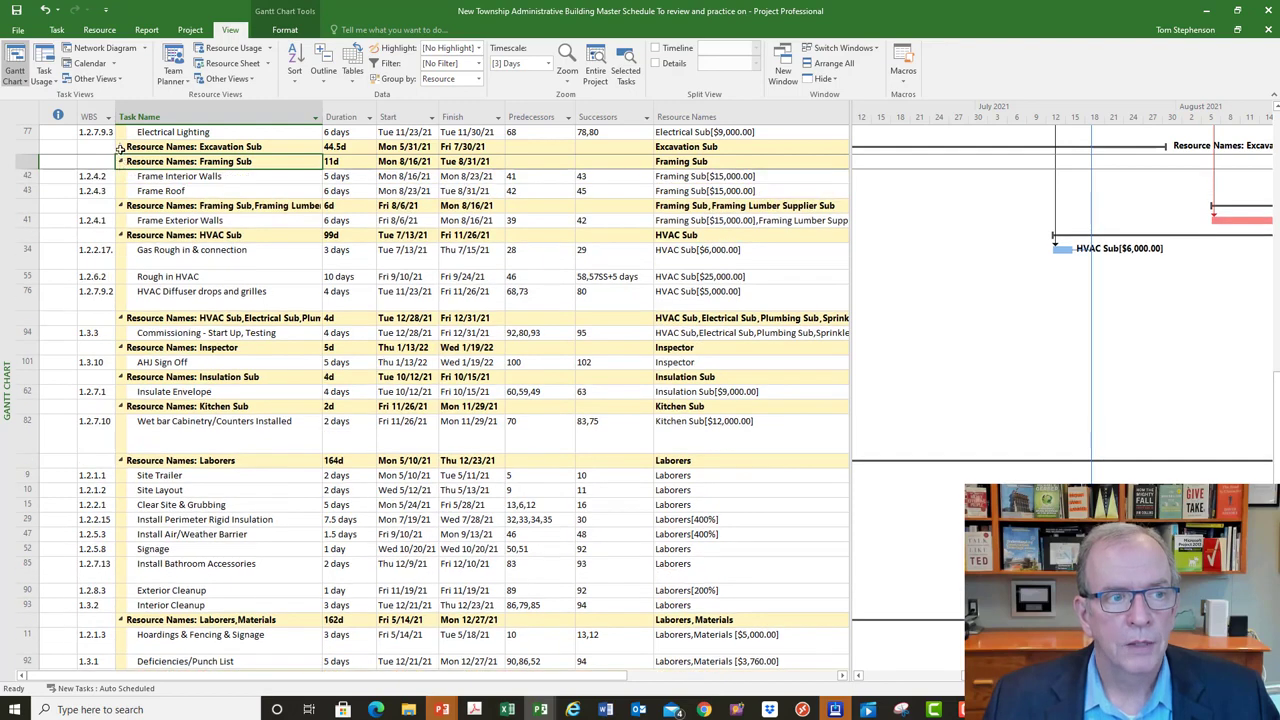
pyautogui.click(120, 149)
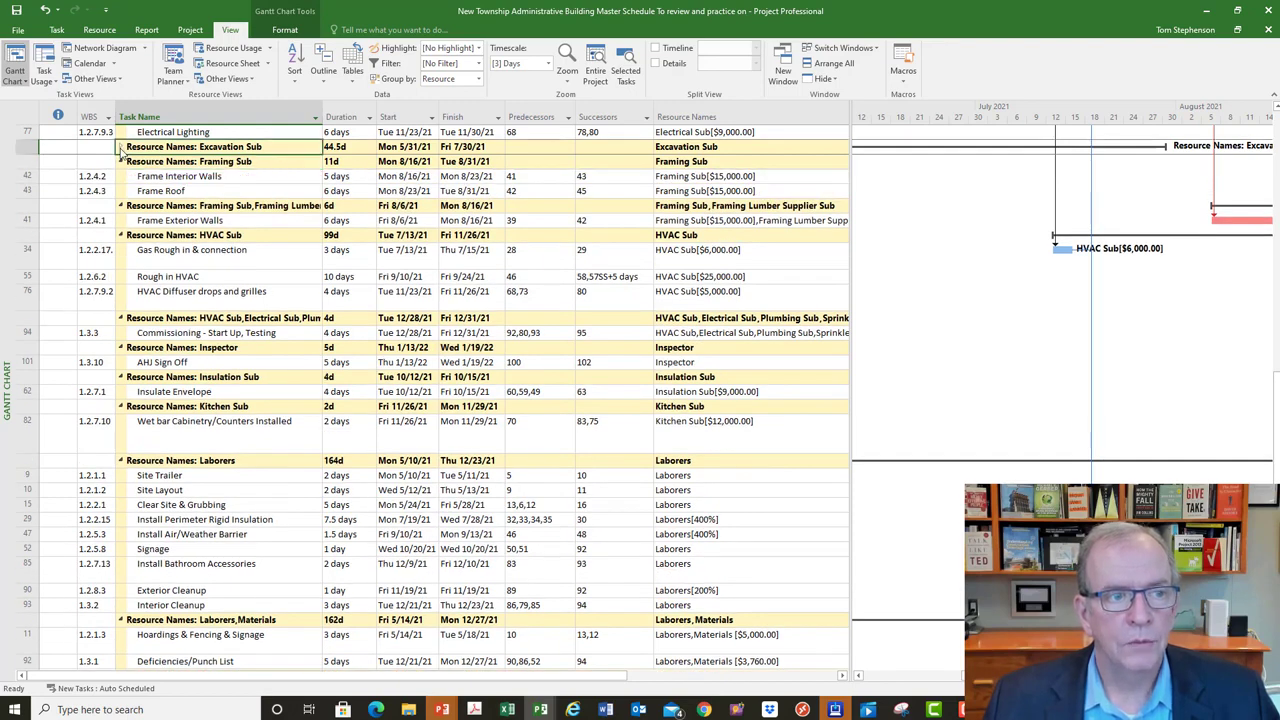
pyautogui.click(121, 147)
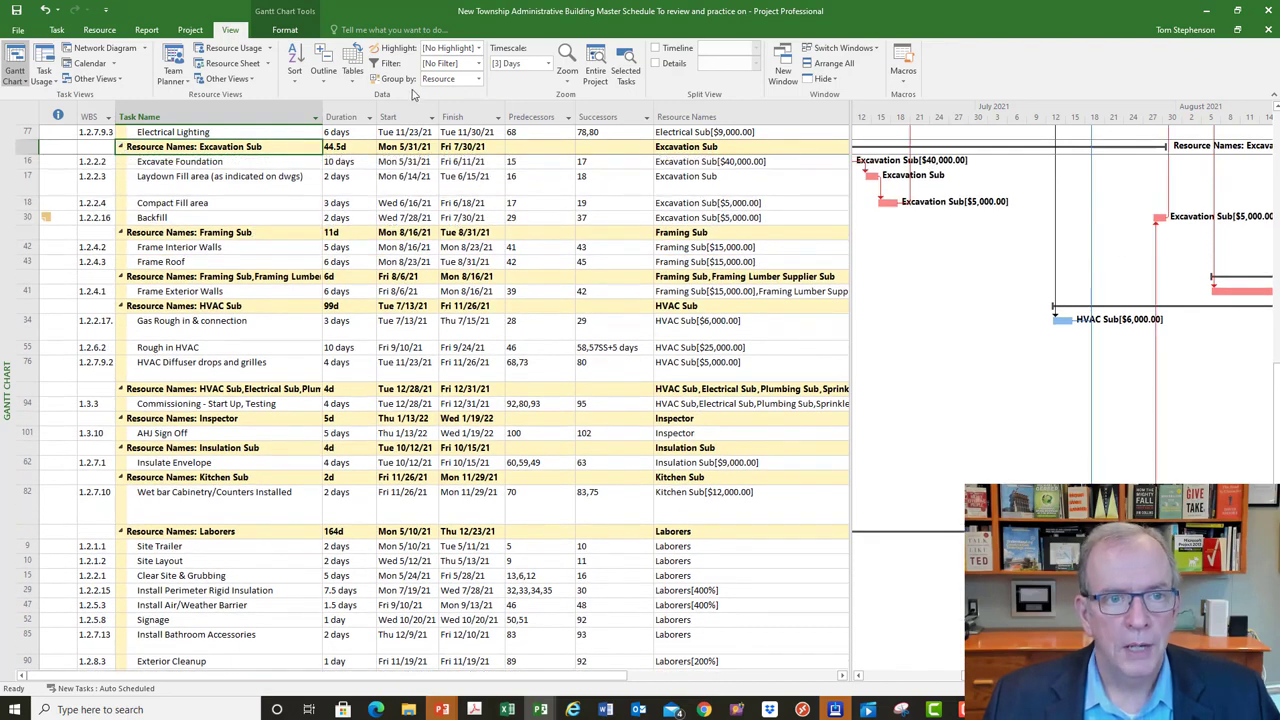
# - Remove the Resource grouping from the task list and hide the summary tasks so only individual tasks are listed
pyautogui.click(480, 80)
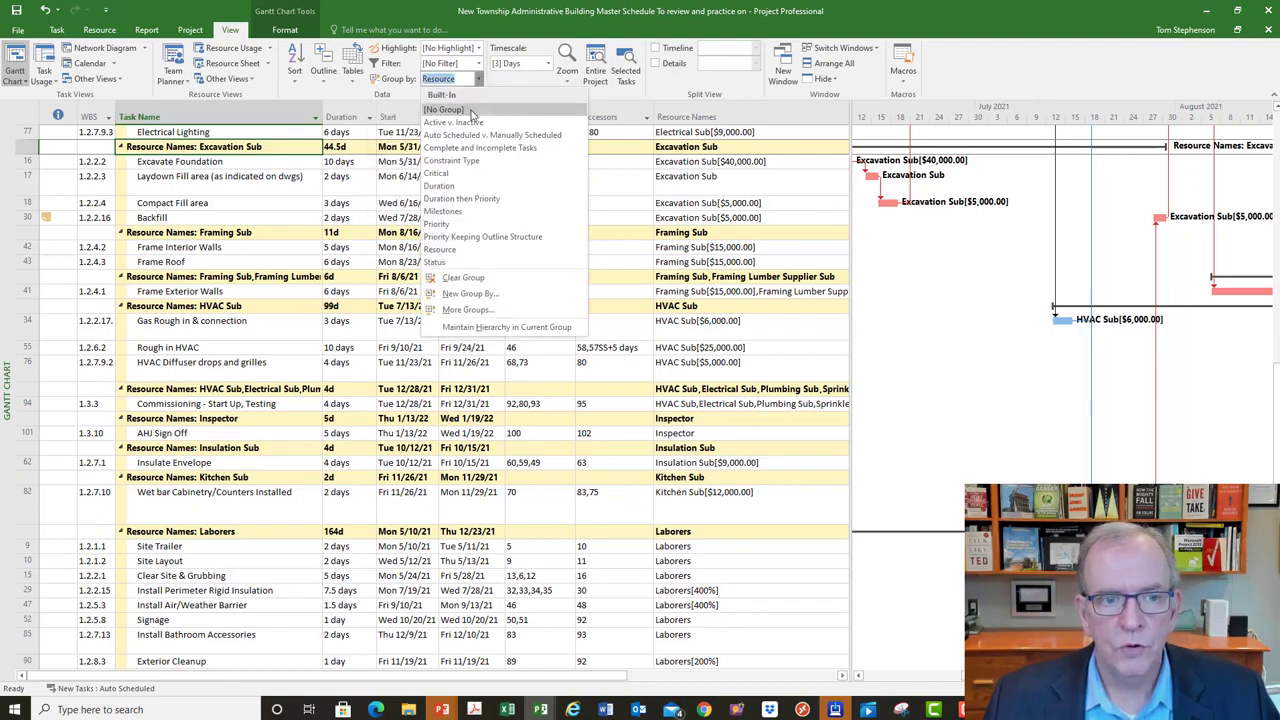
pyautogui.click(445, 110)
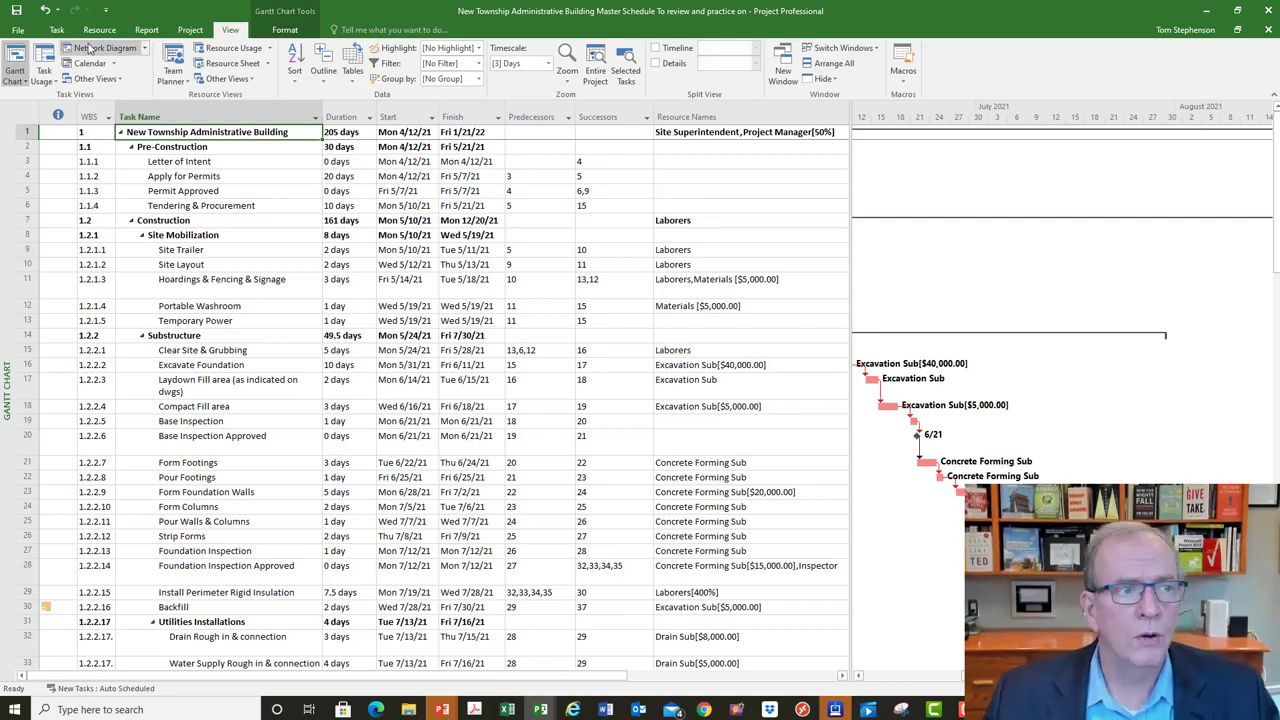
pyautogui.click(293, 33)
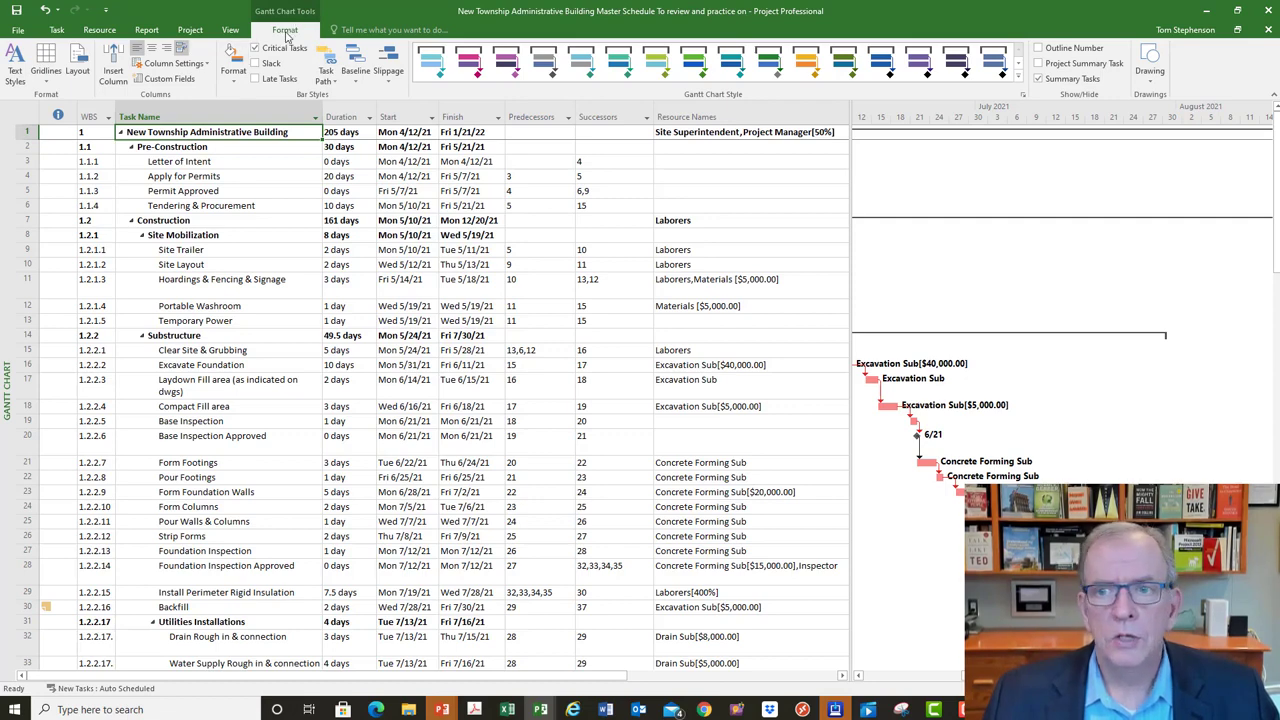
pyautogui.click(1039, 80)
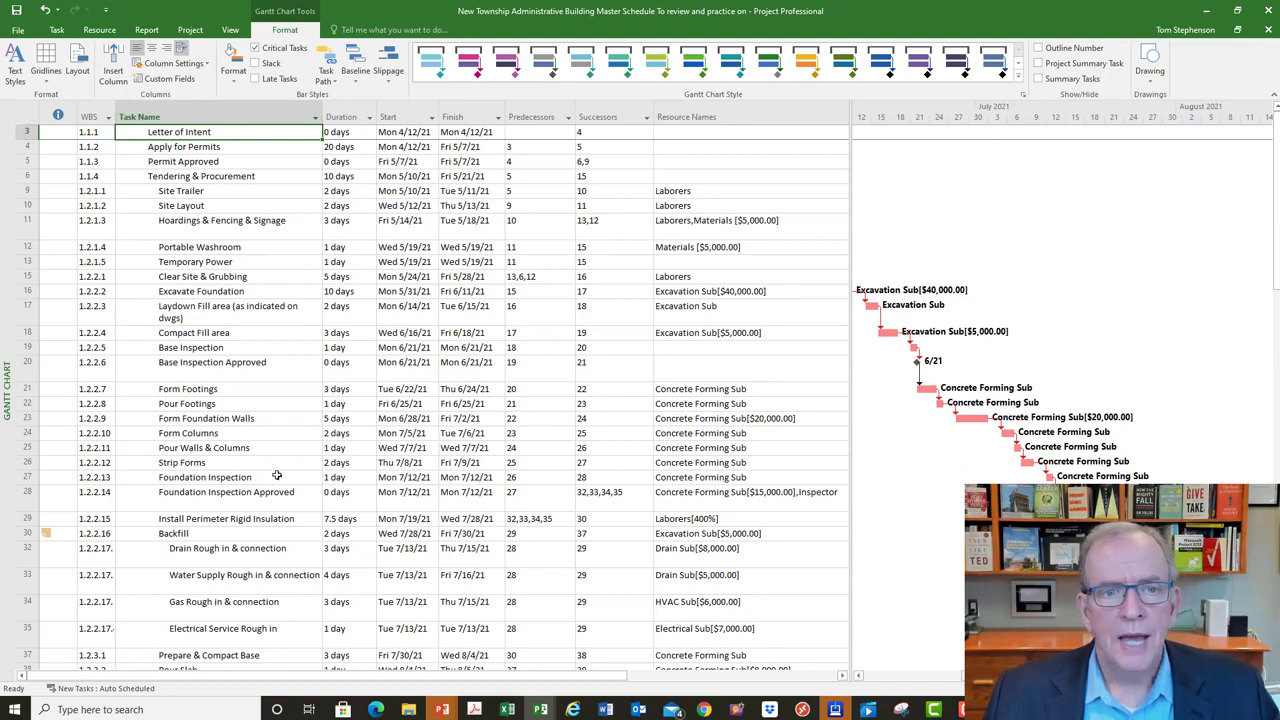
pyautogui.scroll(-2, 352, 434)
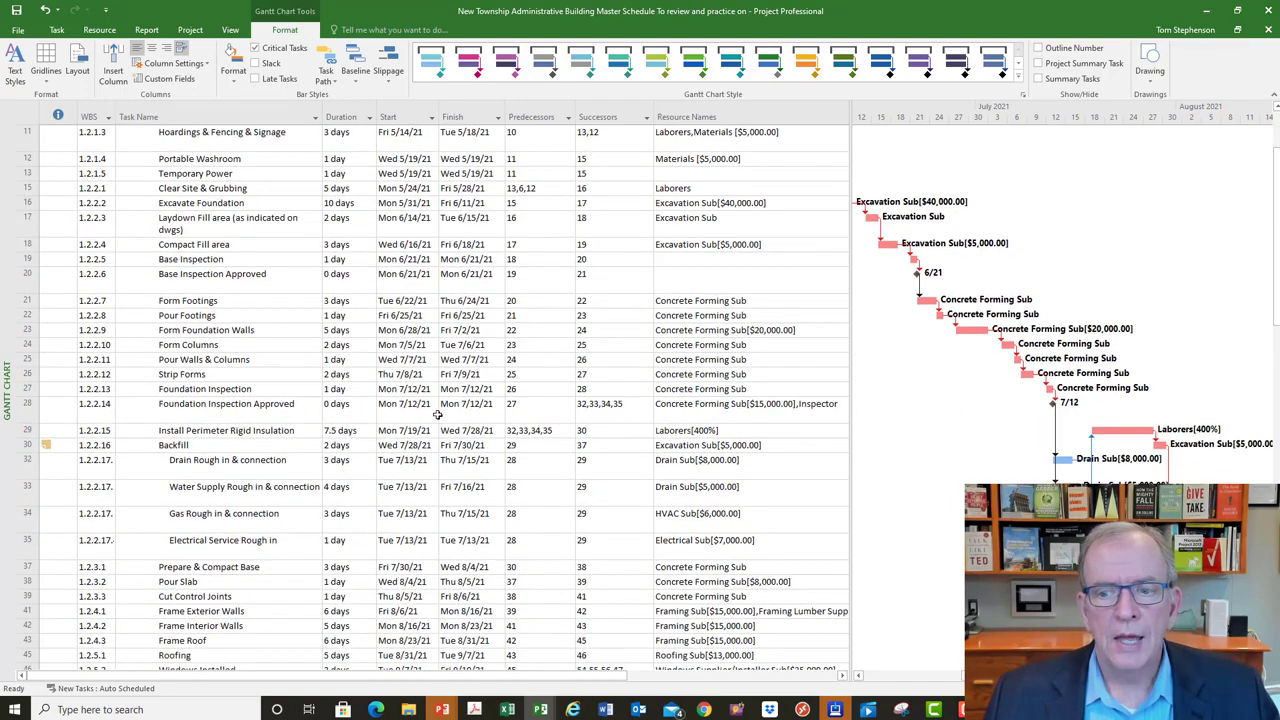
pyautogui.scroll(3, 443, 404)
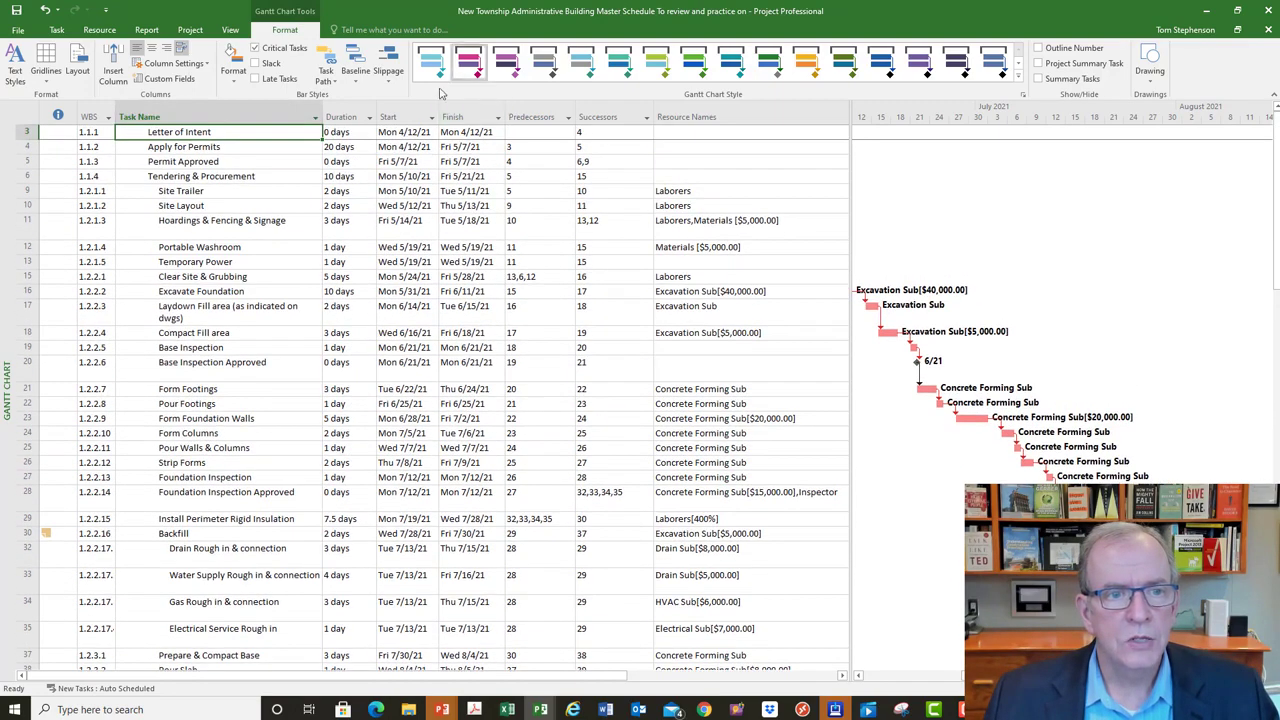
# - Sort the tasks by Start date from earliest to latest and follow their bars along the Gantt chart into December 2021
pyautogui.click(431, 118)
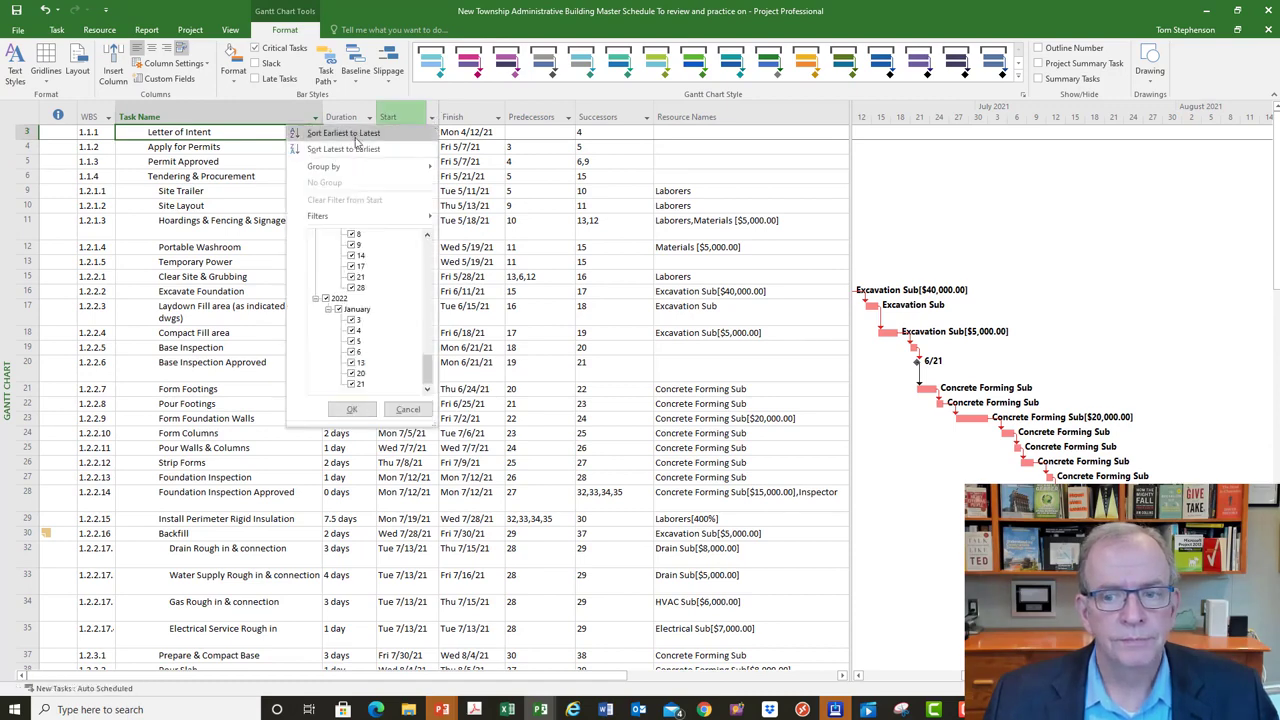
pyautogui.click(350, 133)
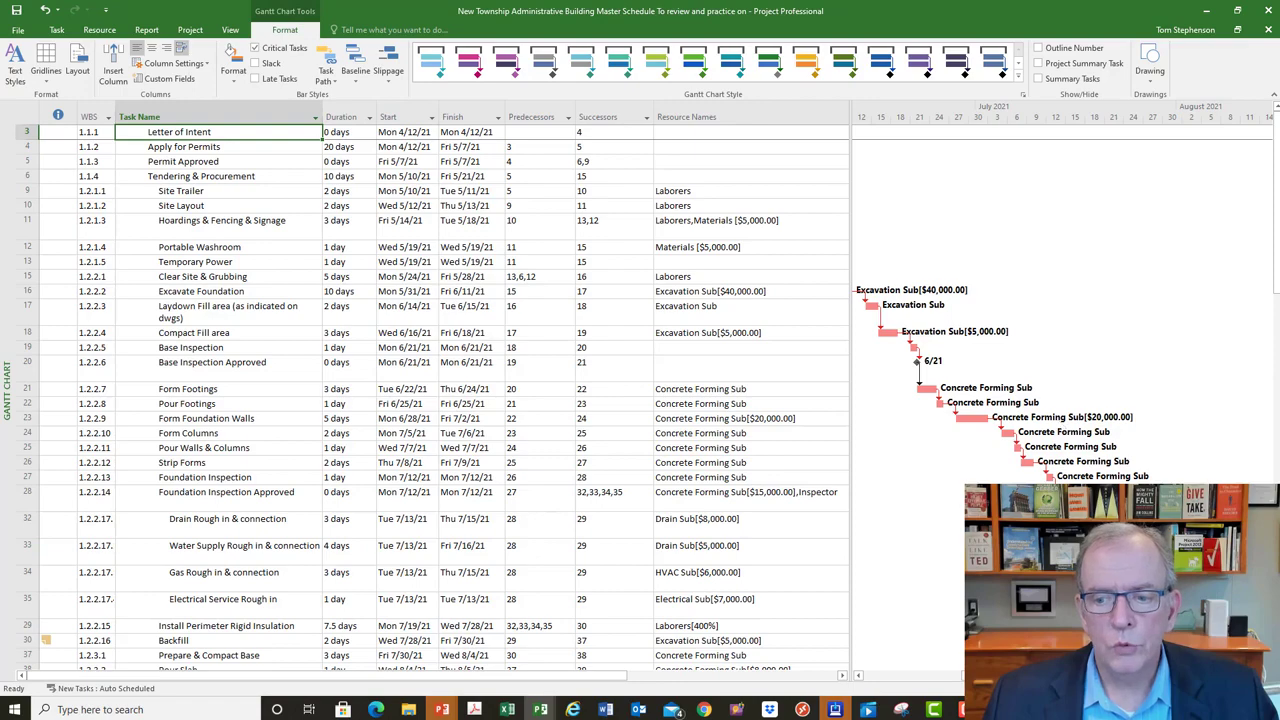
pyautogui.scroll(-2, 1063, 451)
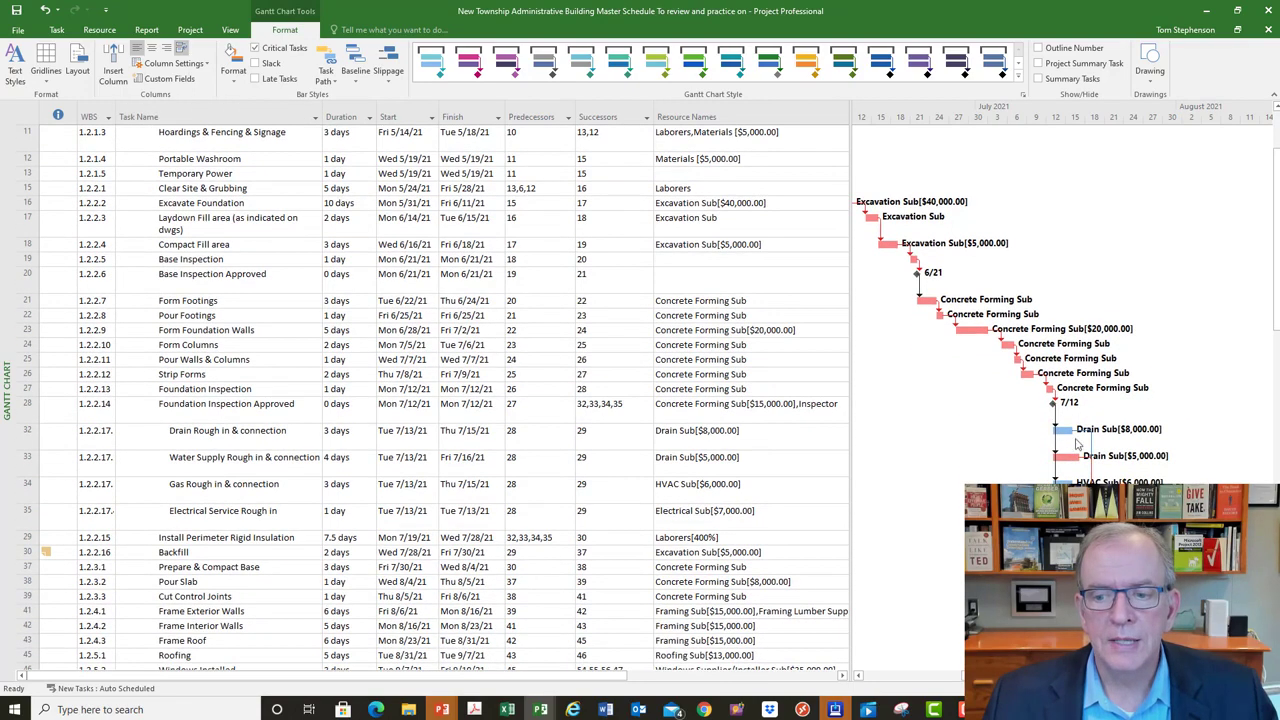
pyautogui.scroll(-2, 440, 400)
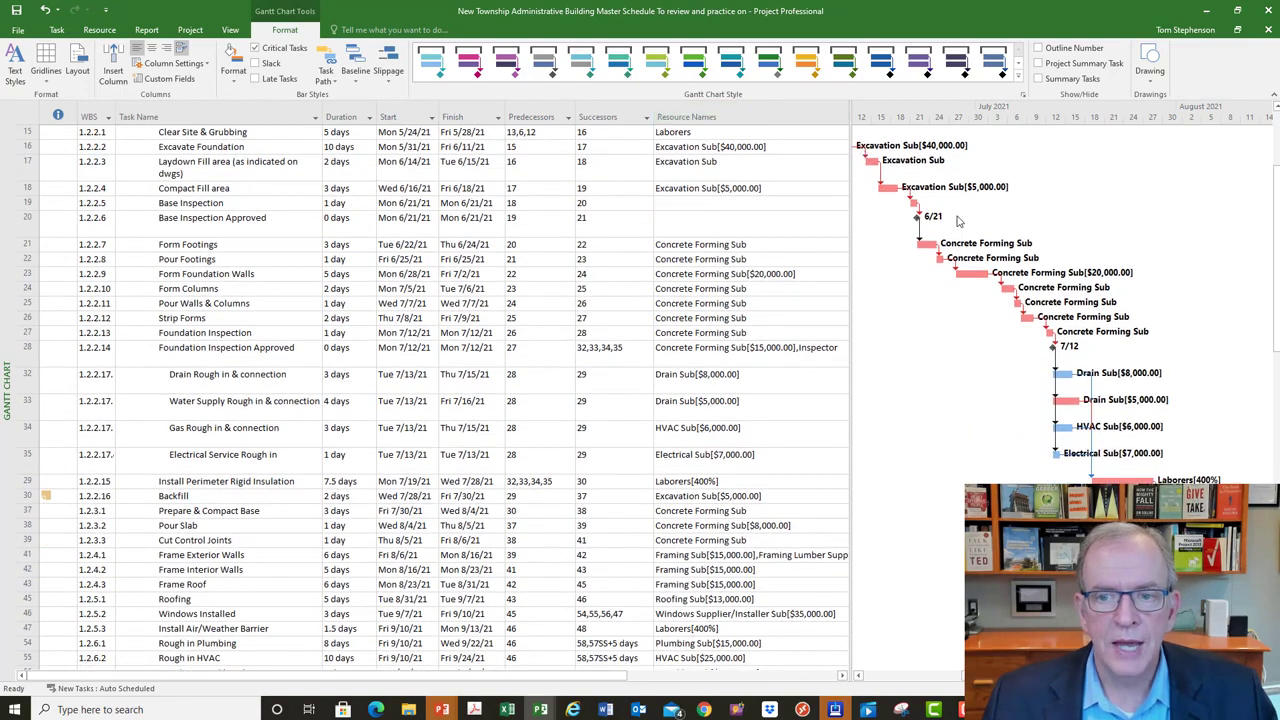
pyautogui.scroll(-2, 435, 400)
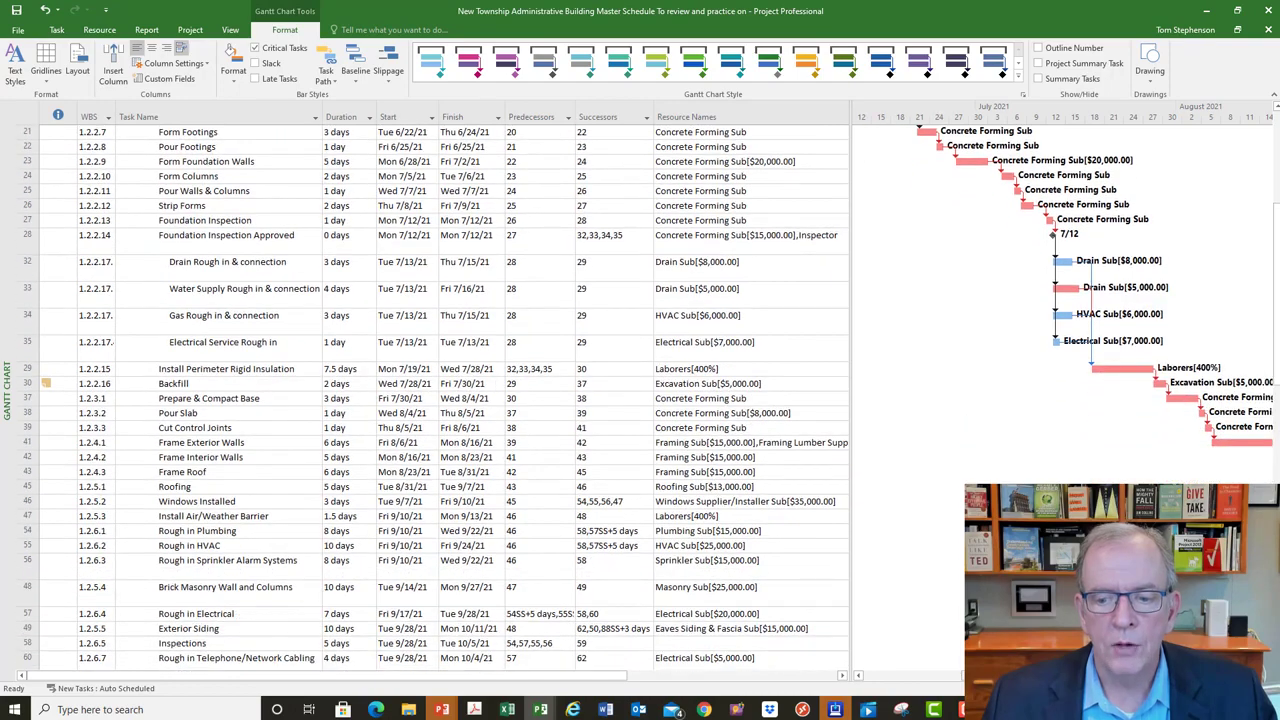
pyautogui.hscroll(5, 1063, 400)
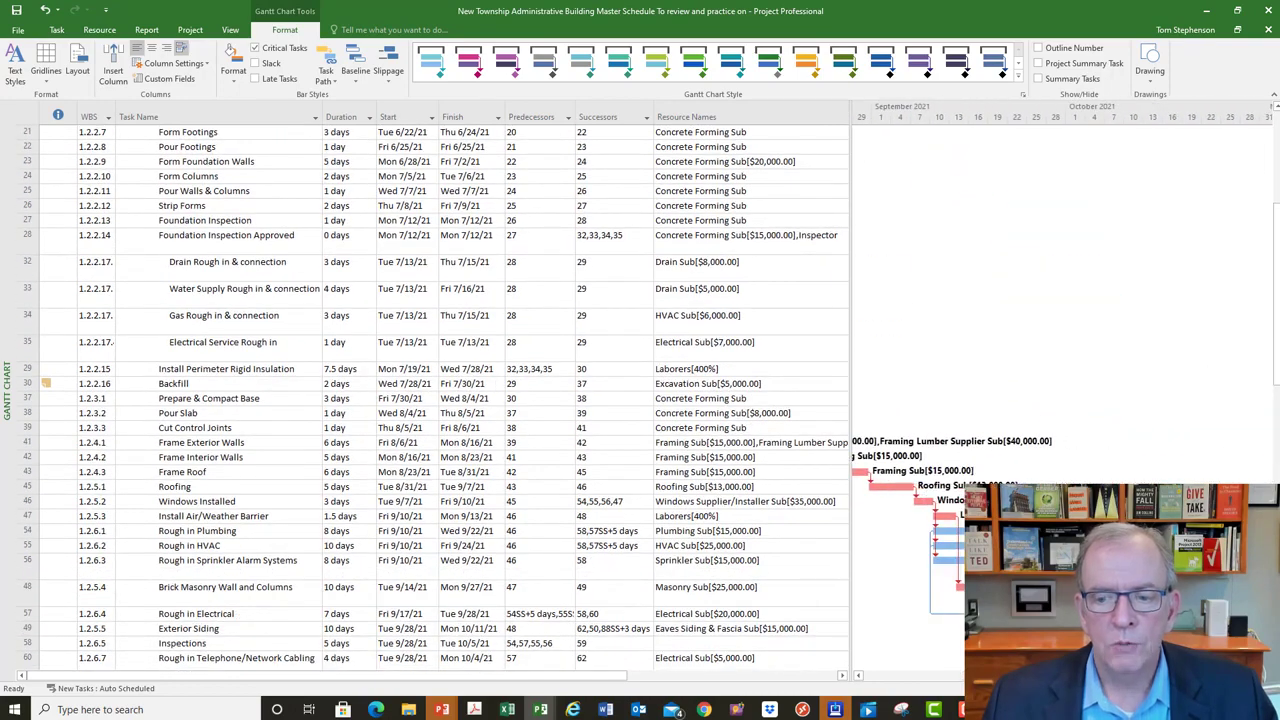
pyautogui.scroll(-5, 1080, 416)
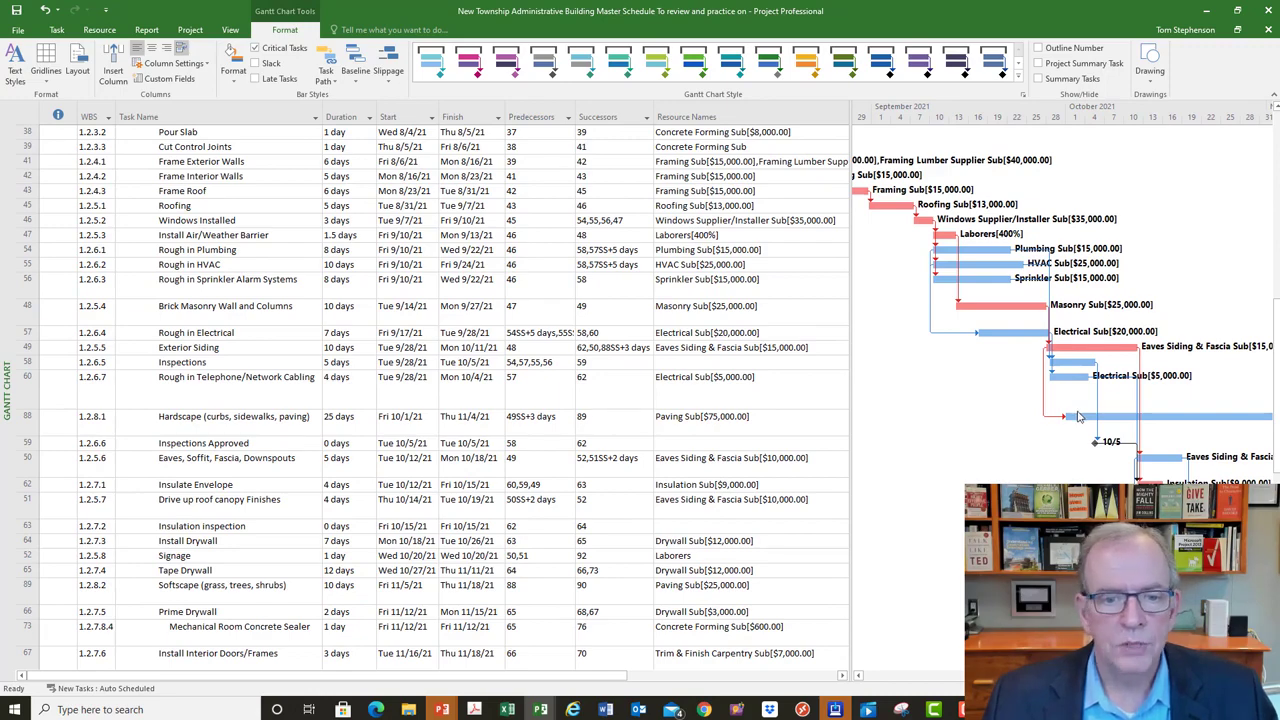
pyautogui.scroll(-5, 1078, 416)
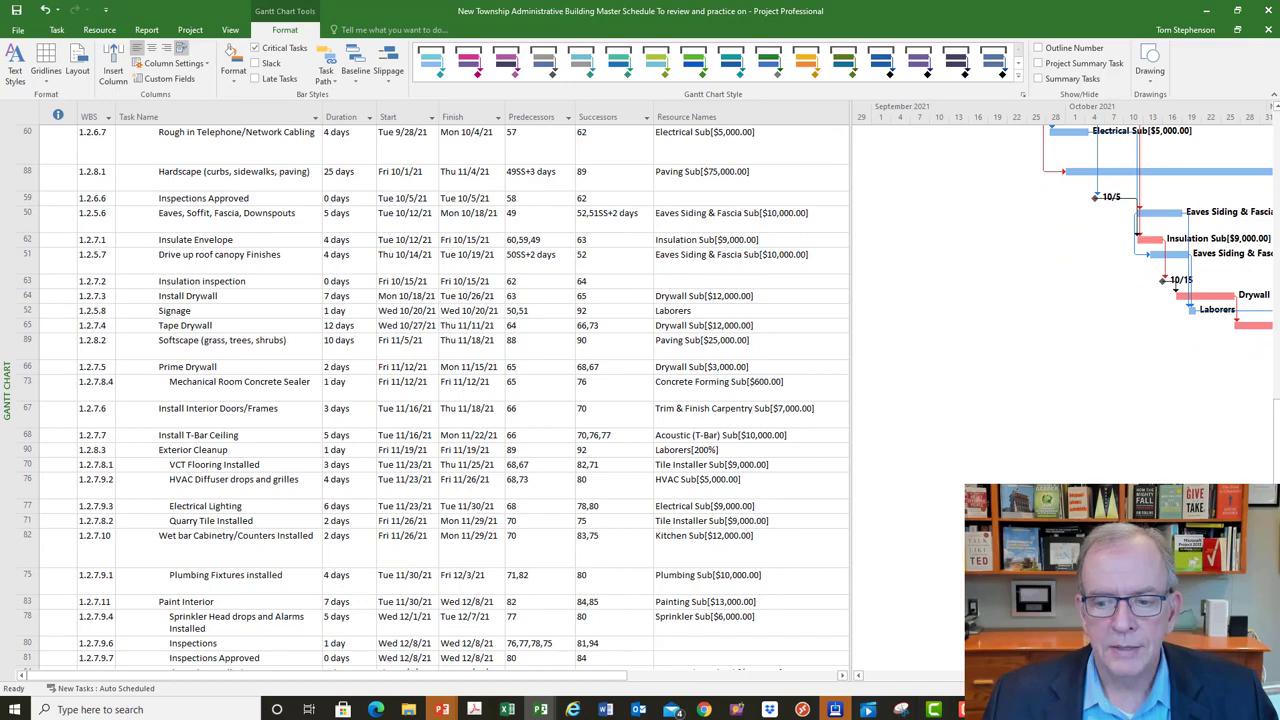
pyautogui.hscroll(5, 1062, 400)
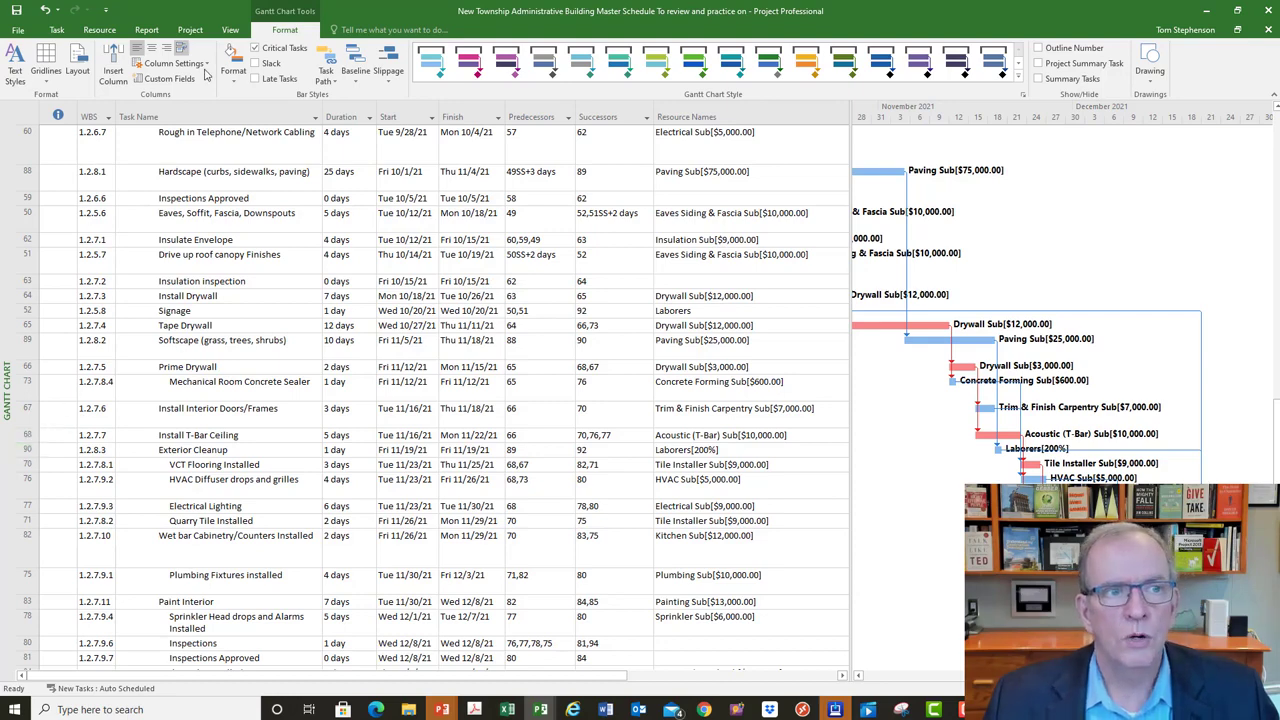
# - Sort the task list by ID to restore the original task order
pyautogui.click(228, 30)
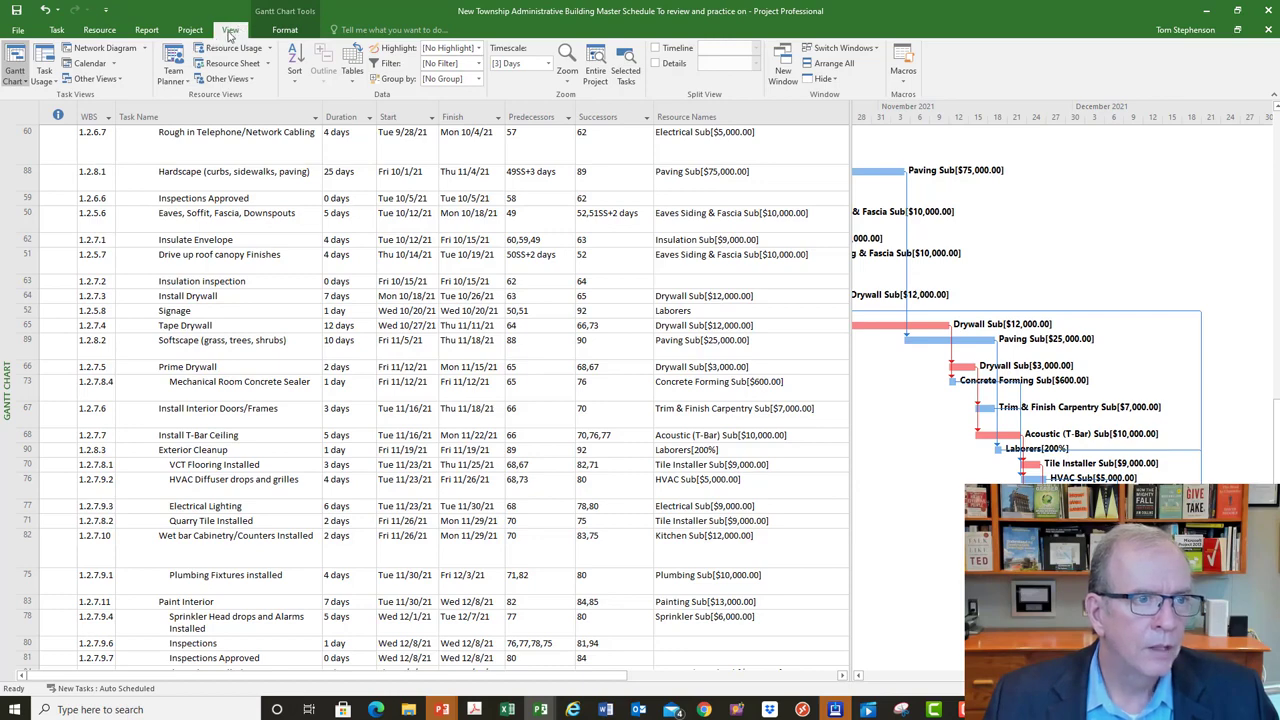
pyautogui.click(295, 80)
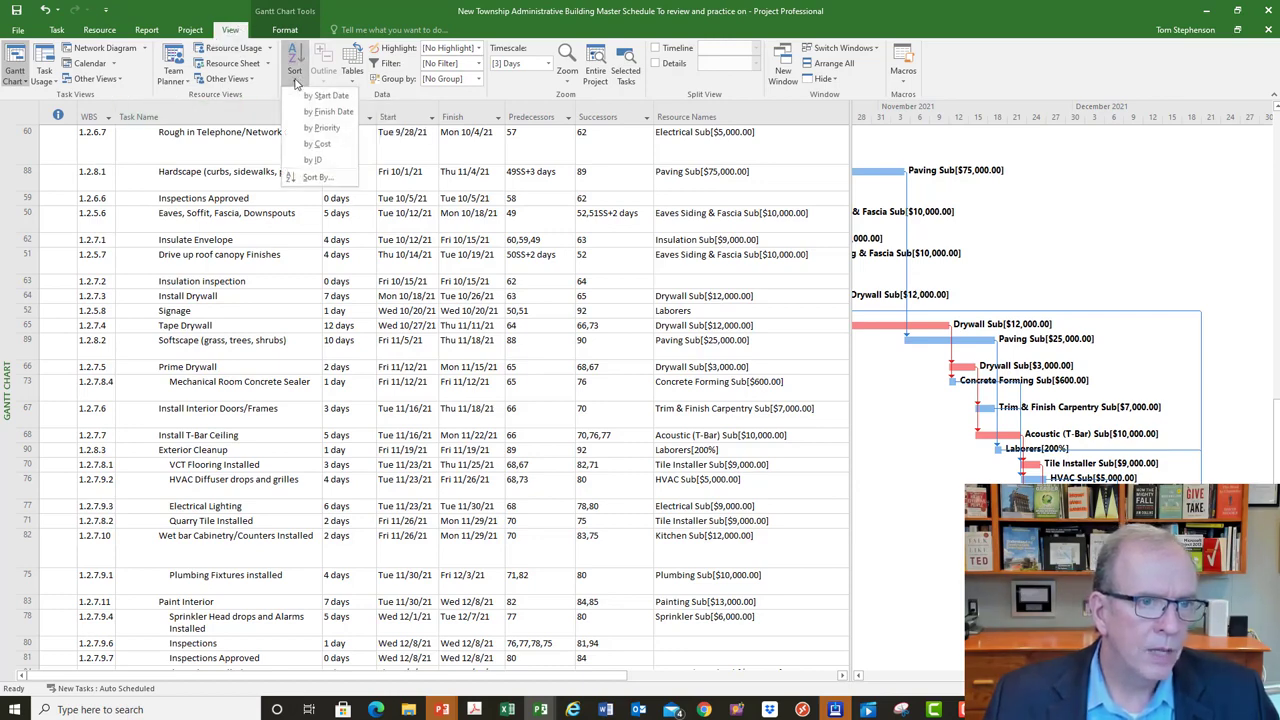
pyautogui.click(312, 161)
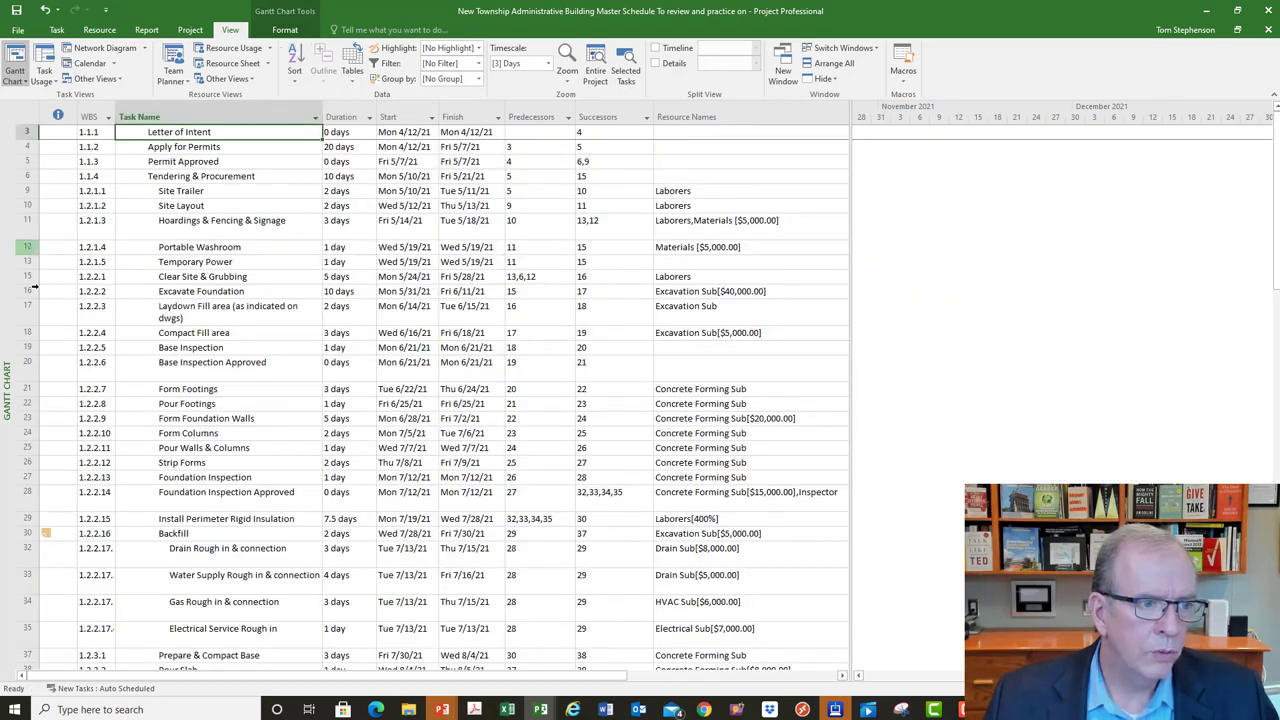
# - Select the Base Inspection Approved task, bring its bar into view on the Gantt chart and look through the tasks below it
pyautogui.click(219, 367)
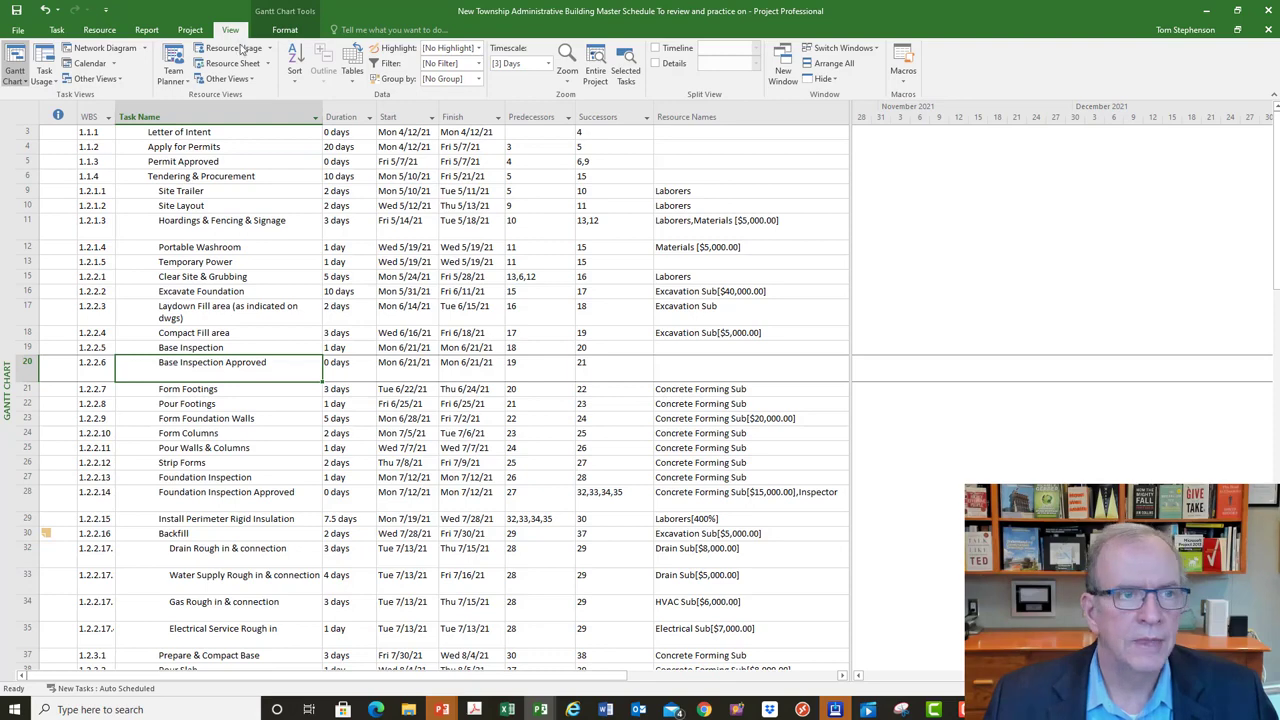
pyautogui.click(284, 29)
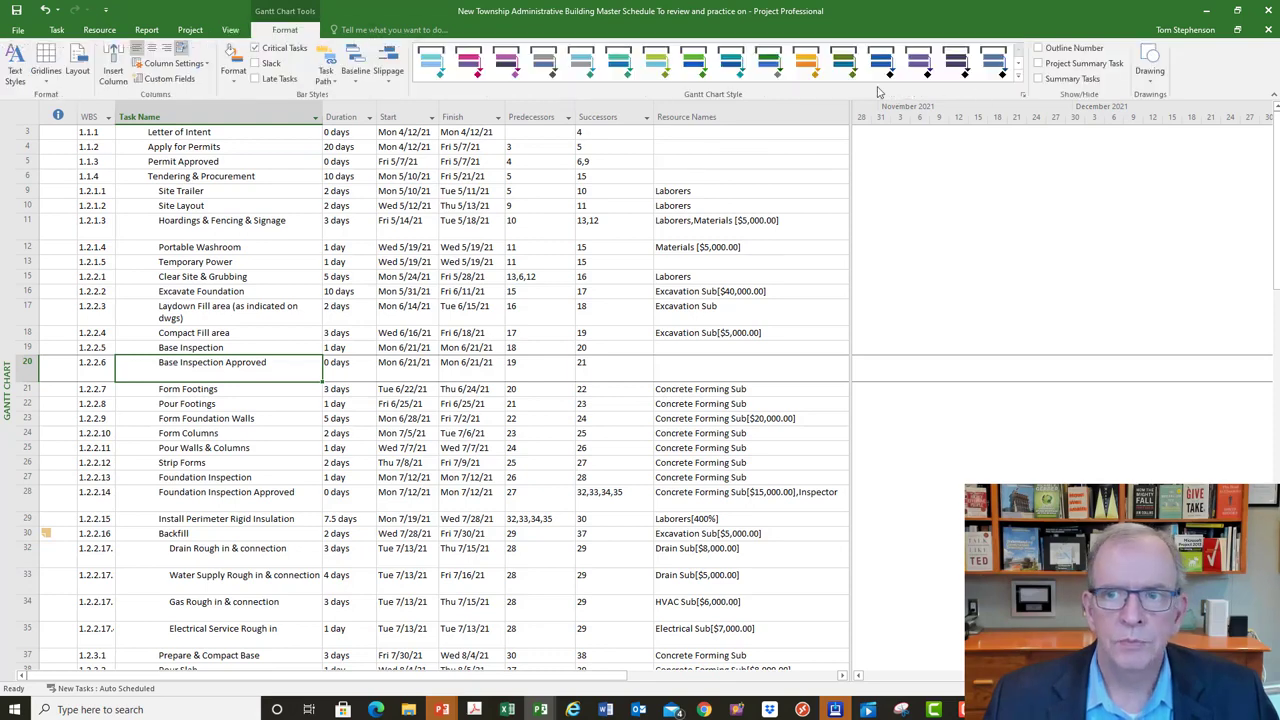
pyautogui.click(57, 29)
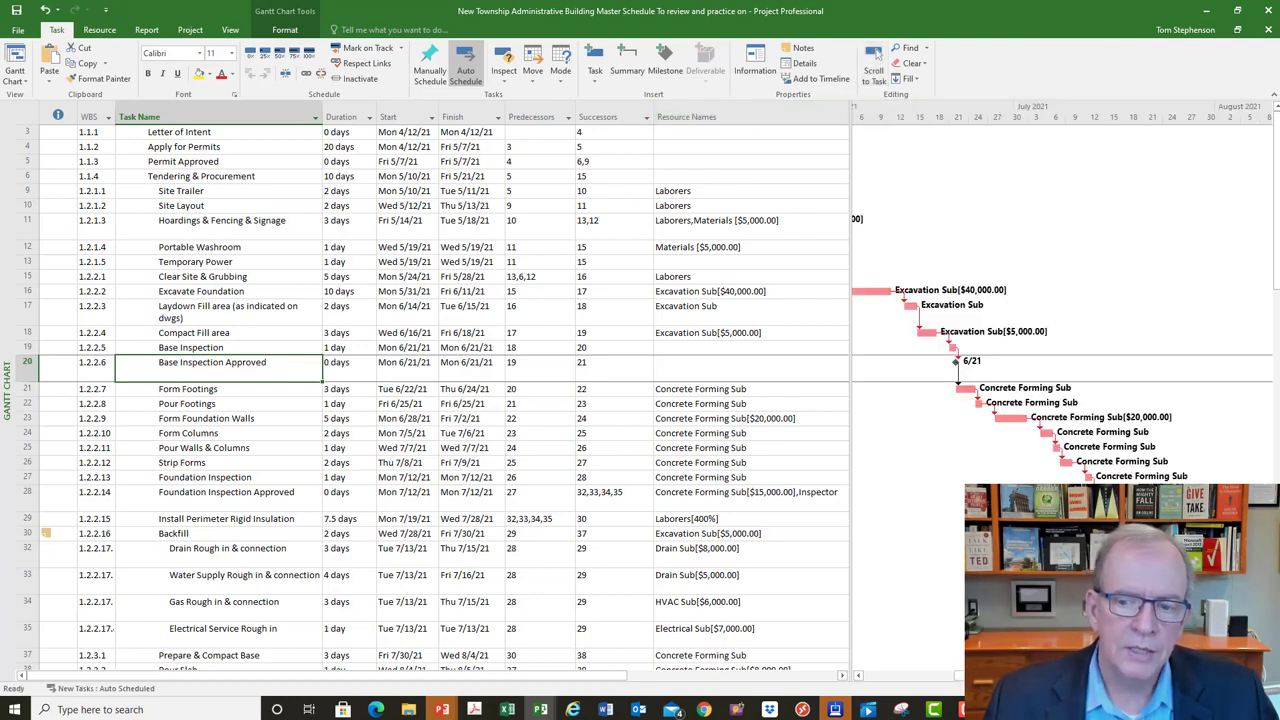
pyautogui.scroll(-4, 635, 553)
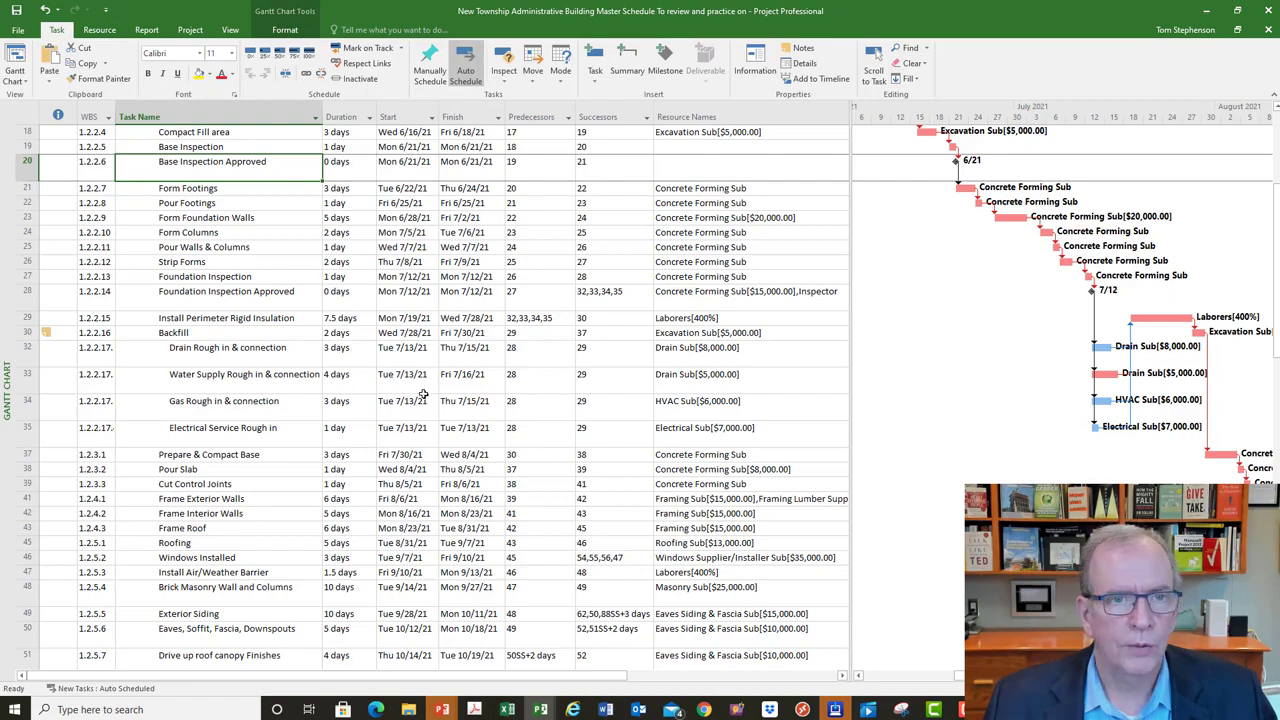
pyautogui.scroll(5, 424, 394)
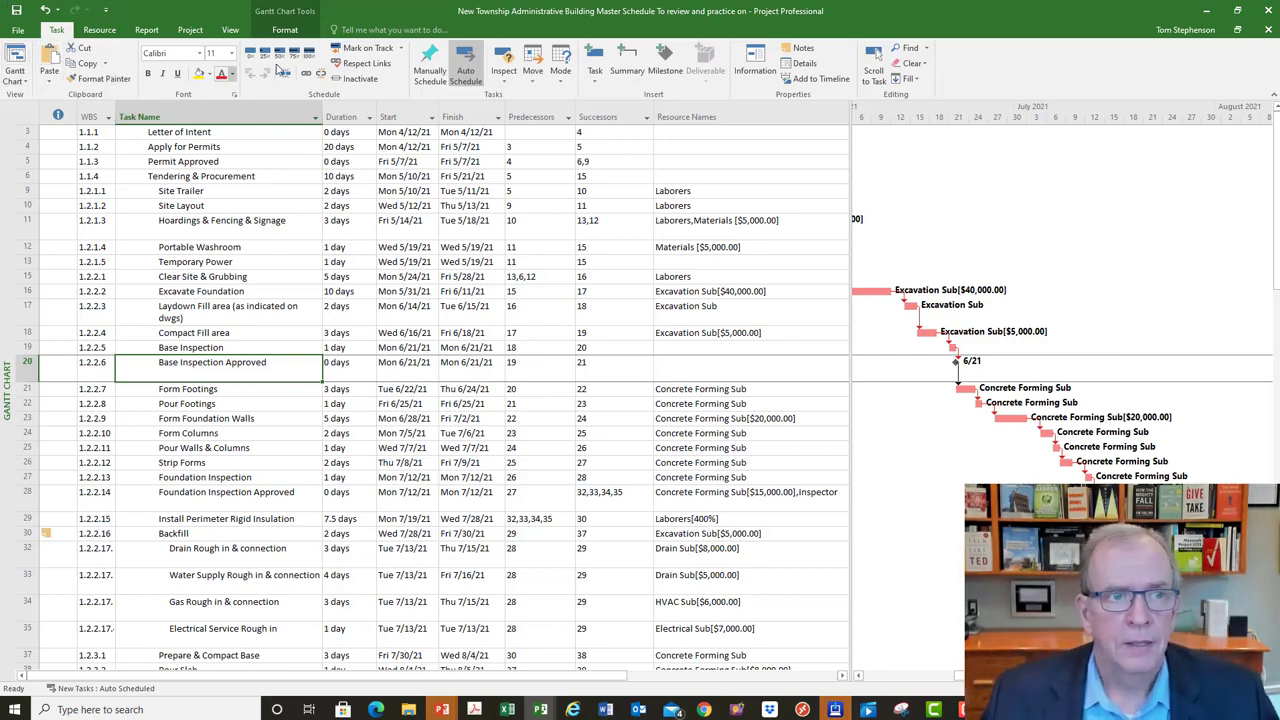
# - Turn on the project summary task, check the task list with it enabled, and turn it off
pyautogui.click(286, 31)
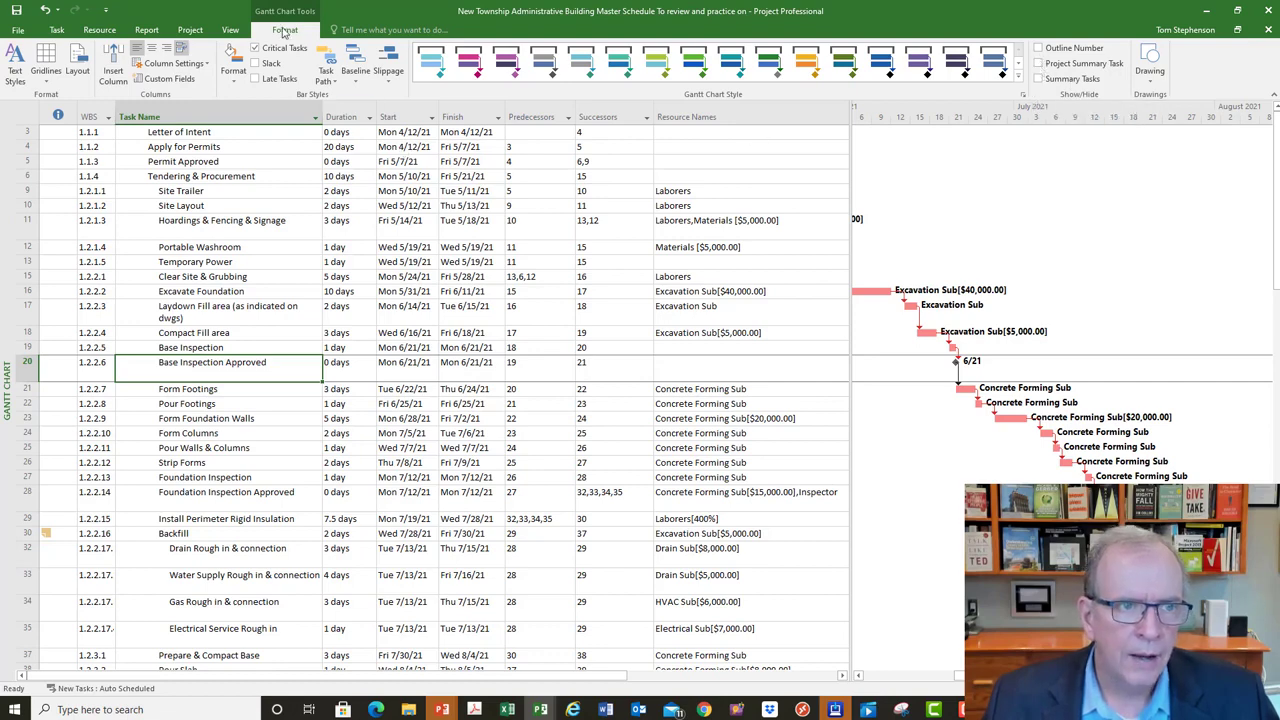
pyautogui.click(1038, 63)
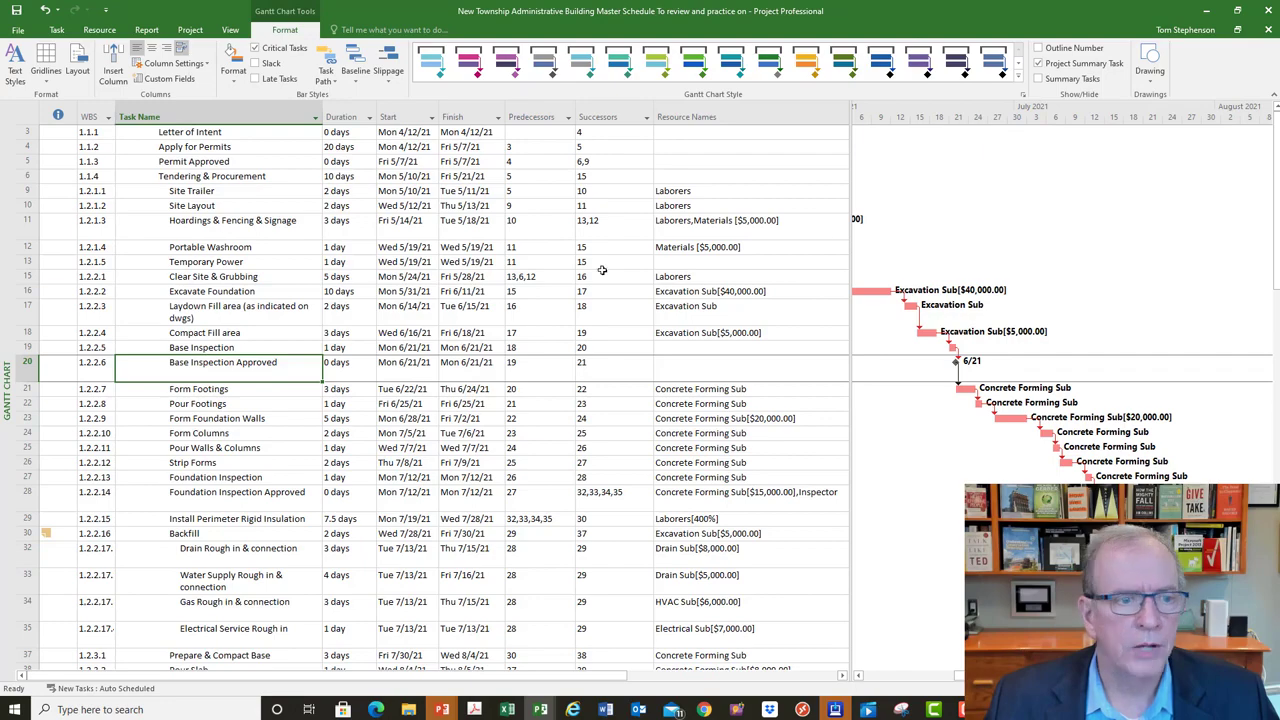
pyautogui.scroll(-3, 599, 268)
pyautogui.scroll(3, 599, 268)
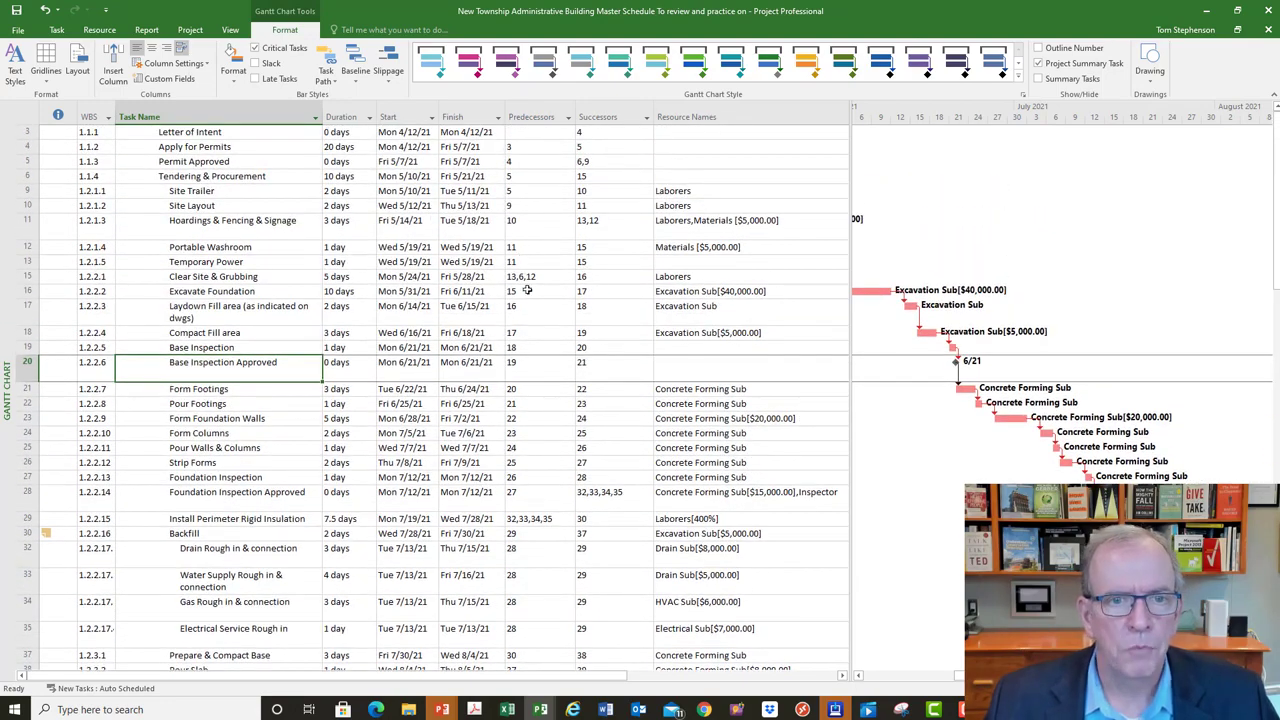
pyautogui.click(1038, 64)
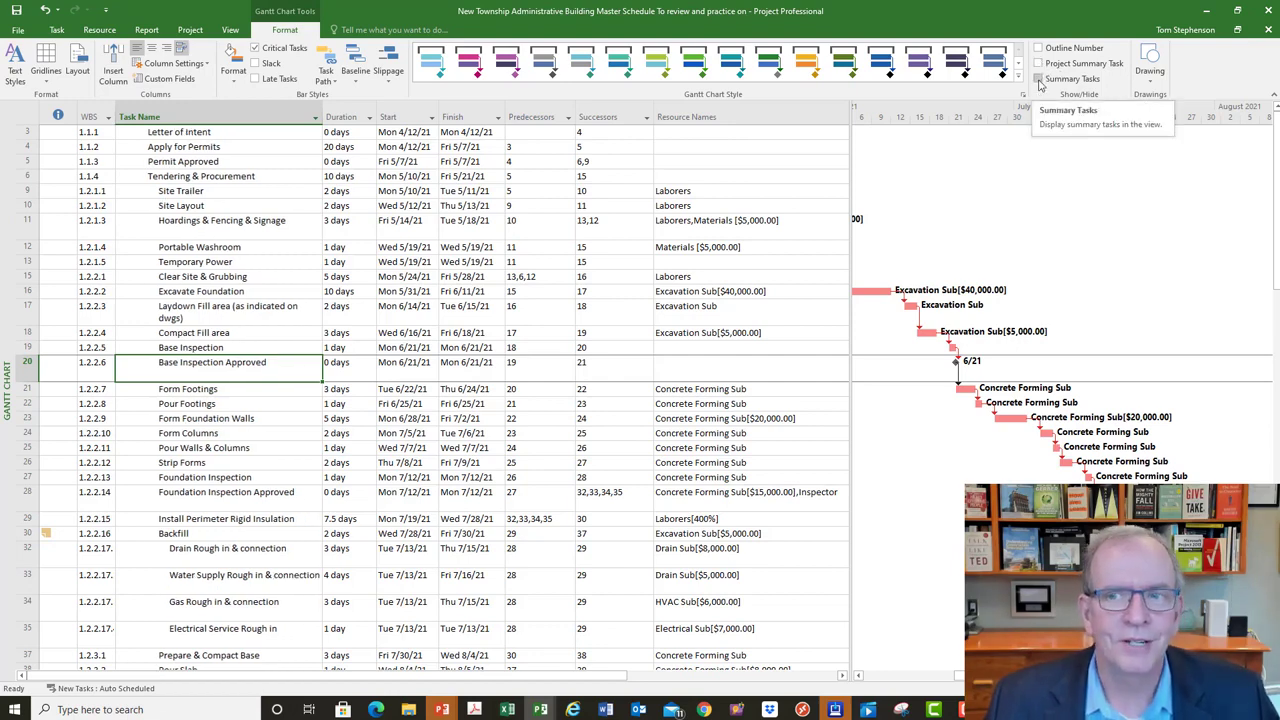
# - Show the summary tasks, then collapse the New Township Administrative Building outline to its single row and expand it
pyautogui.click(1038, 79)
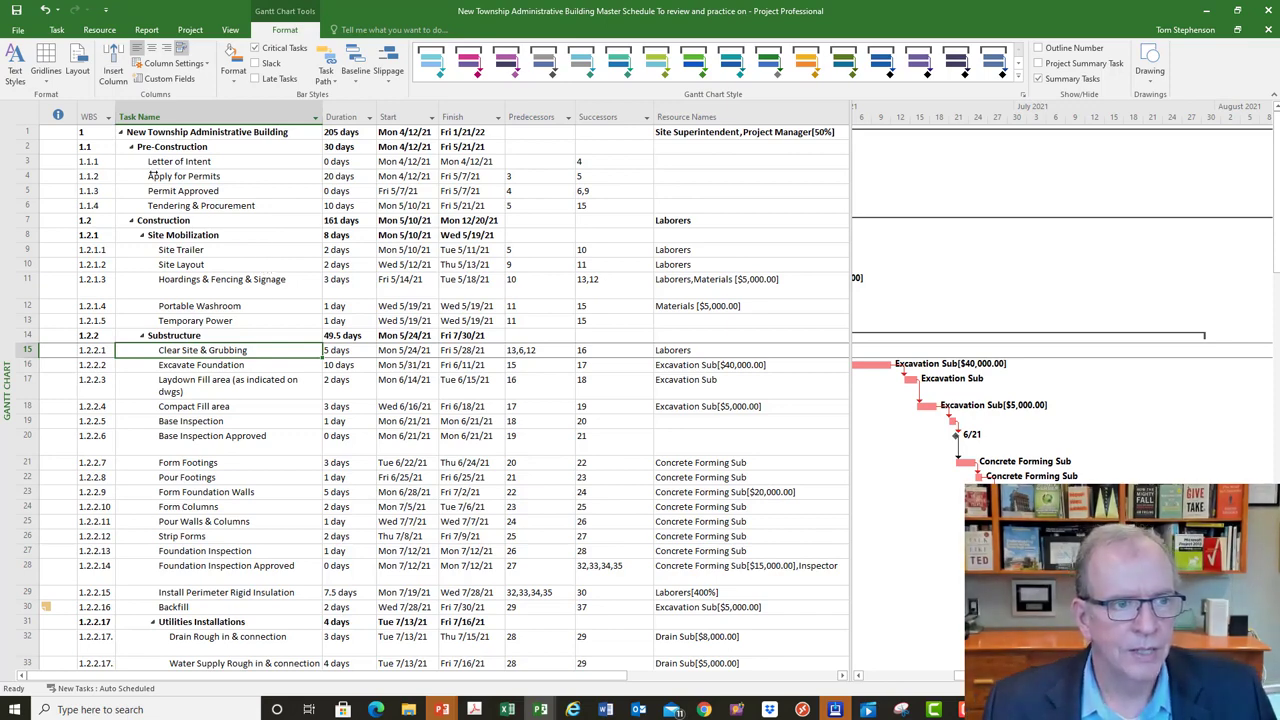
pyautogui.click(121, 133)
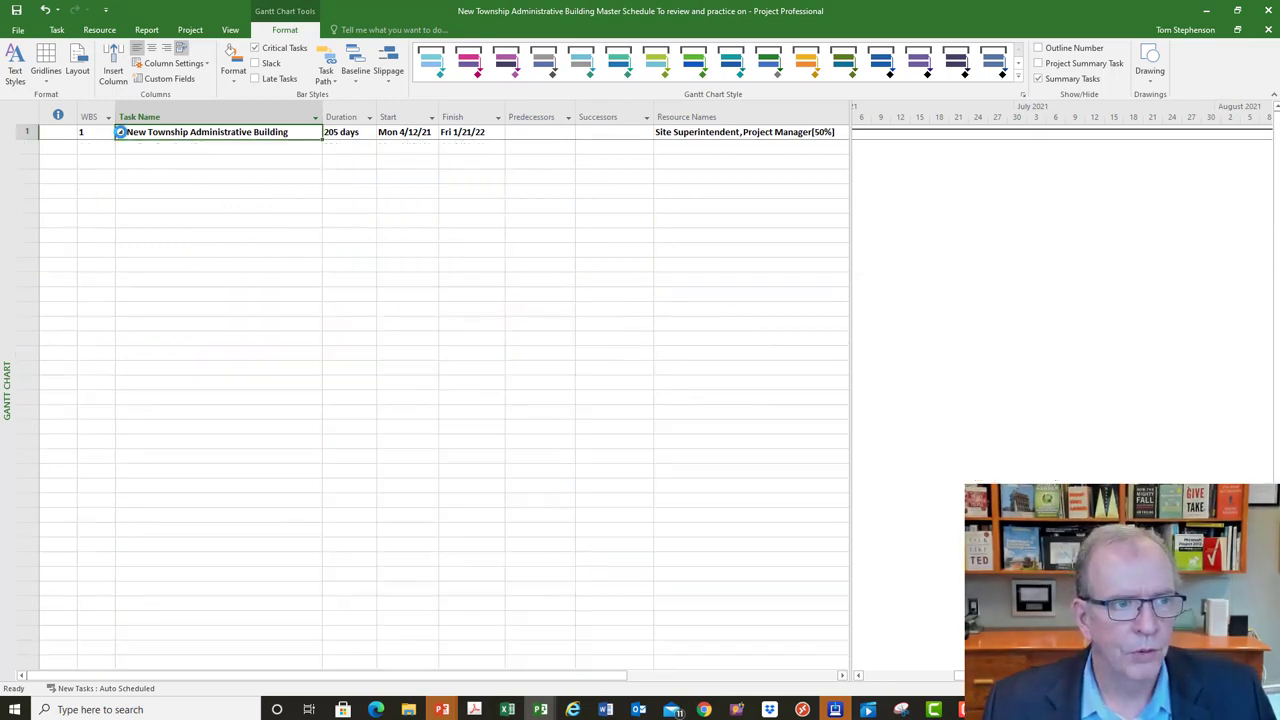
pyautogui.click(121, 133)
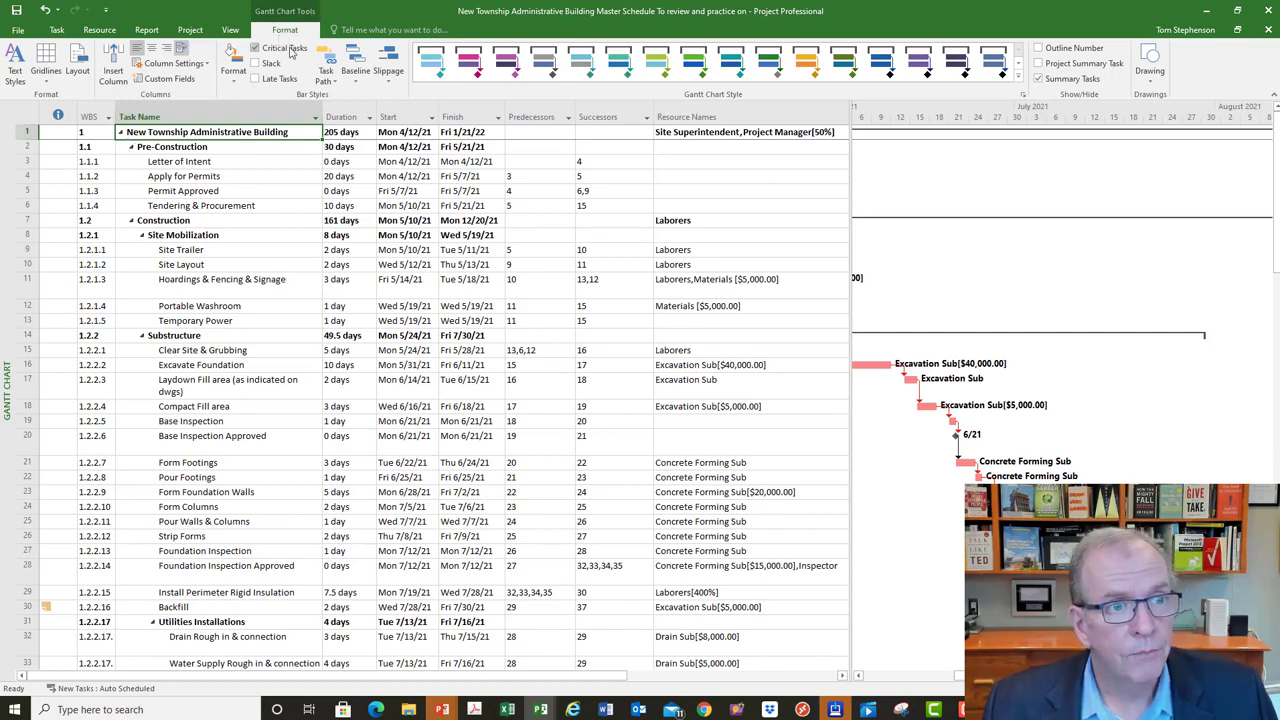
# - Set the text style size to 14 for all items in the schedule, then undo the size change
pyautogui.click(231, 30)
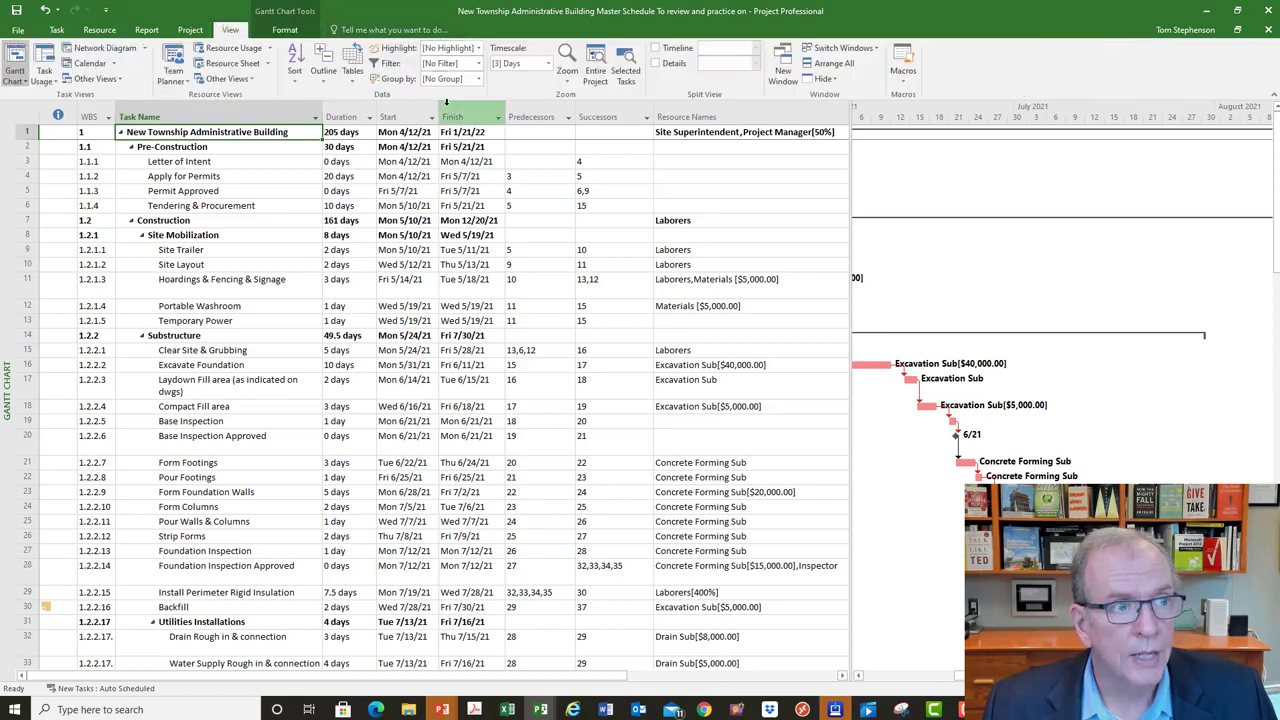
pyautogui.click(286, 30)
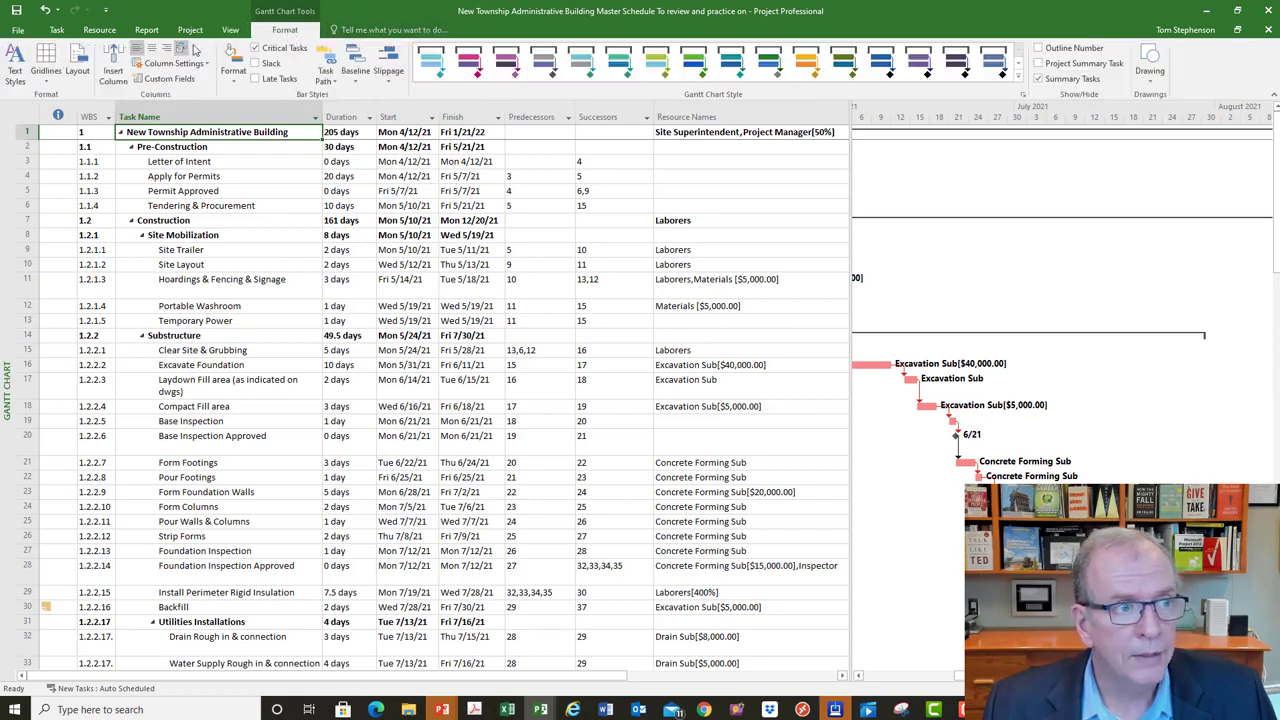
pyautogui.click(16, 64)
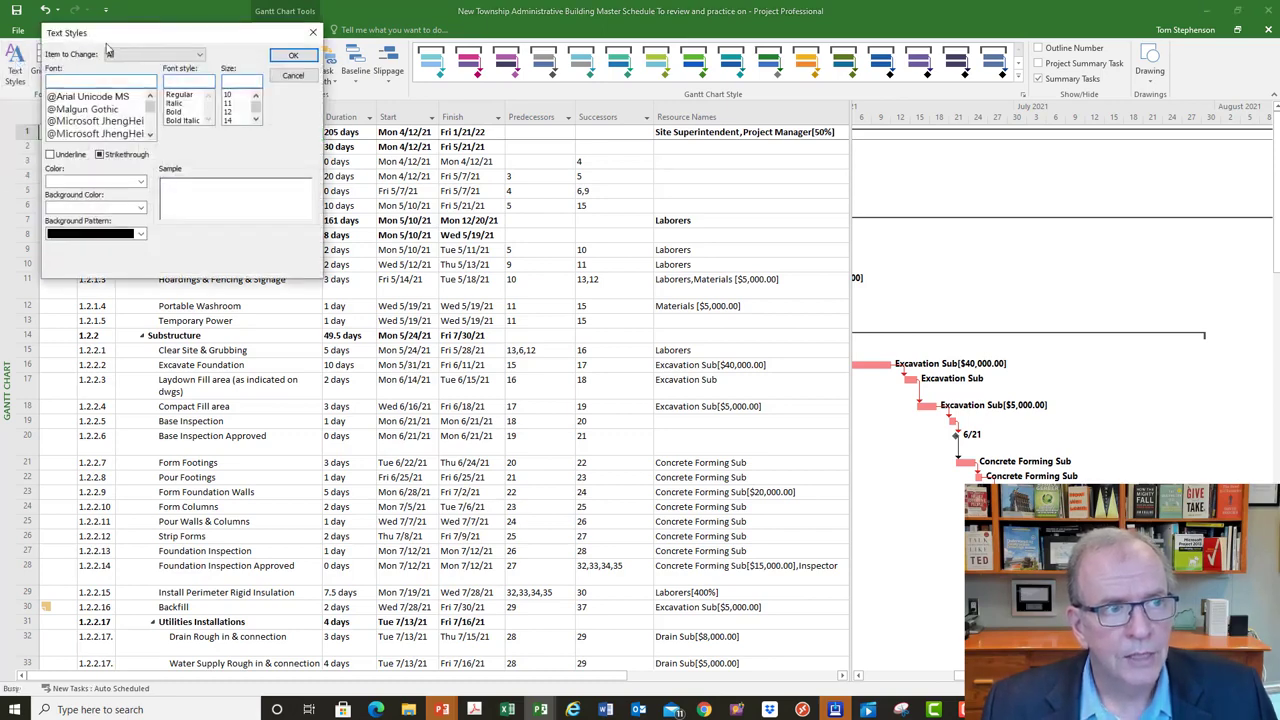
pyautogui.moveTo(125, 35); pyautogui.dragTo(638, 124)
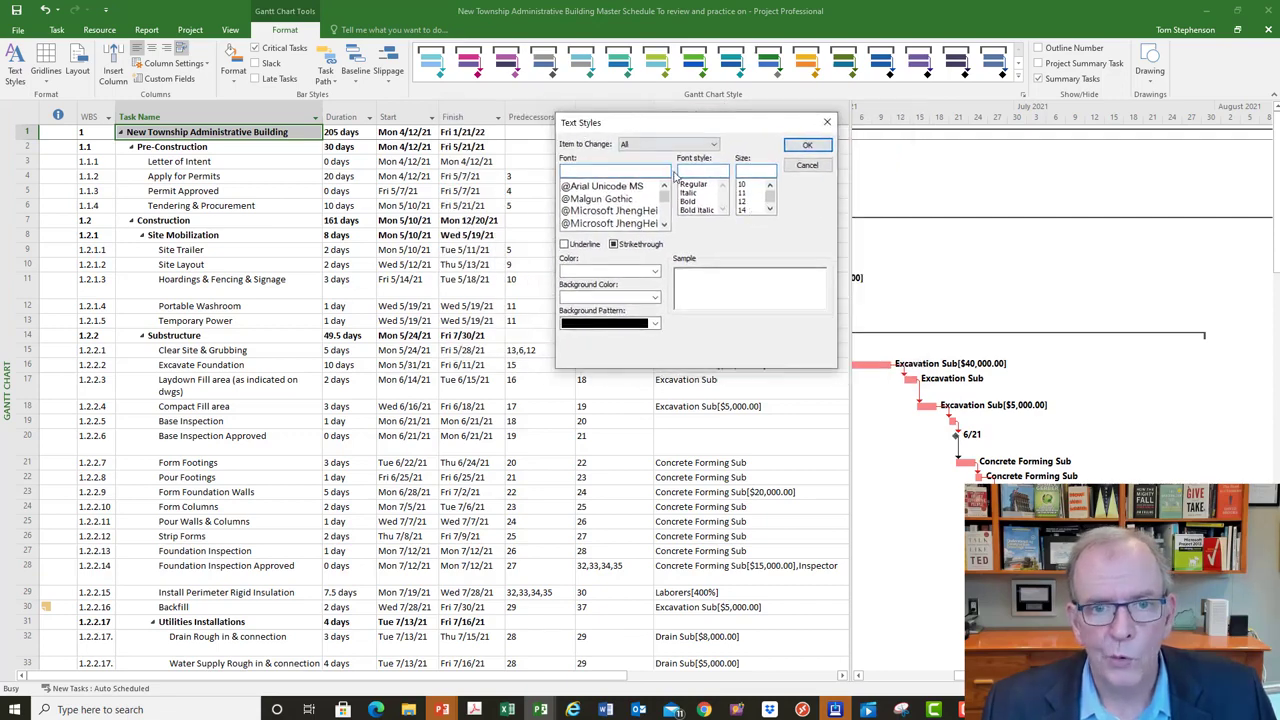
pyautogui.click(746, 209)
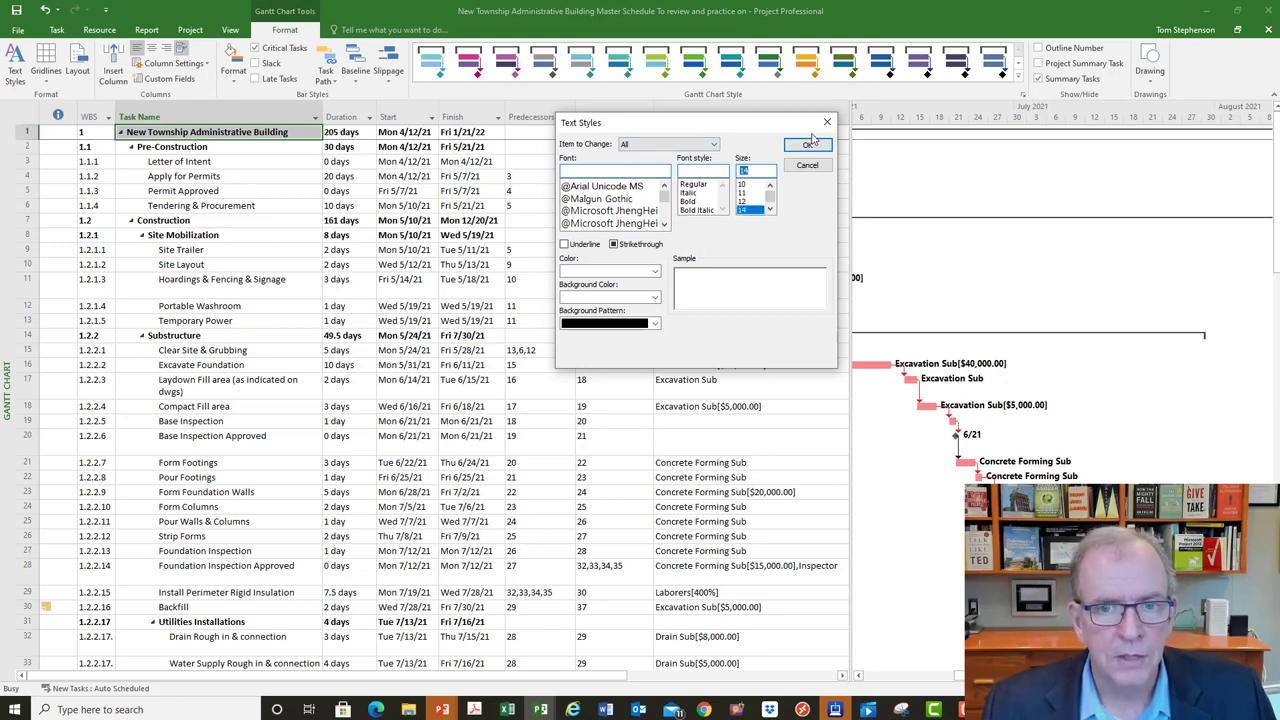
pyautogui.click(808, 148)
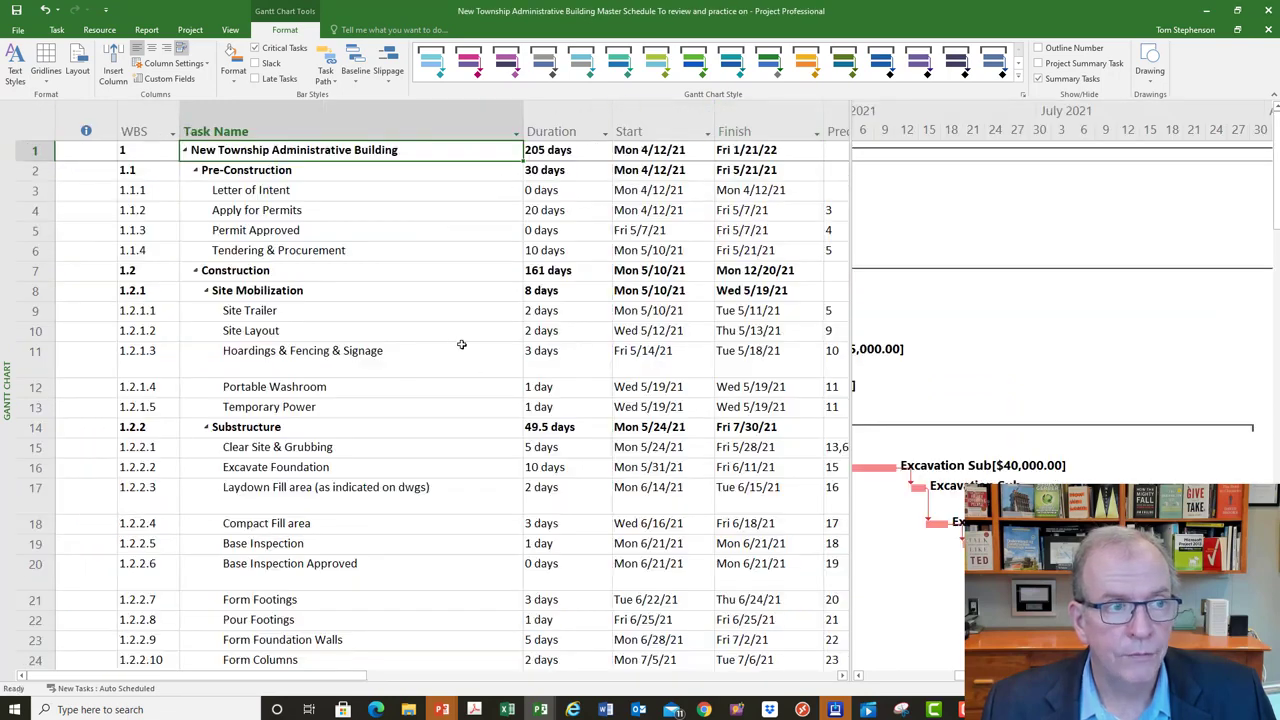
pyautogui.click(46, 12)
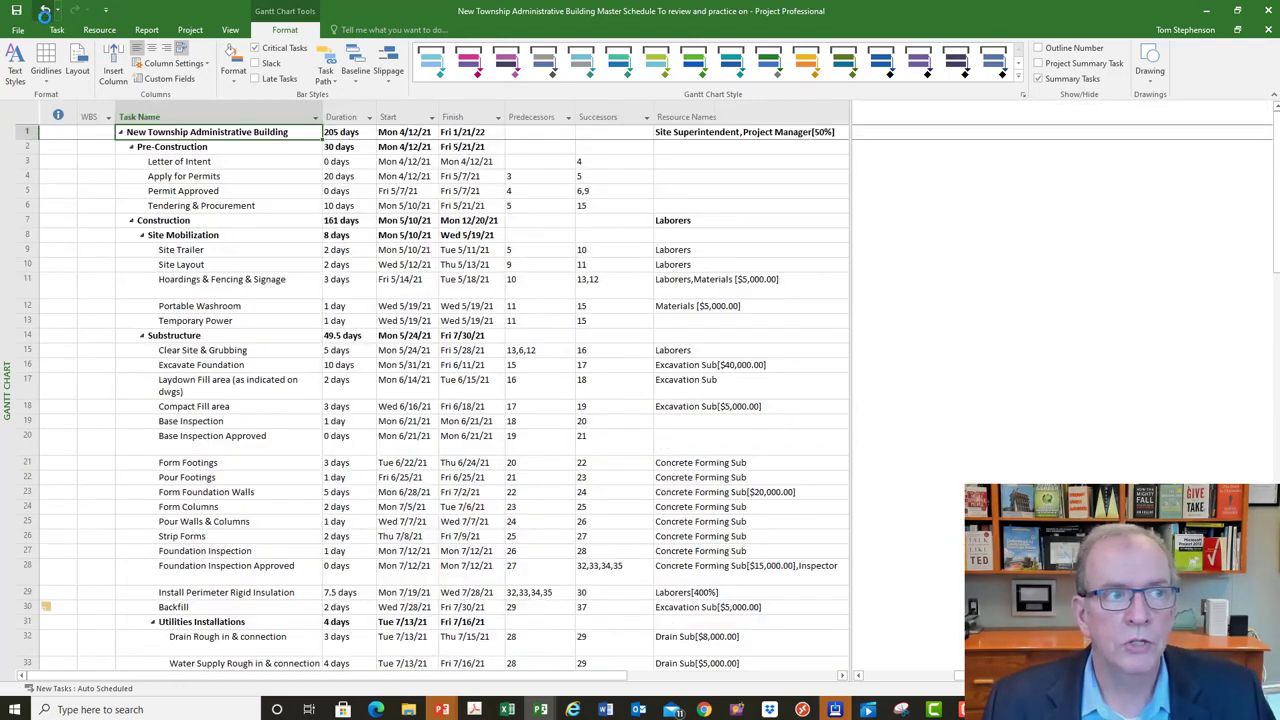
# - Format the text style of critical tasks as bold with the standard red color
pyautogui.click(15, 70)
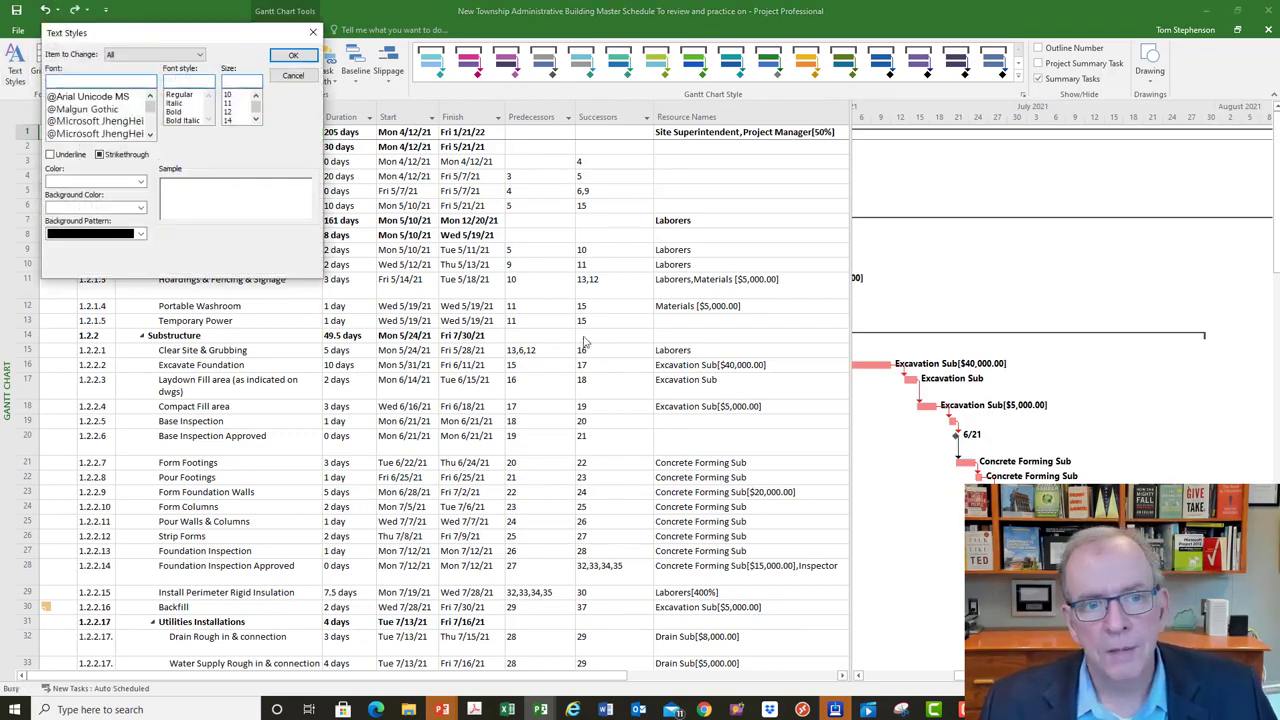
pyautogui.moveTo(114, 37); pyautogui.dragTo(650, 104)
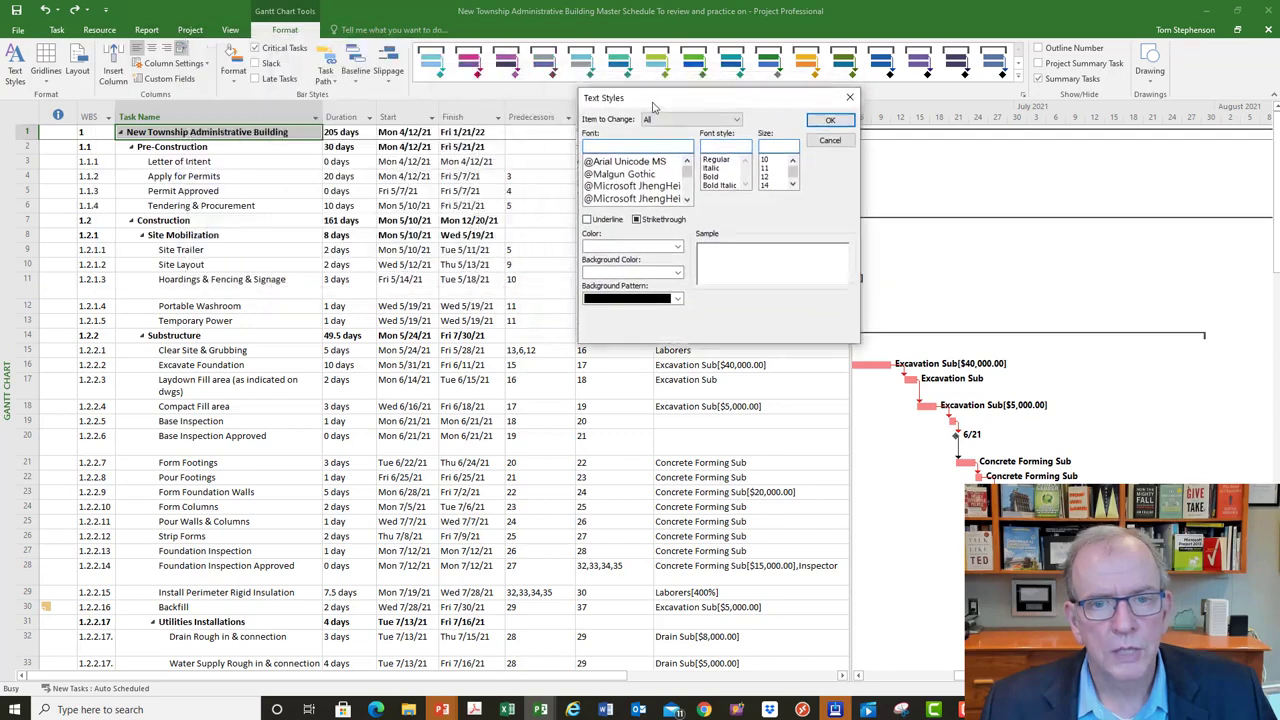
pyautogui.click(737, 123)
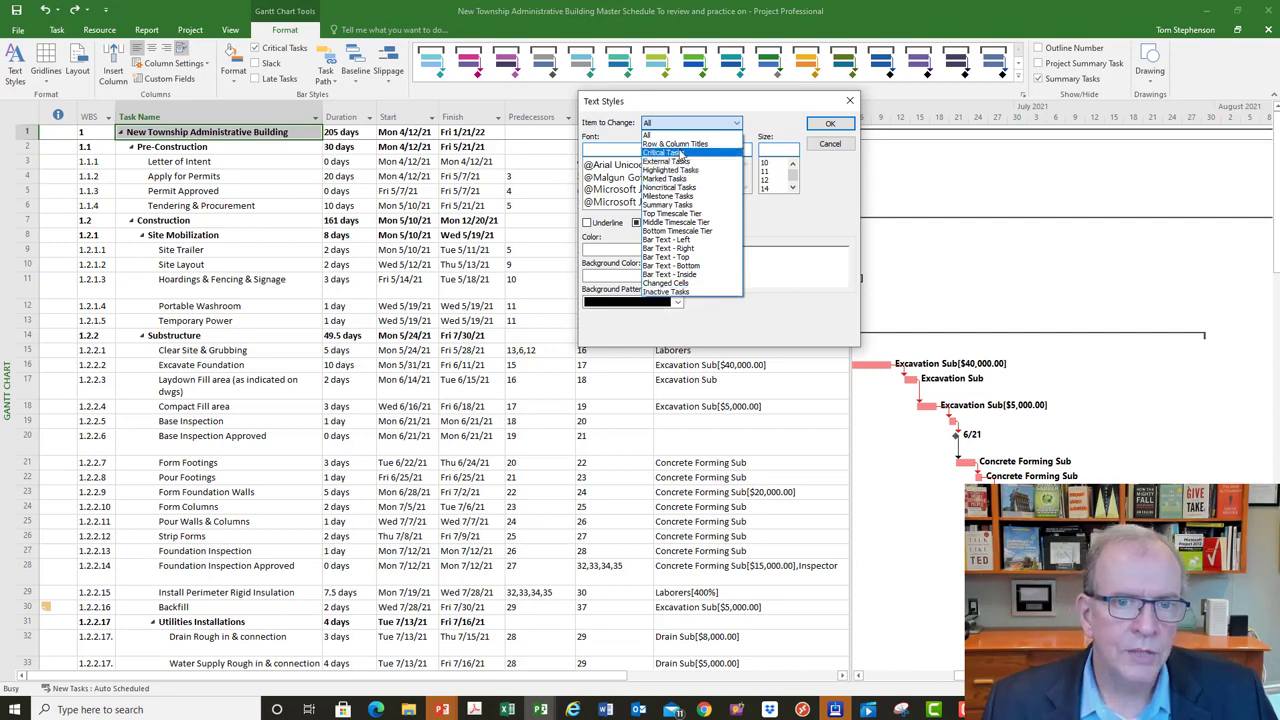
pyautogui.click(679, 154)
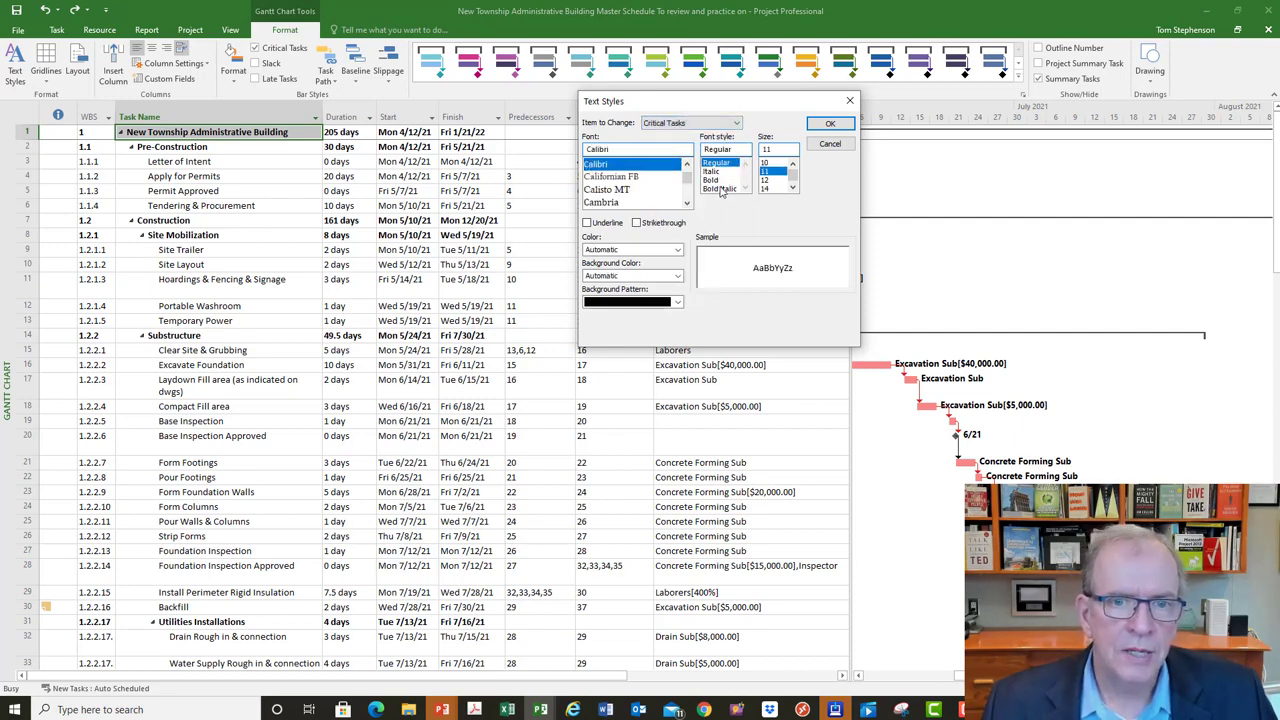
pyautogui.click(712, 180)
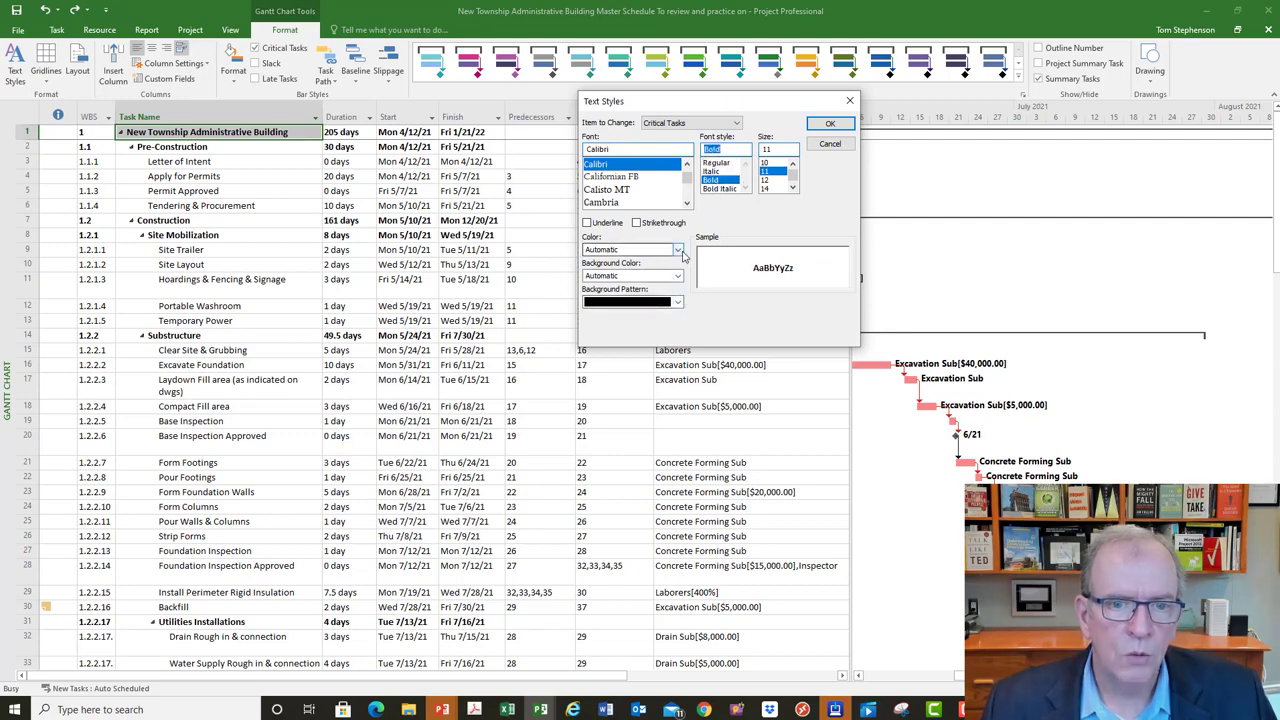
pyautogui.click(678, 251)
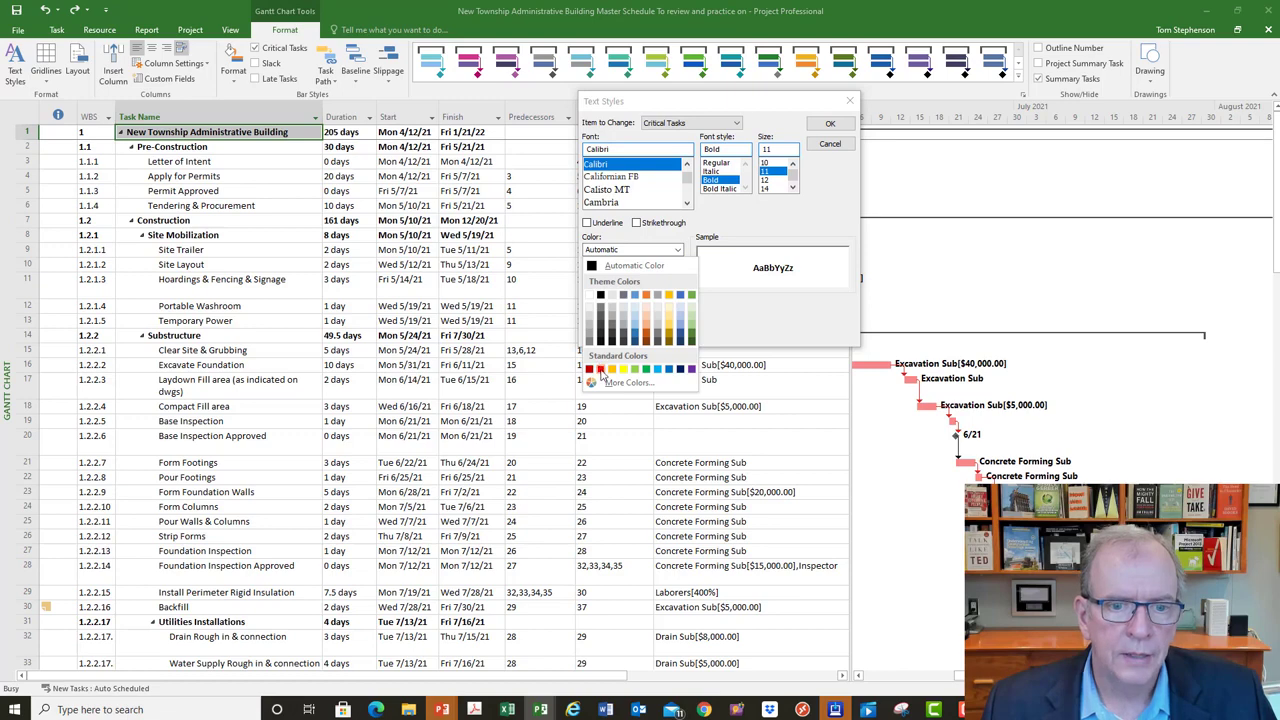
pyautogui.click(601, 370)
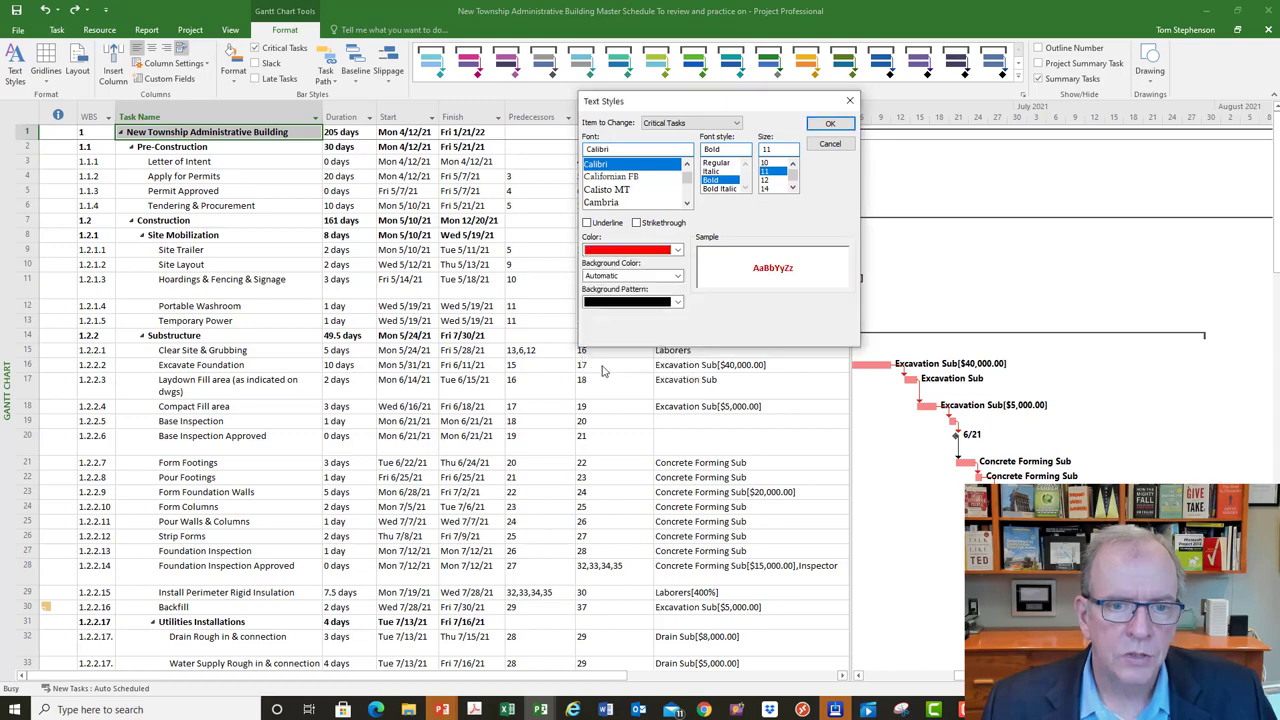
pyautogui.click(830, 123)
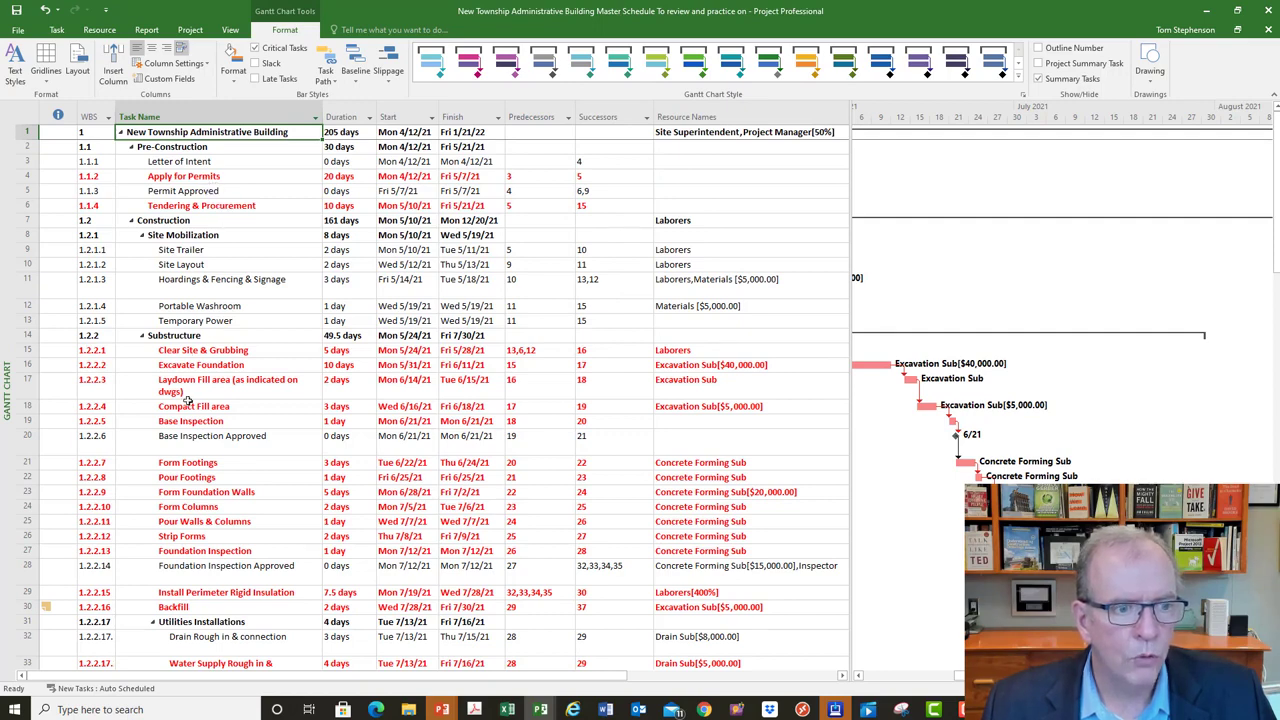
# - Look through the formatted task list and bring the Insulation inspection milestone into view on the Gantt chart to compare it with Insulate Envelope
pyautogui.scroll(-4, 238, 580)
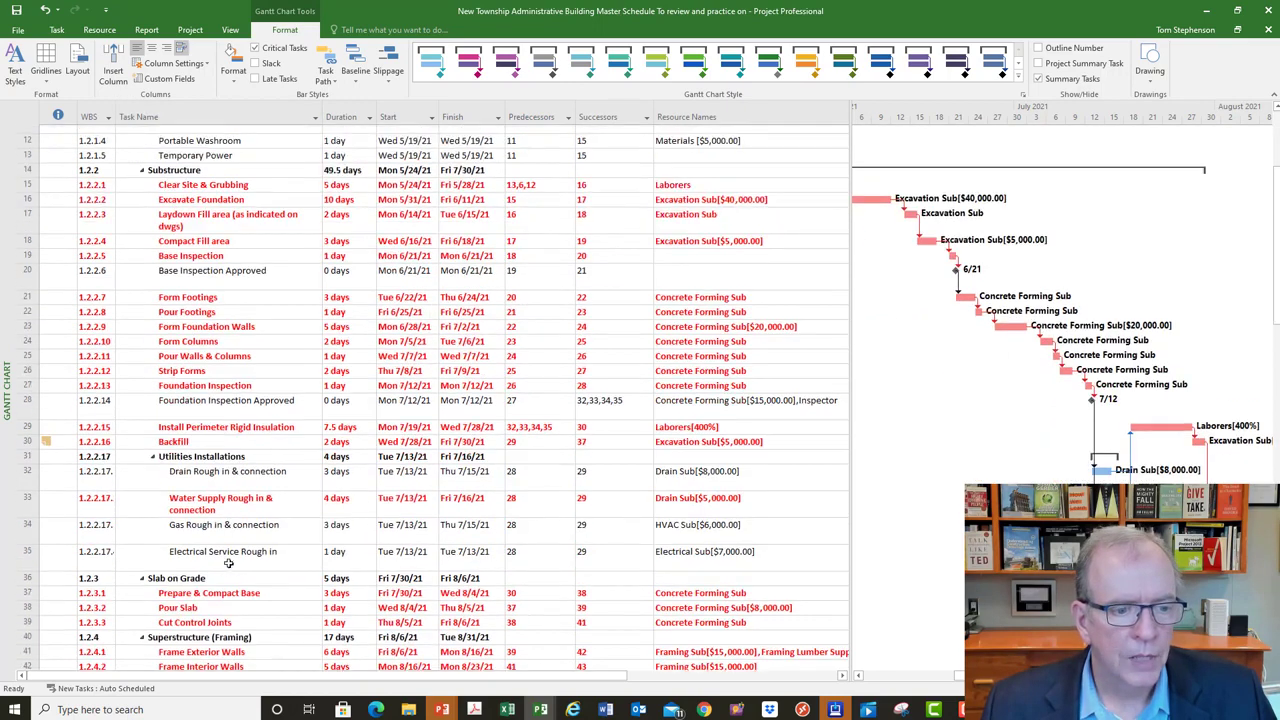
pyautogui.scroll(-11, 202, 508)
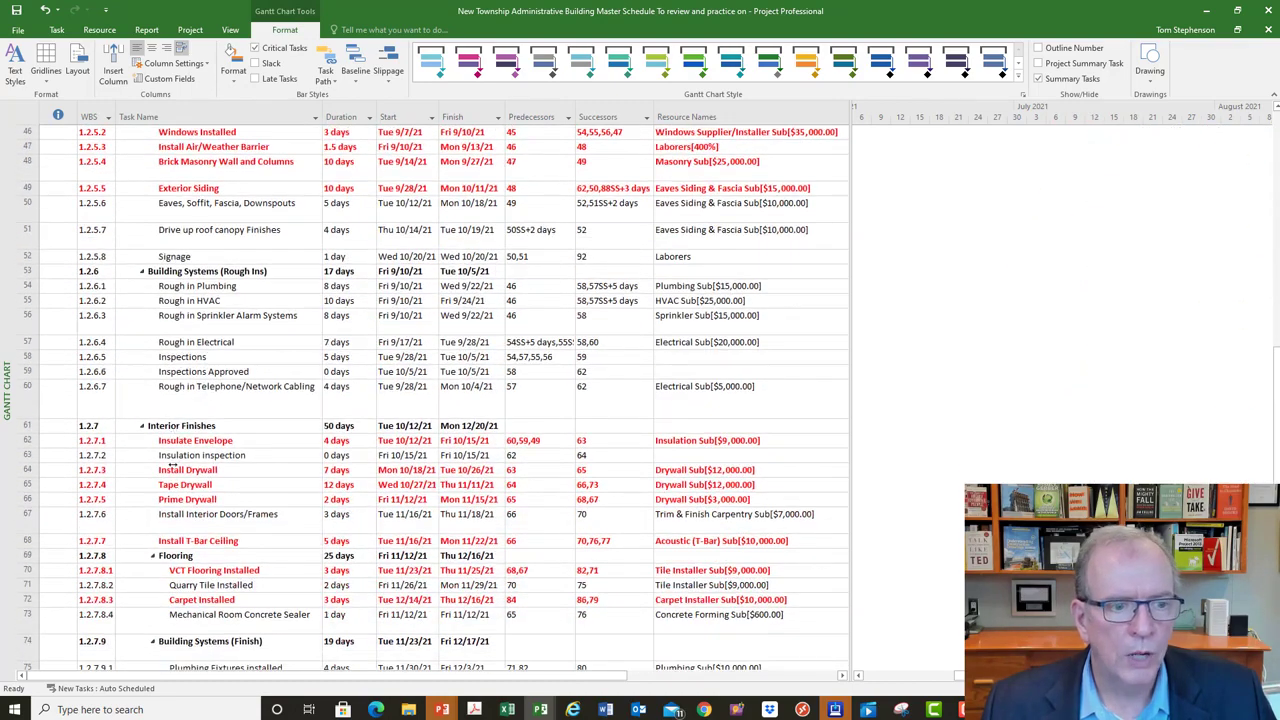
pyautogui.click(196, 457)
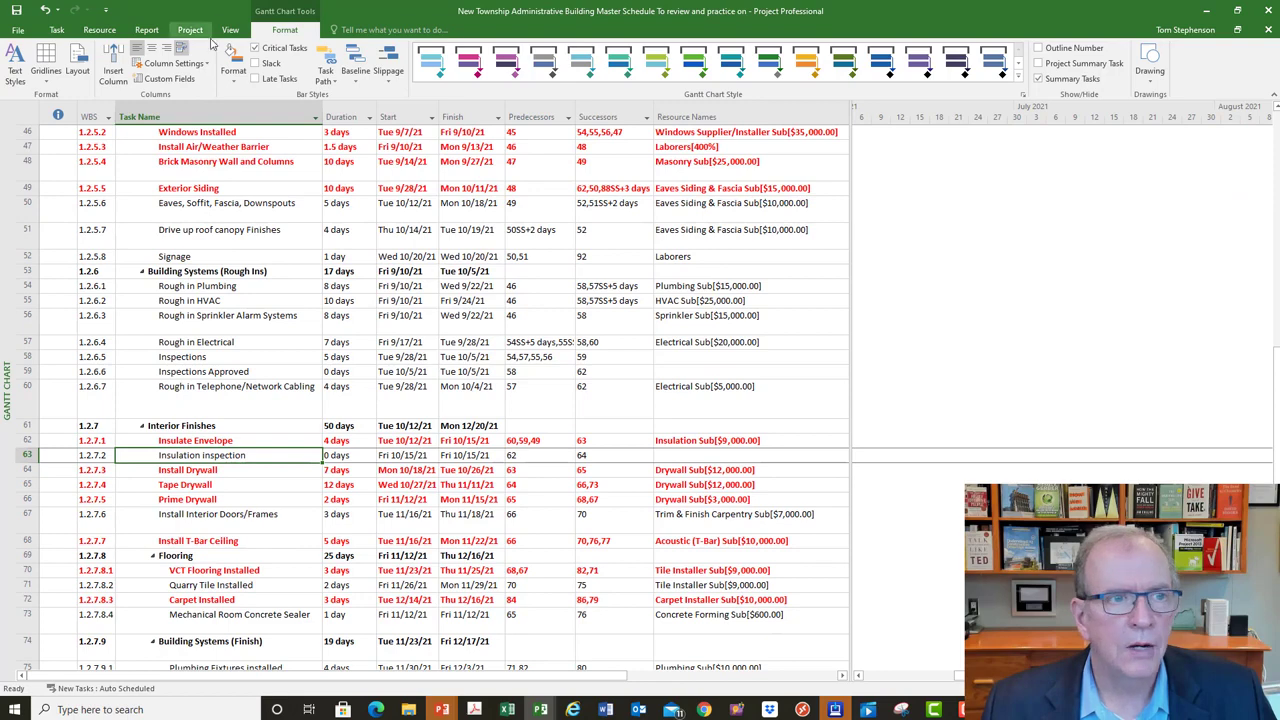
pyautogui.click(57, 30)
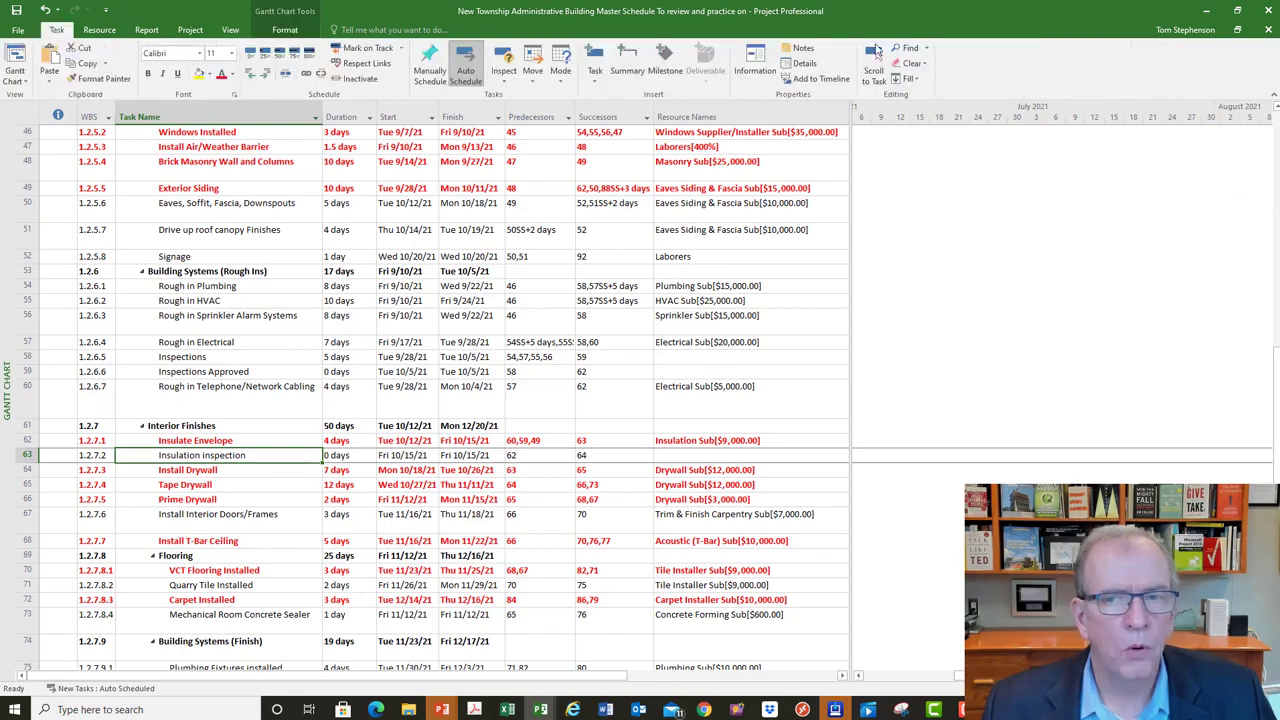
pyautogui.click(873, 70)
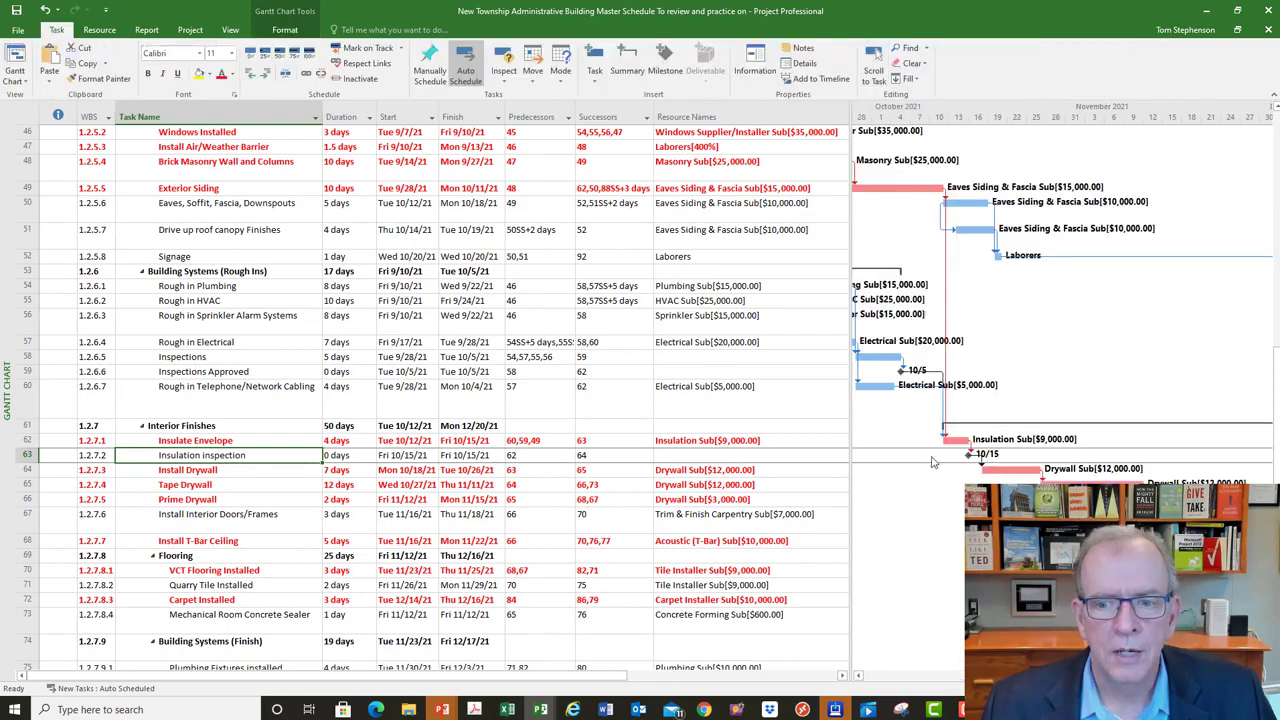
pyautogui.click(27, 441)
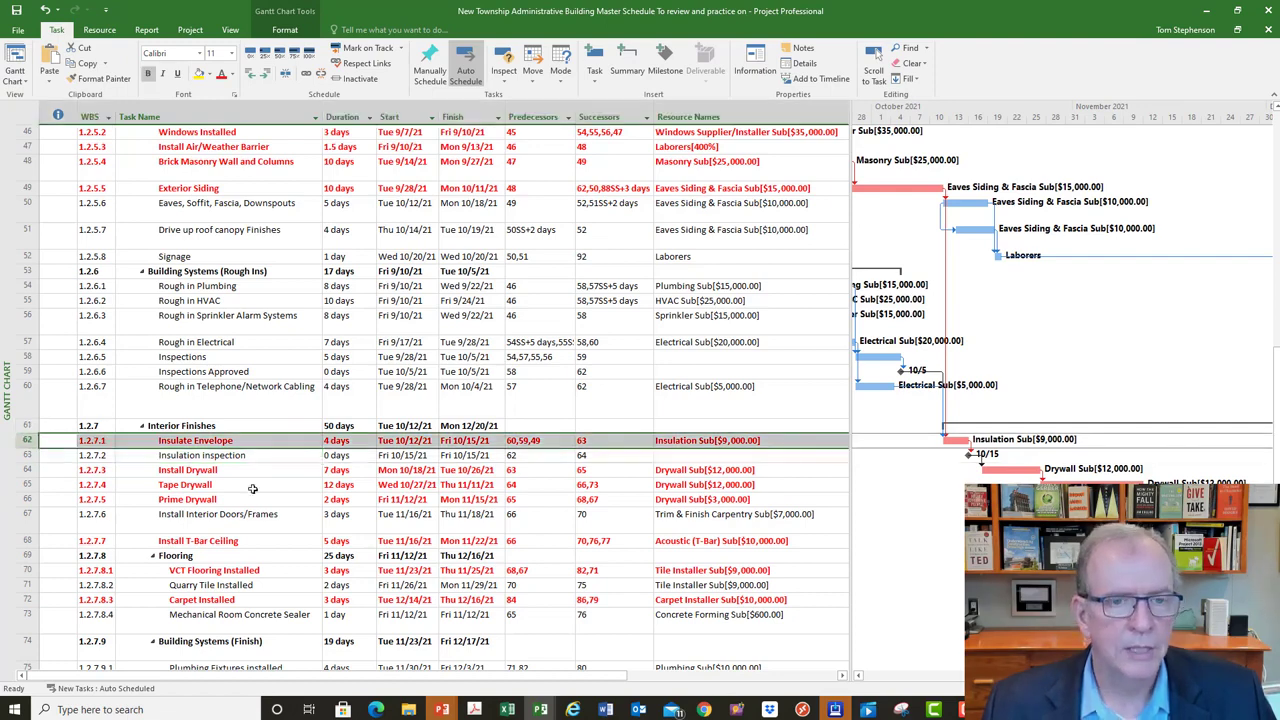
pyautogui.scroll(6, 219, 440)
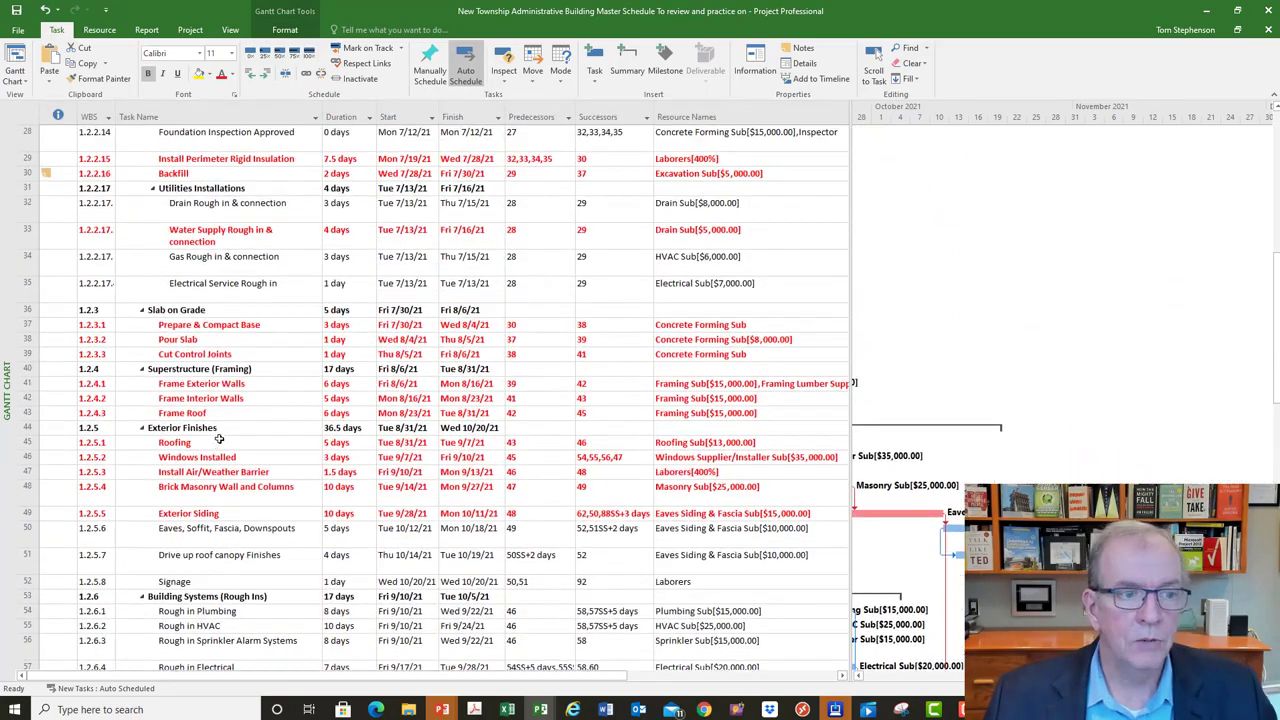
pyautogui.scroll(3, 219, 440)
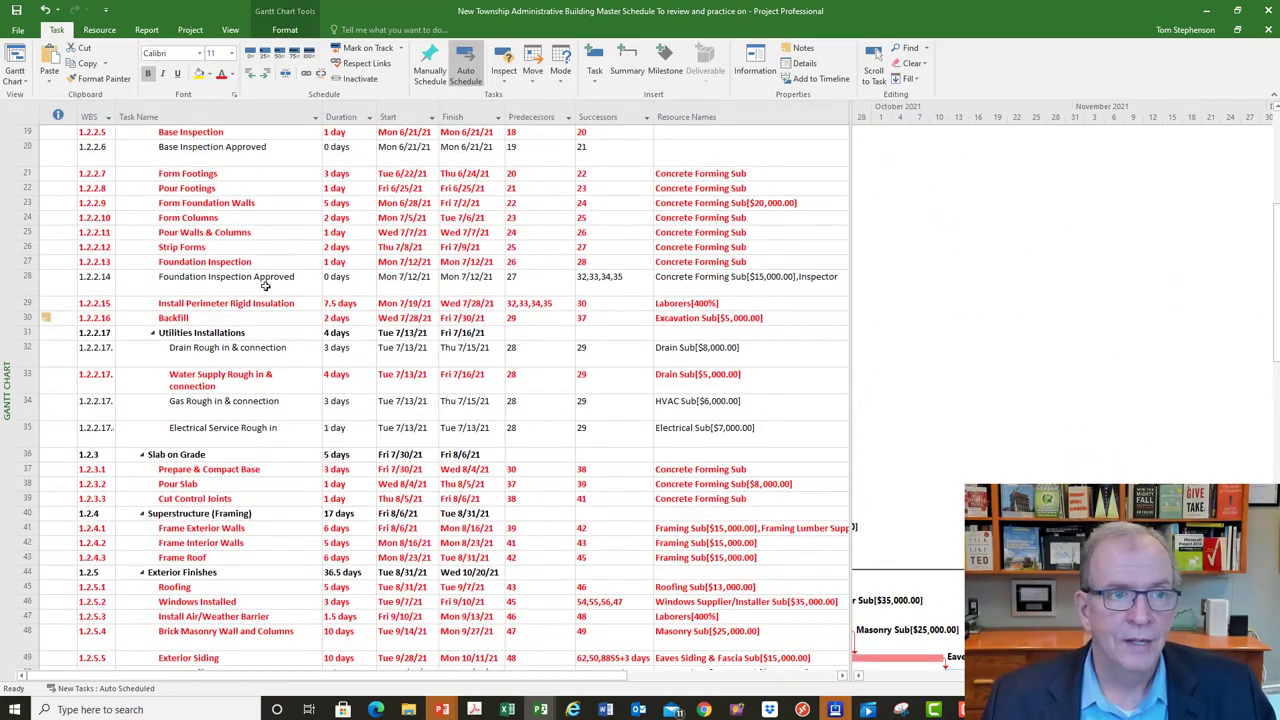
# - Filter the task list to critical tasks and check the duration of the Base Inspection Approved milestone
pyautogui.click(230, 30)
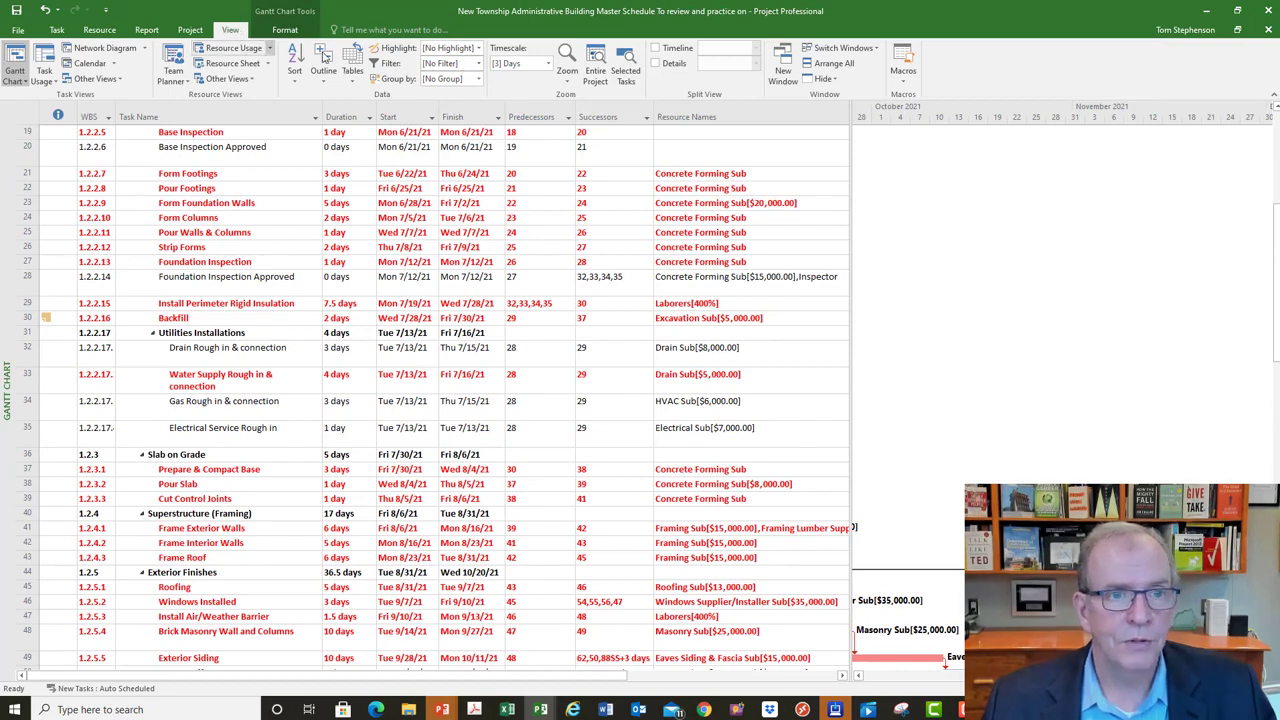
pyautogui.click(478, 63)
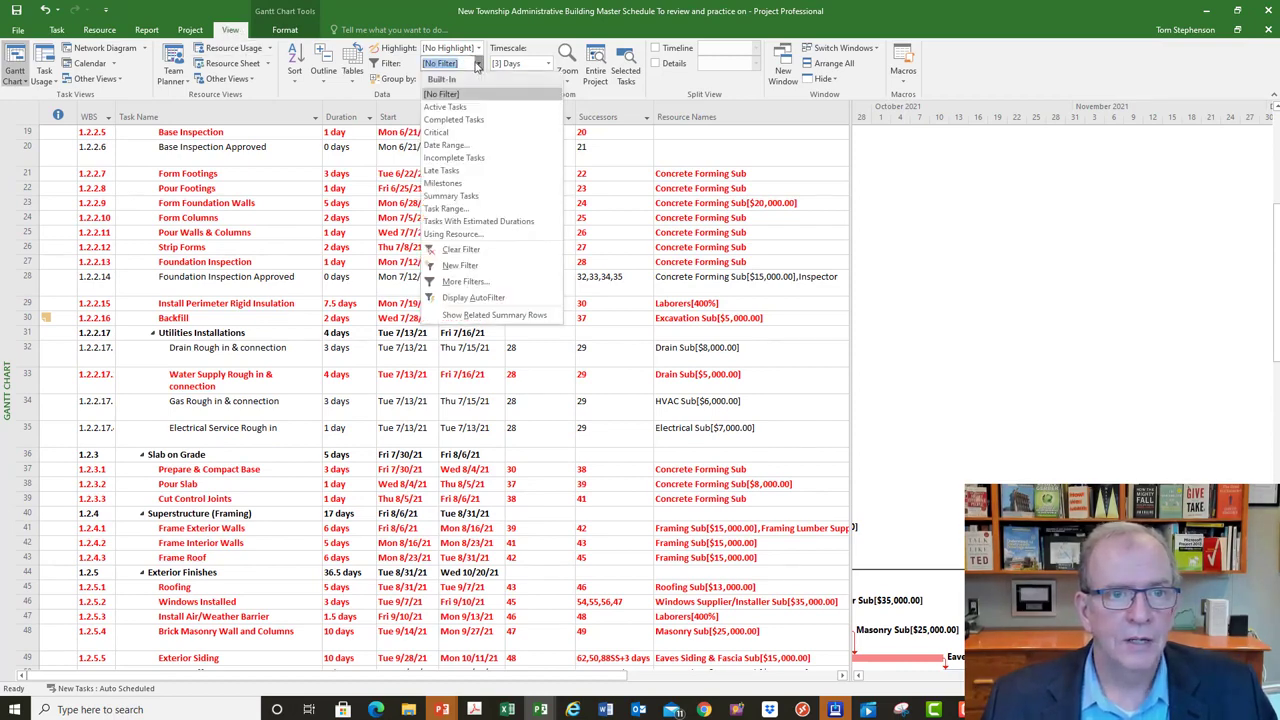
pyautogui.click(457, 134)
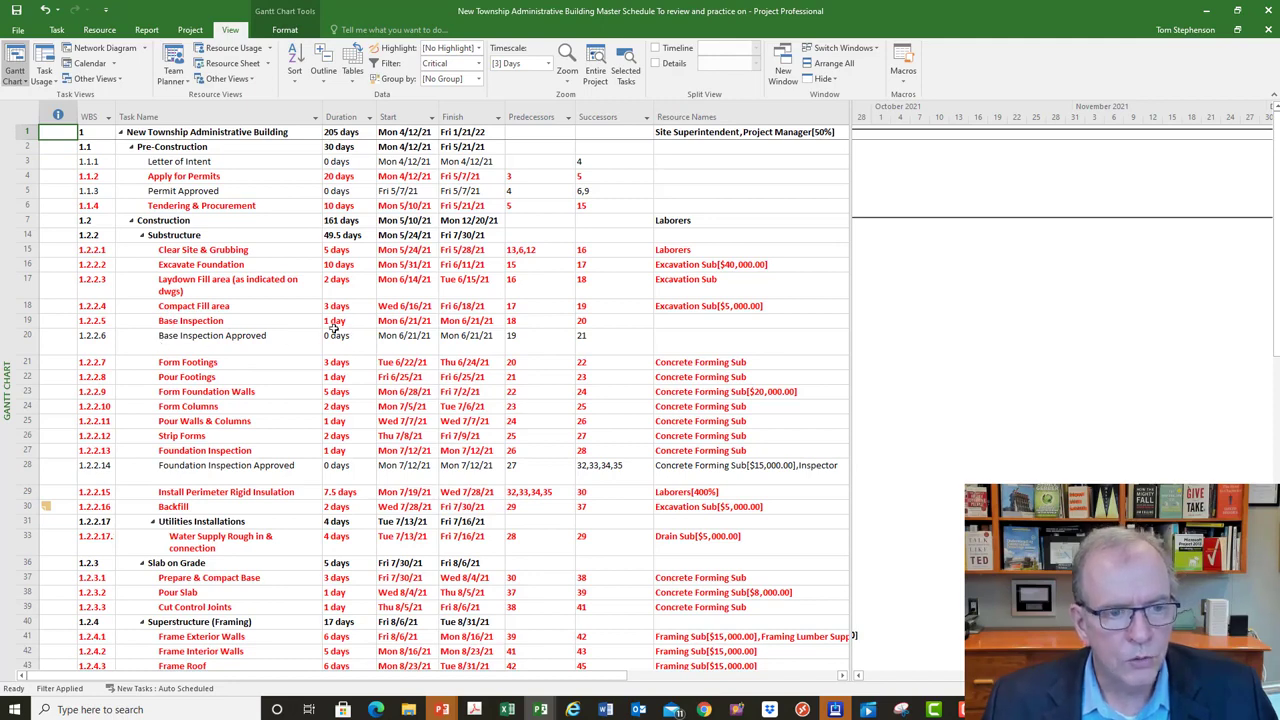
pyautogui.click(199, 338)
pyautogui.click(341, 335)
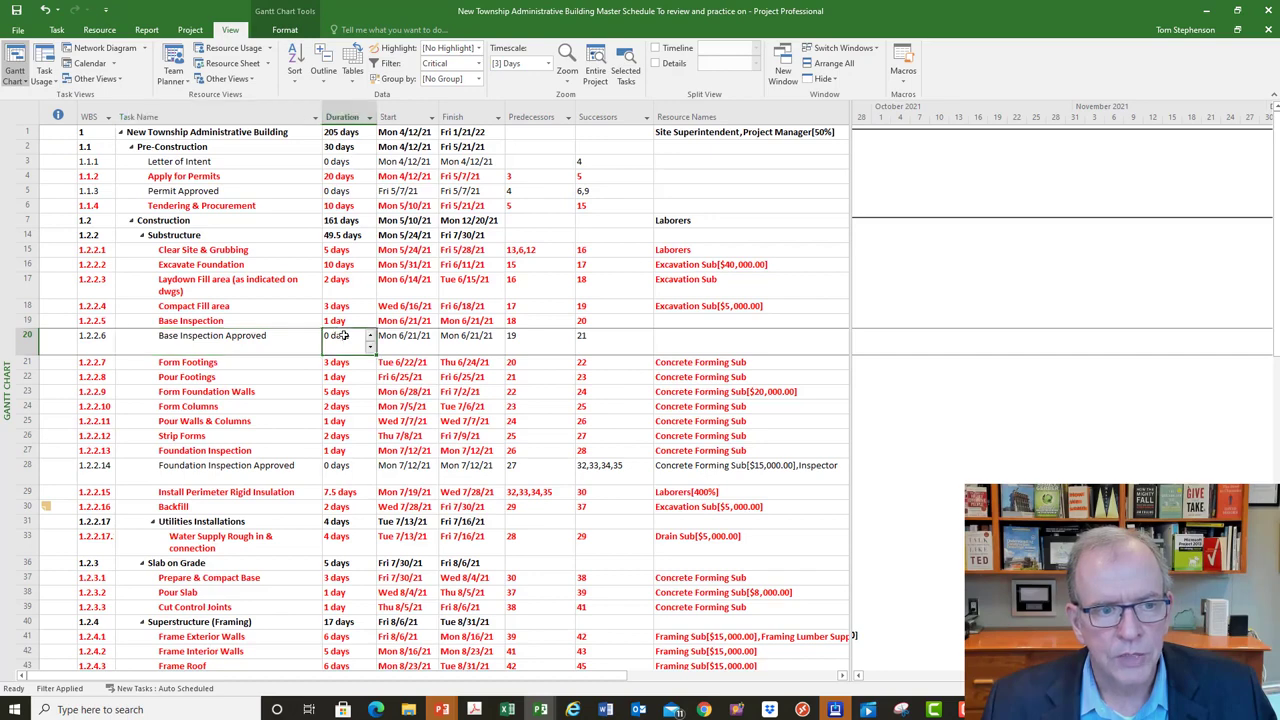
pyautogui.click(209, 335)
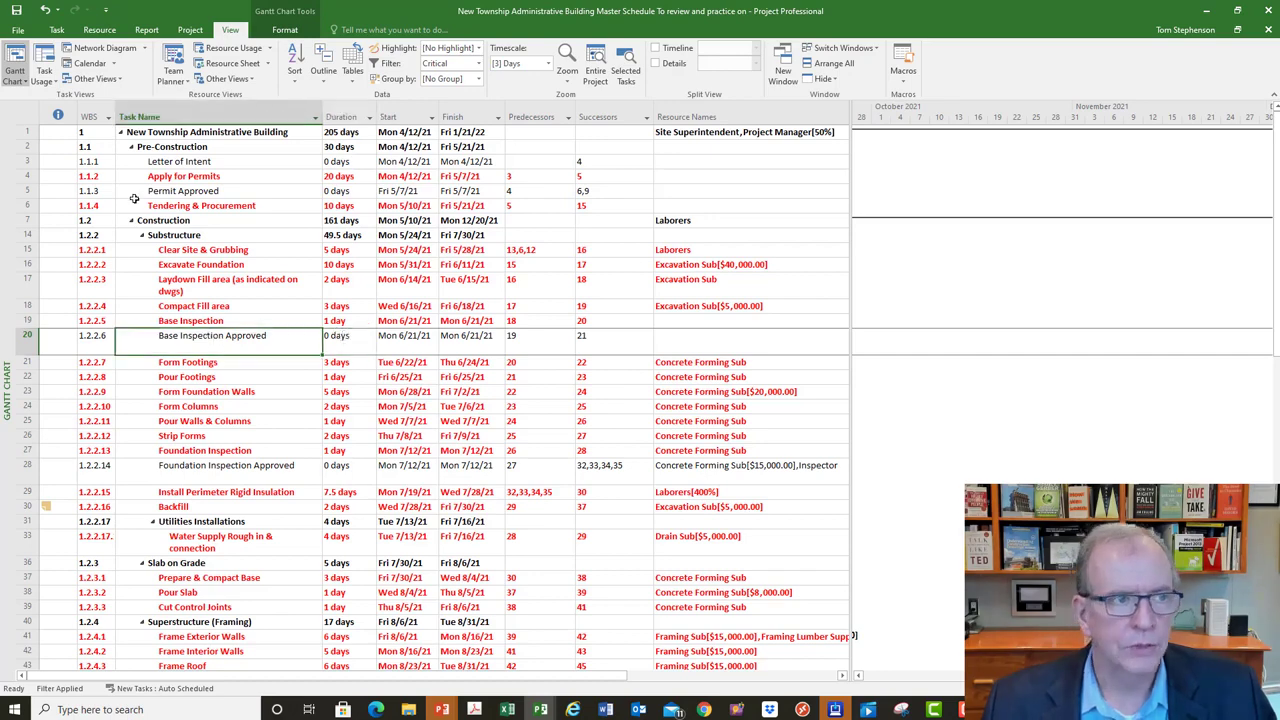
# - Reset the text style of all schedule items to regular with the automatic color
pyautogui.click(283, 31)
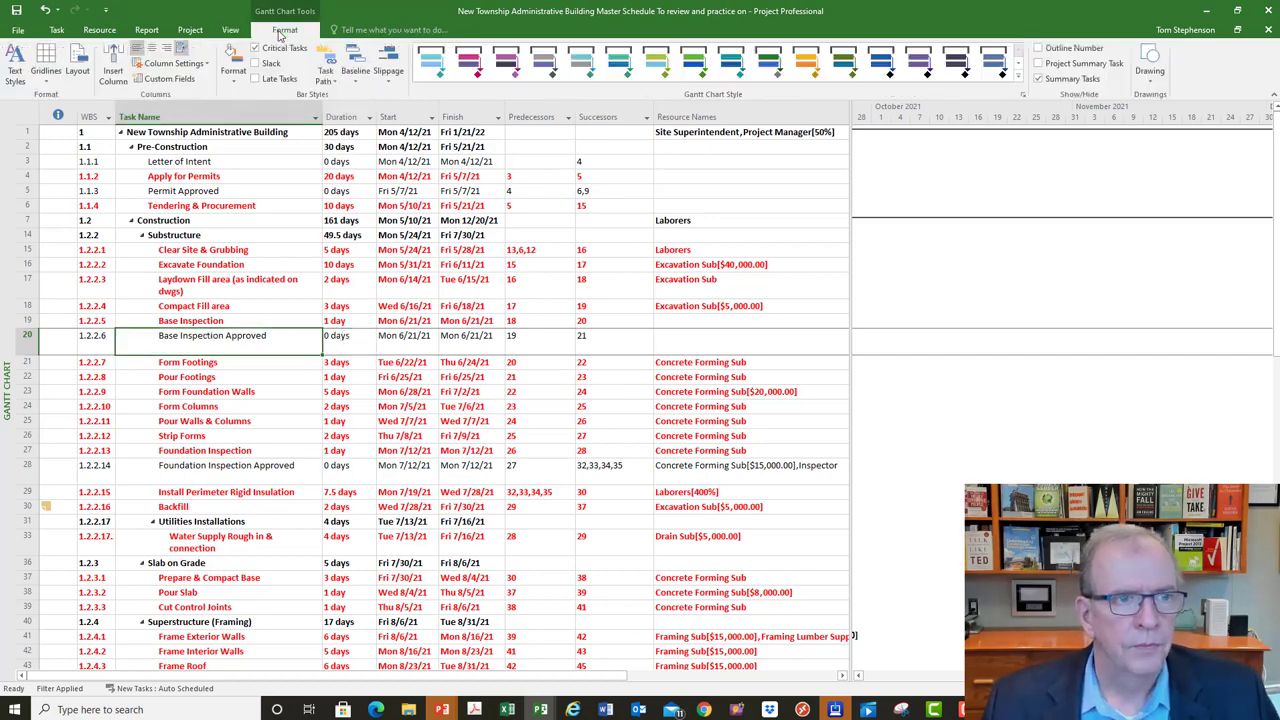
pyautogui.click(18, 60)
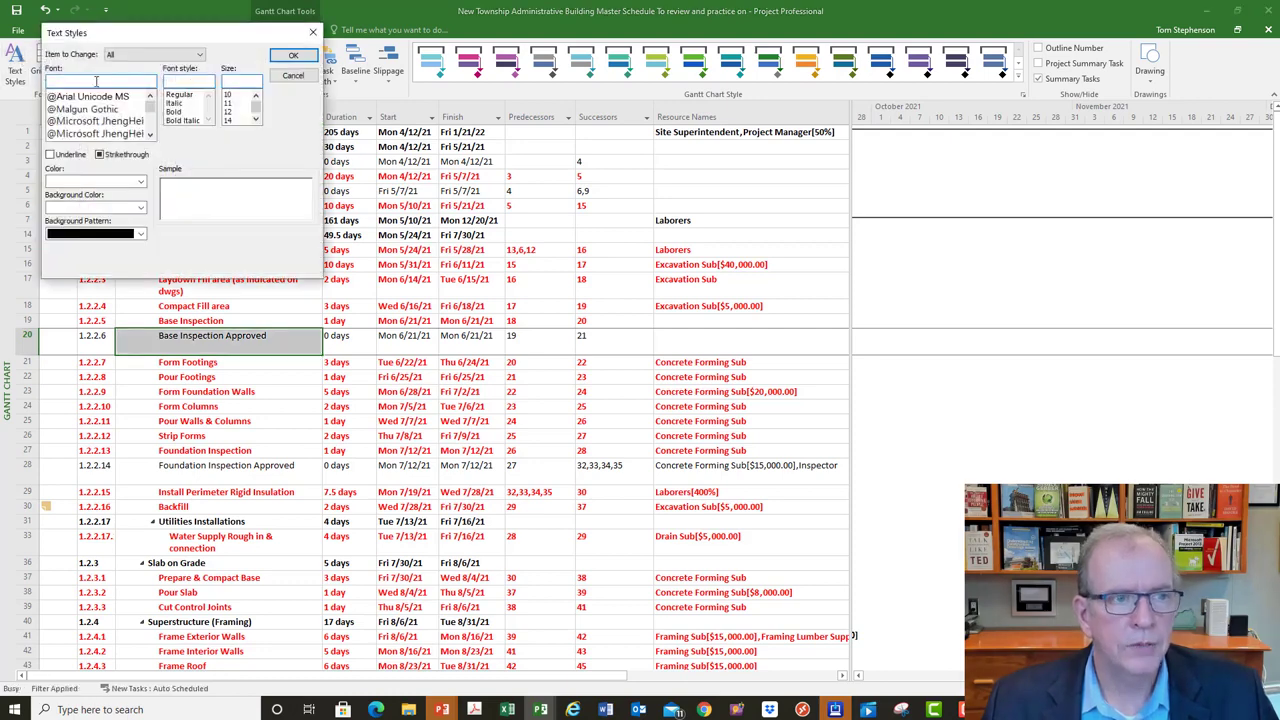
pyautogui.click(201, 55)
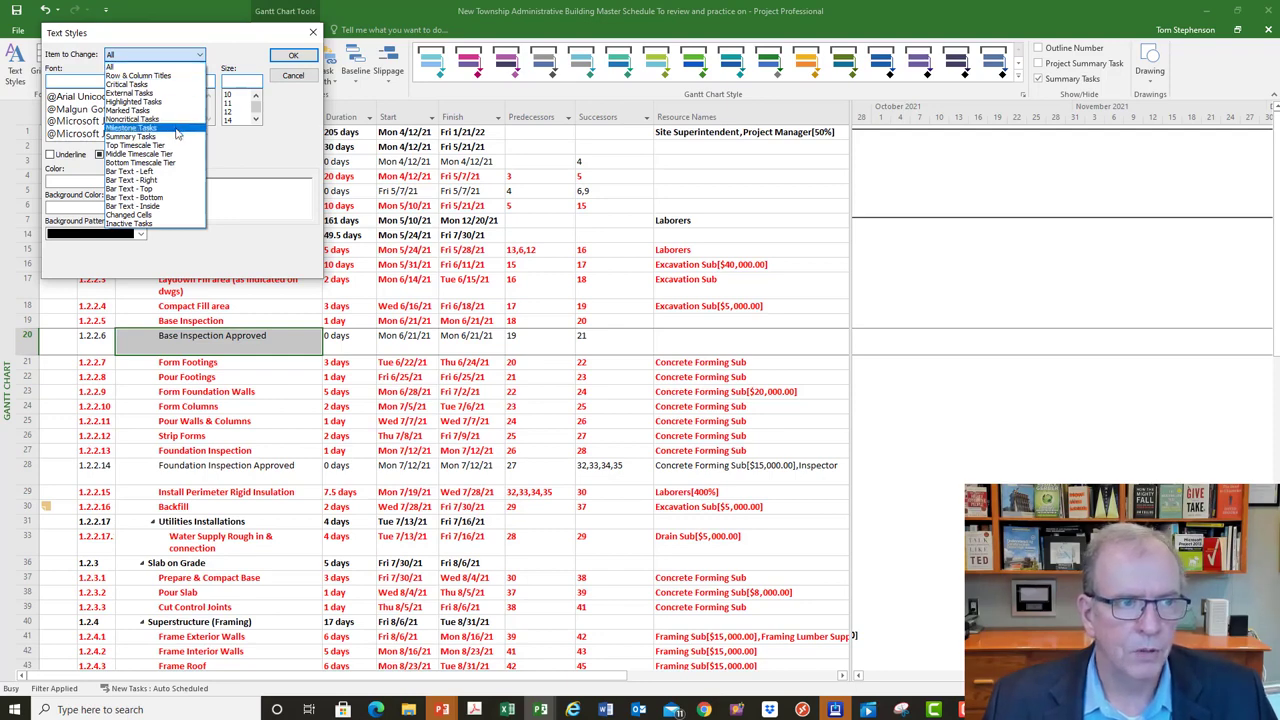
pyautogui.click(166, 68)
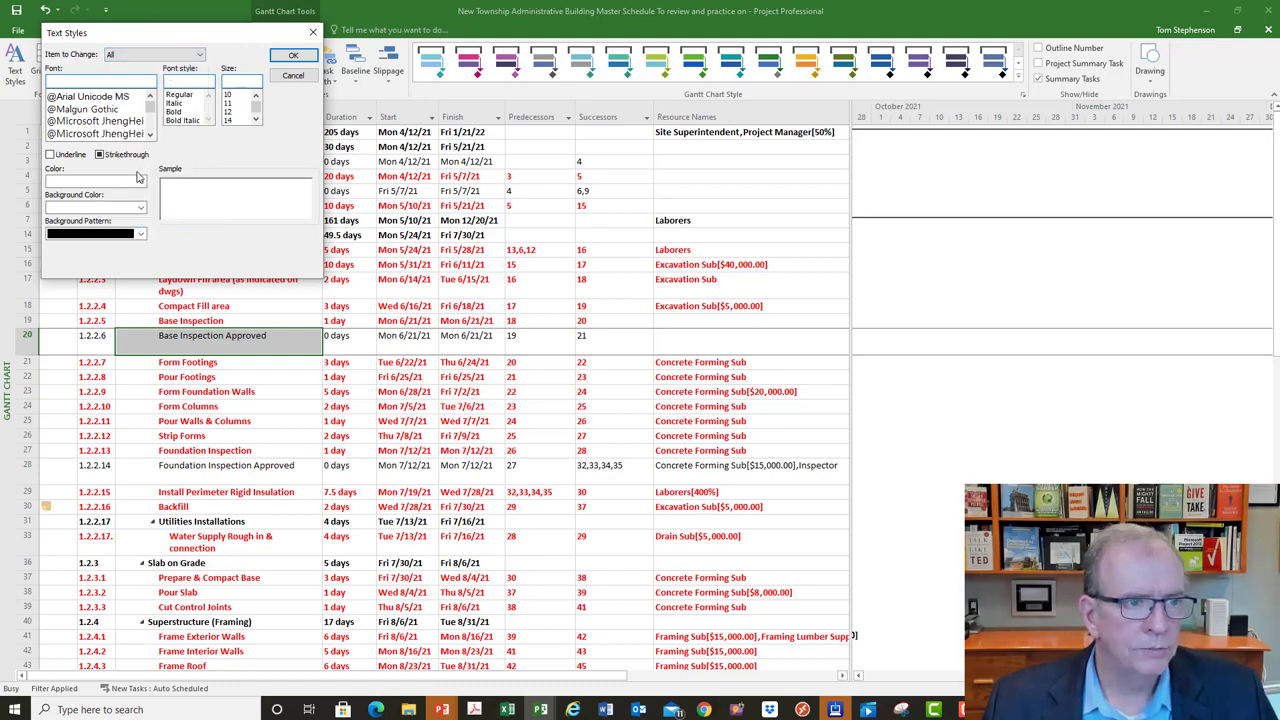
pyautogui.click(179, 94)
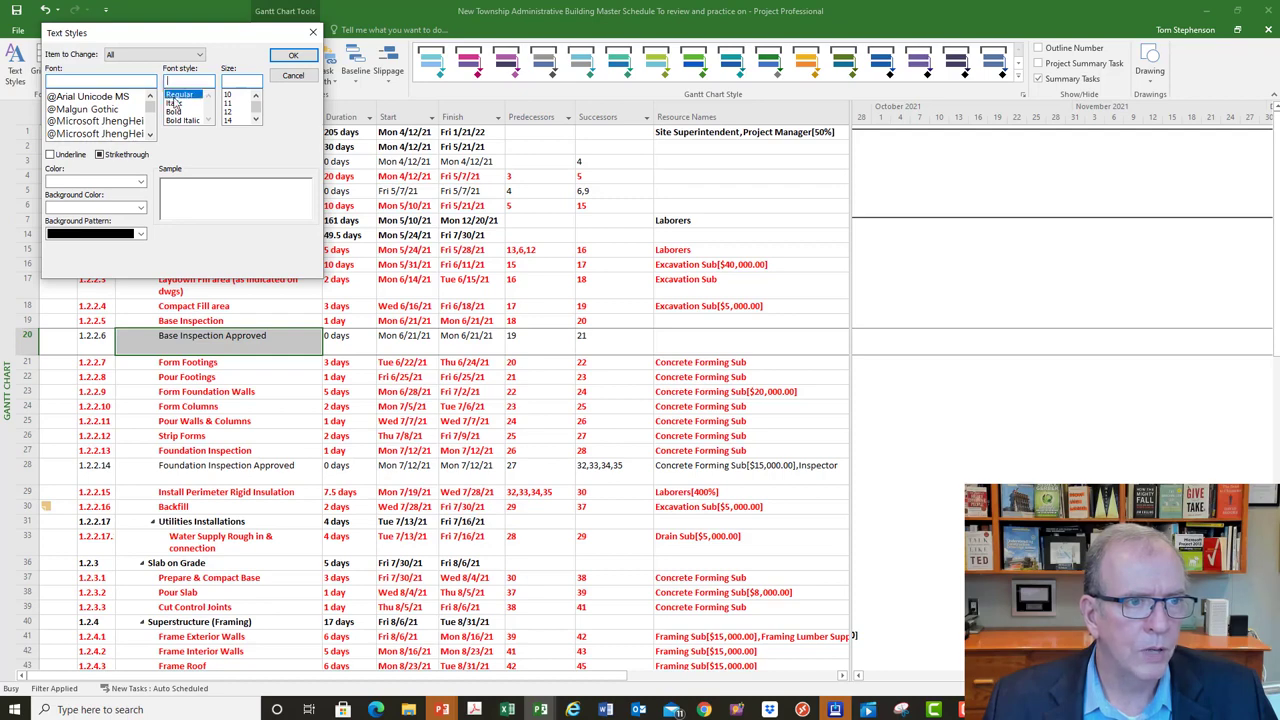
pyautogui.click(139, 183)
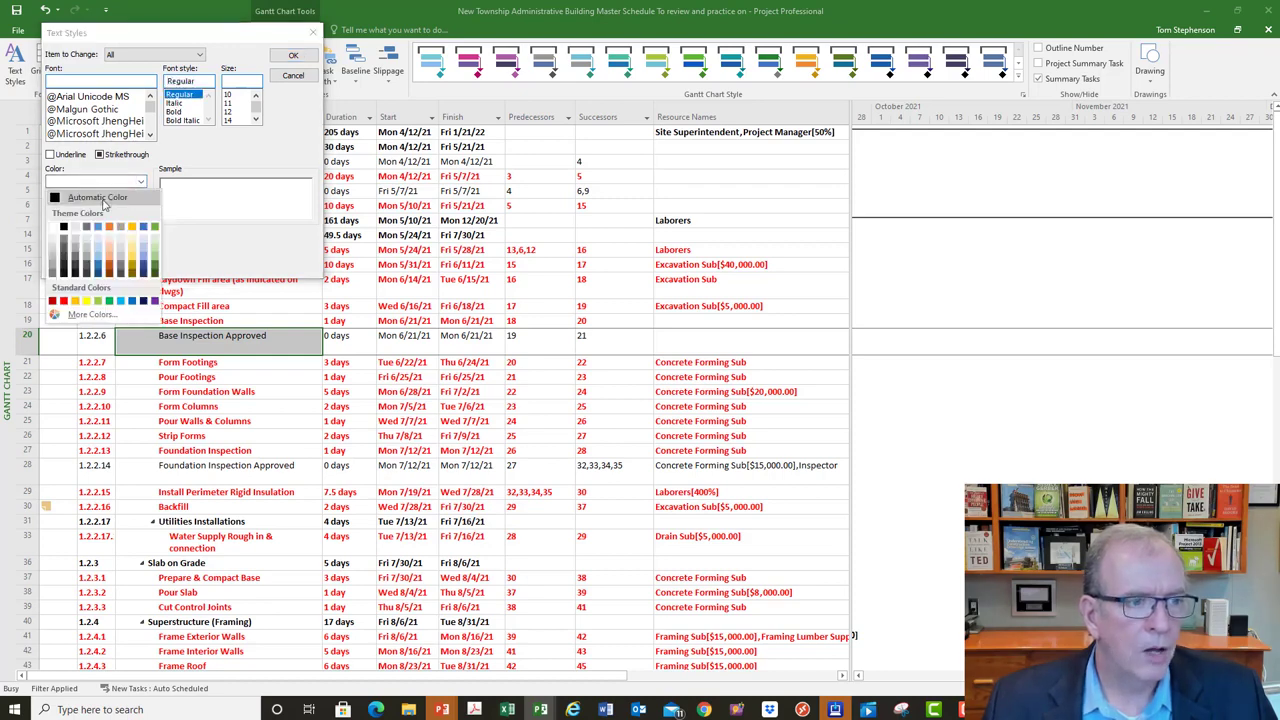
pyautogui.click(100, 198)
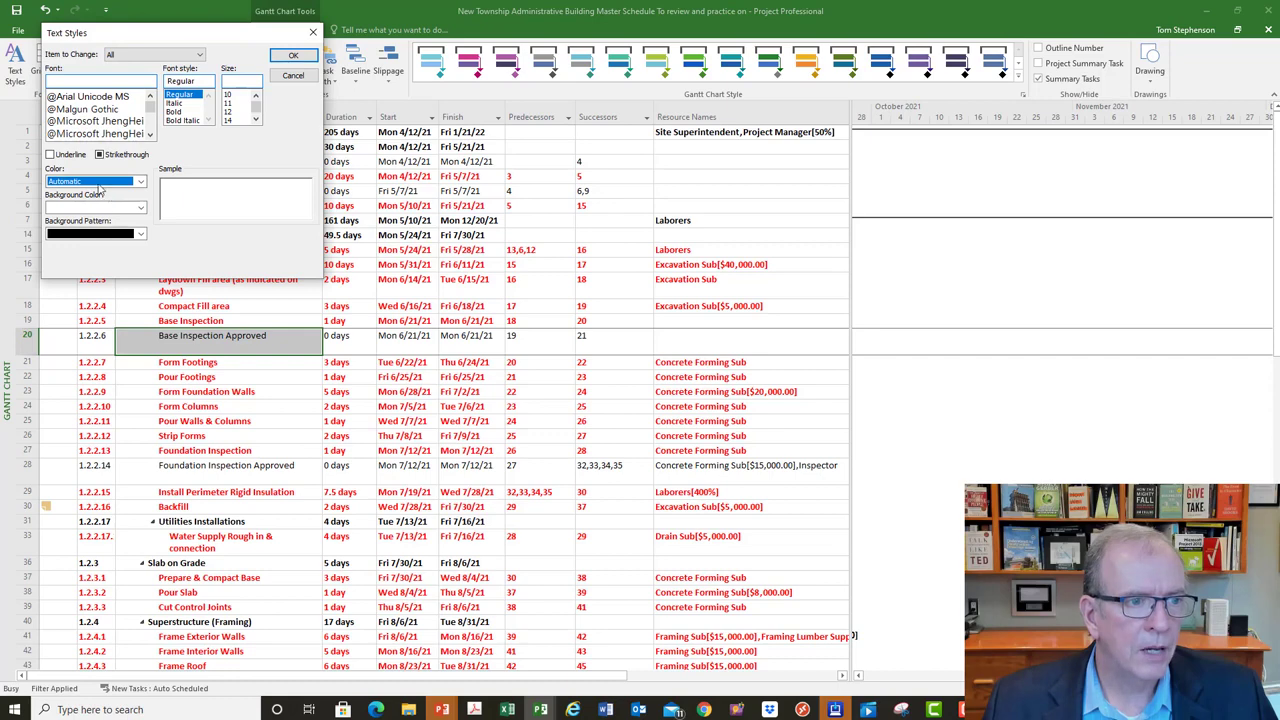
pyautogui.click(291, 56)
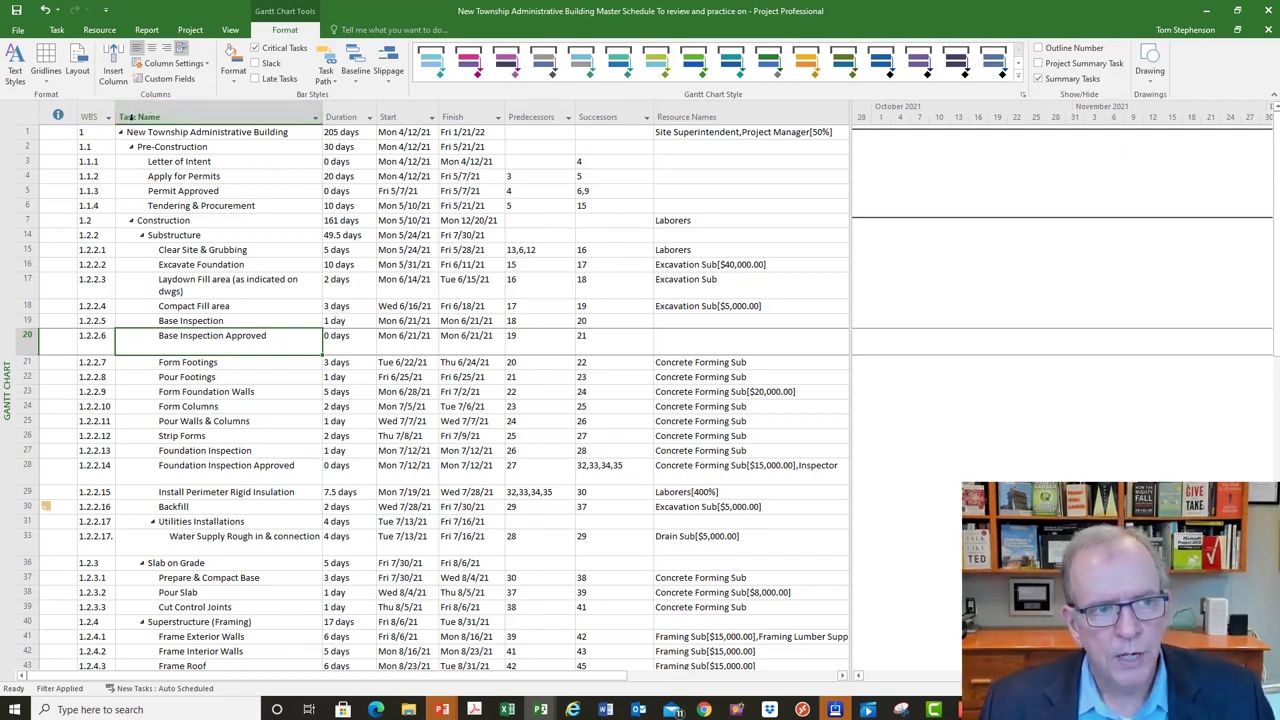
# - Format the text style of summary tasks as bold
pyautogui.click(15, 66)
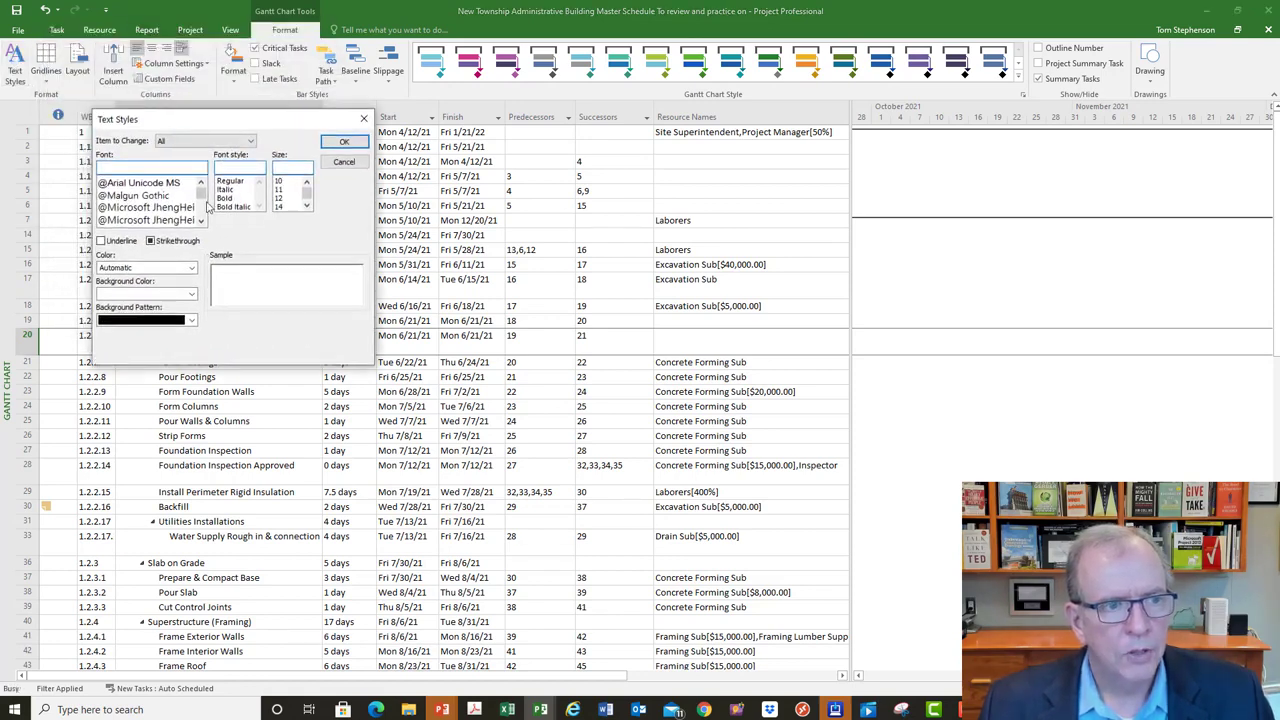
pyautogui.click(246, 137)
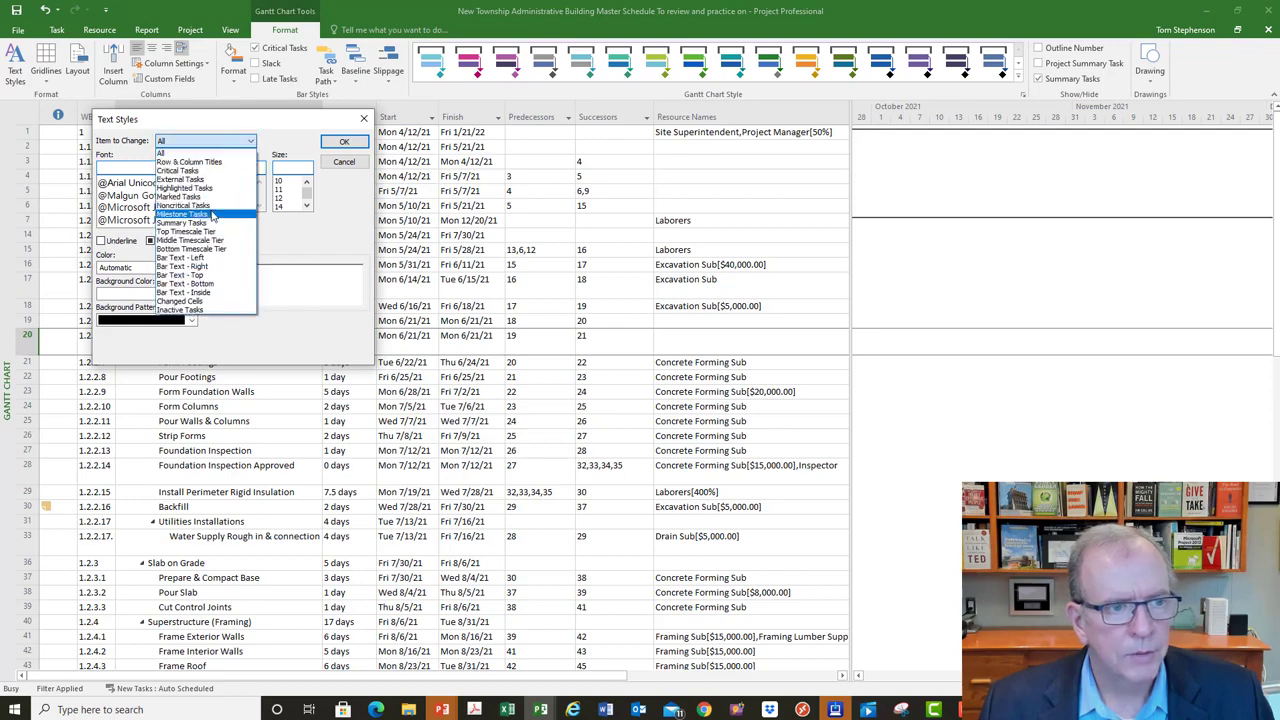
pyautogui.click(211, 222)
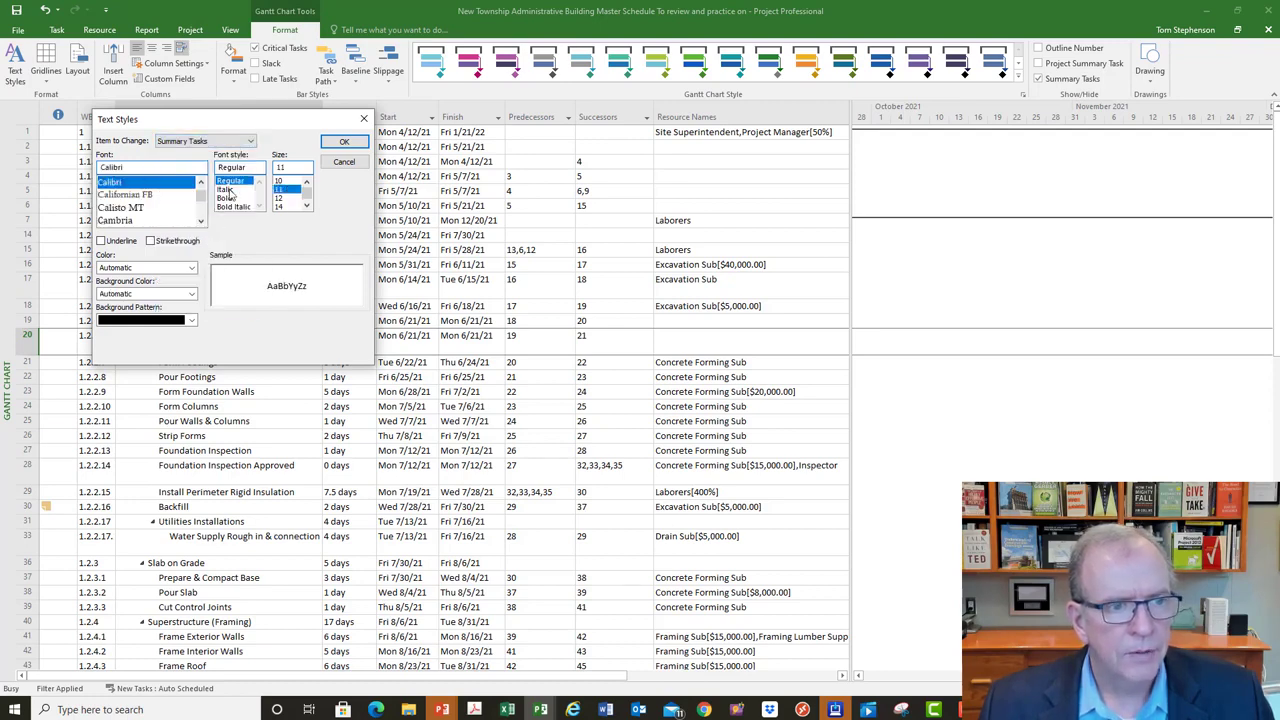
pyautogui.click(226, 197)
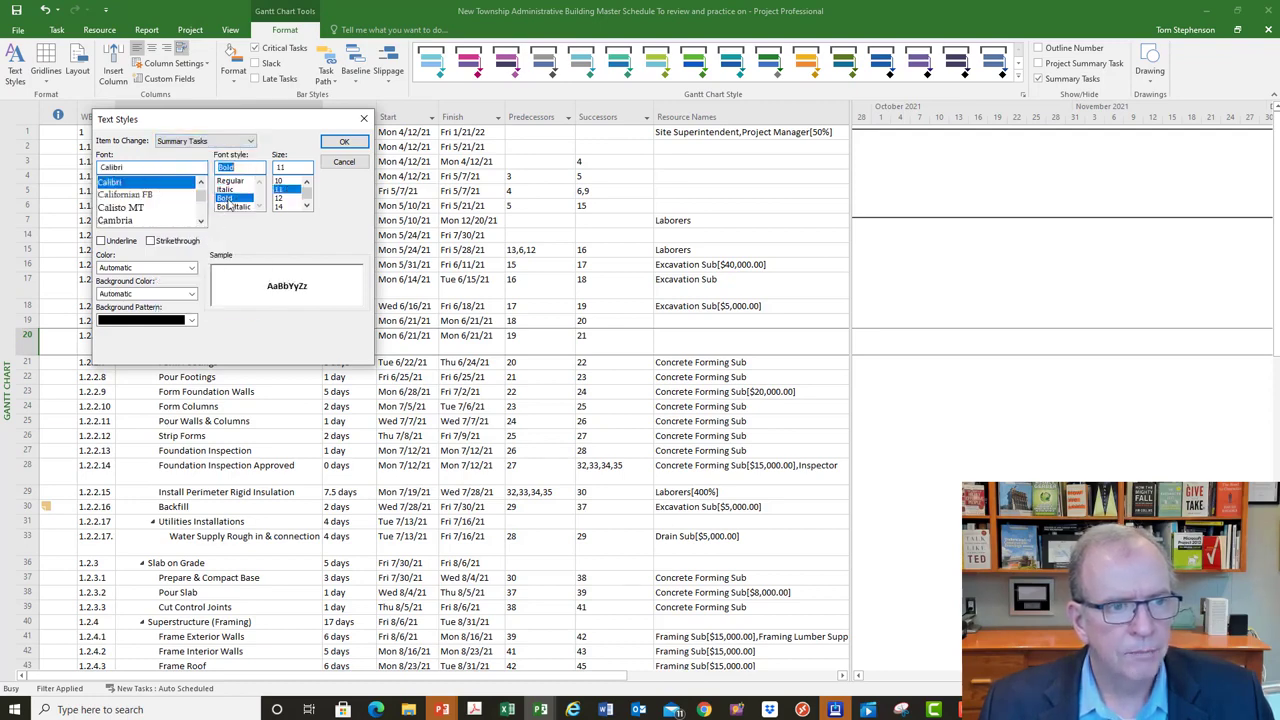
pyautogui.click(340, 144)
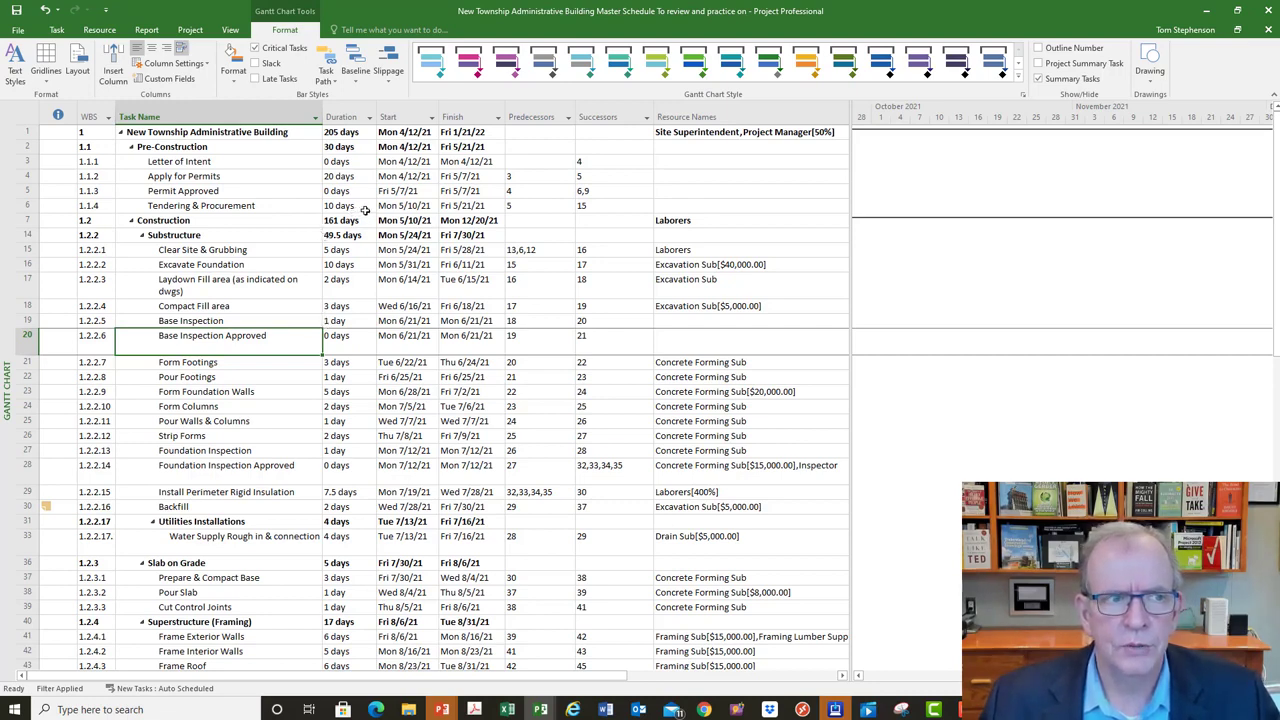
# - Switch the schedule to the Calendar view and look through the tasks from June into September 2021
pyautogui.rightClick(5, 166)
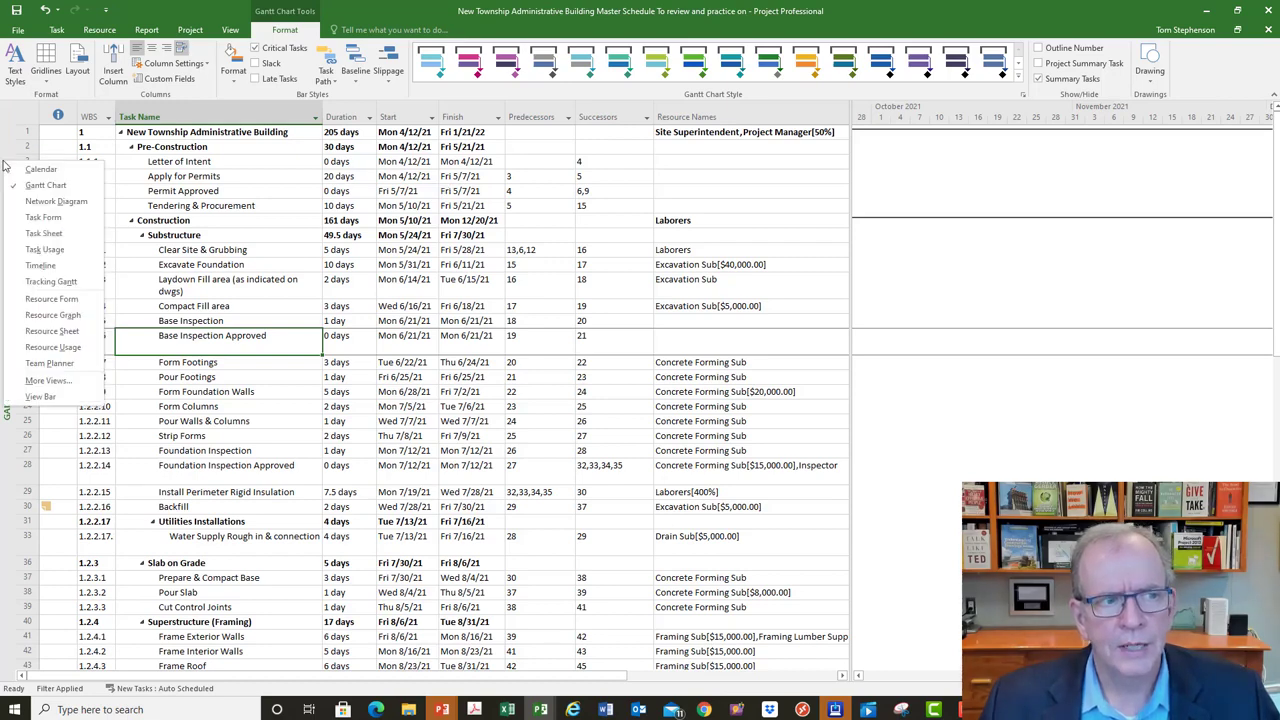
pyautogui.click(40, 170)
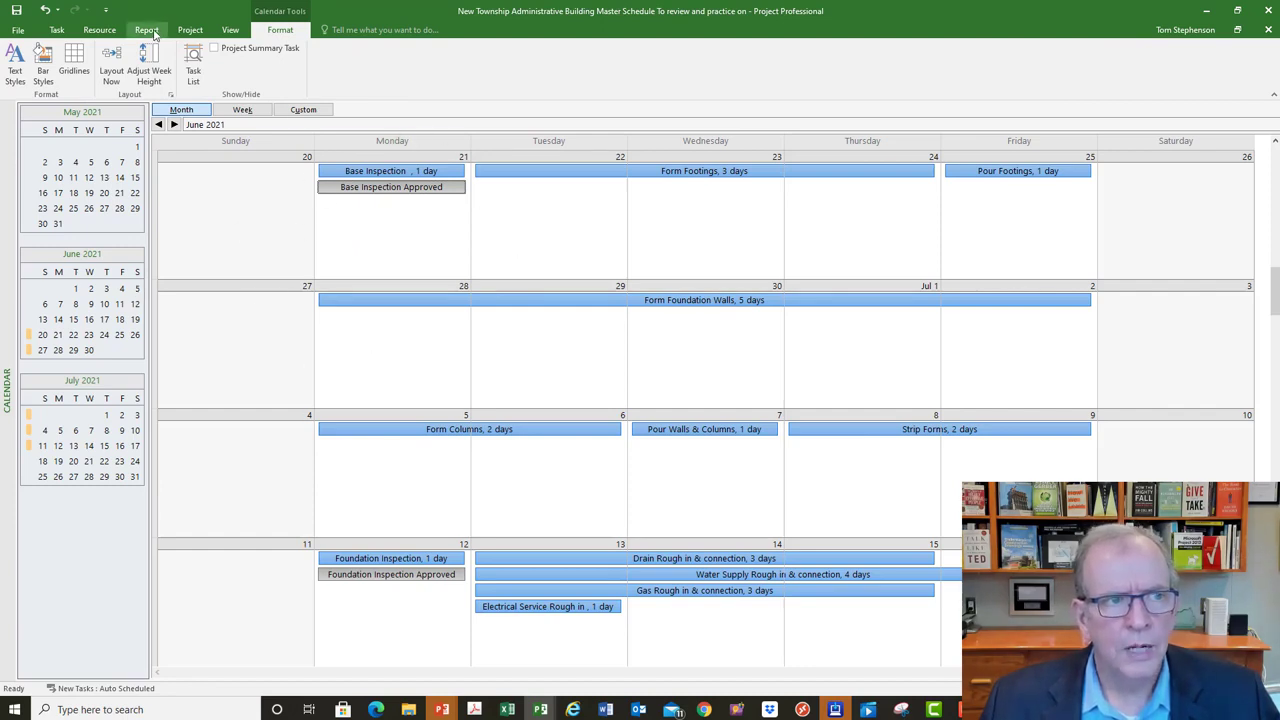
pyautogui.click(229, 30)
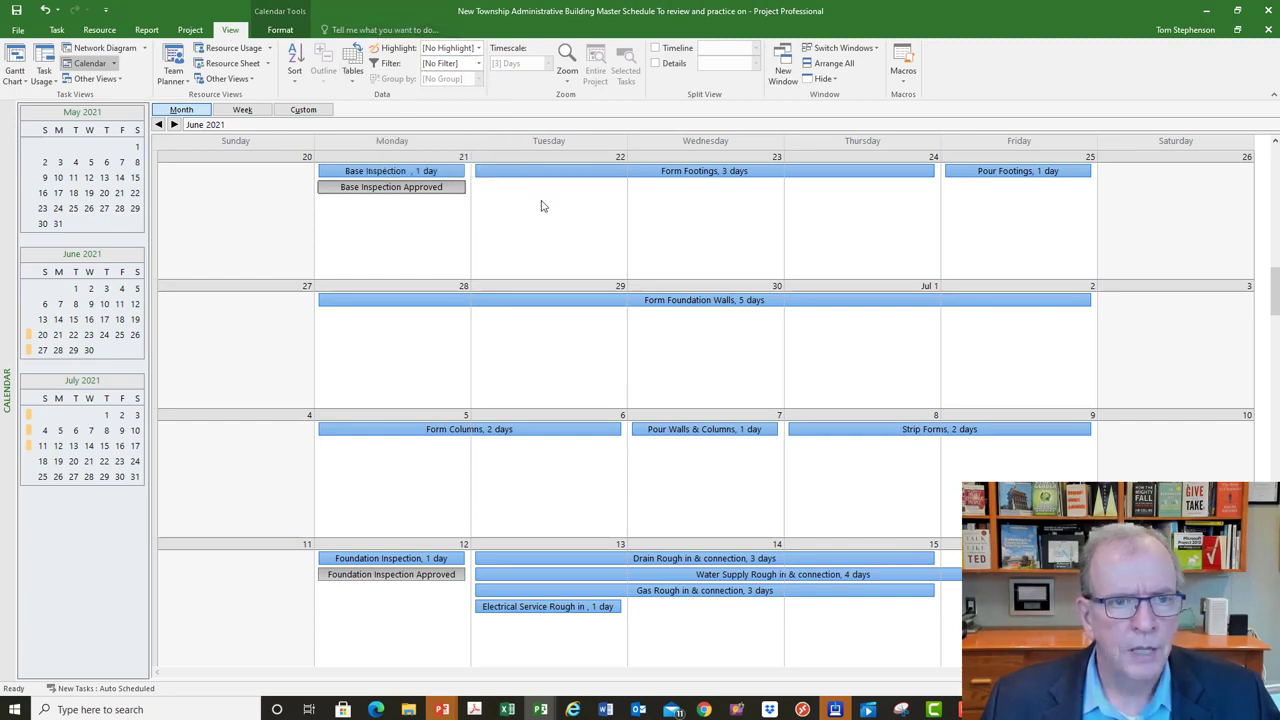
pyautogui.scroll(-6, 541, 206)
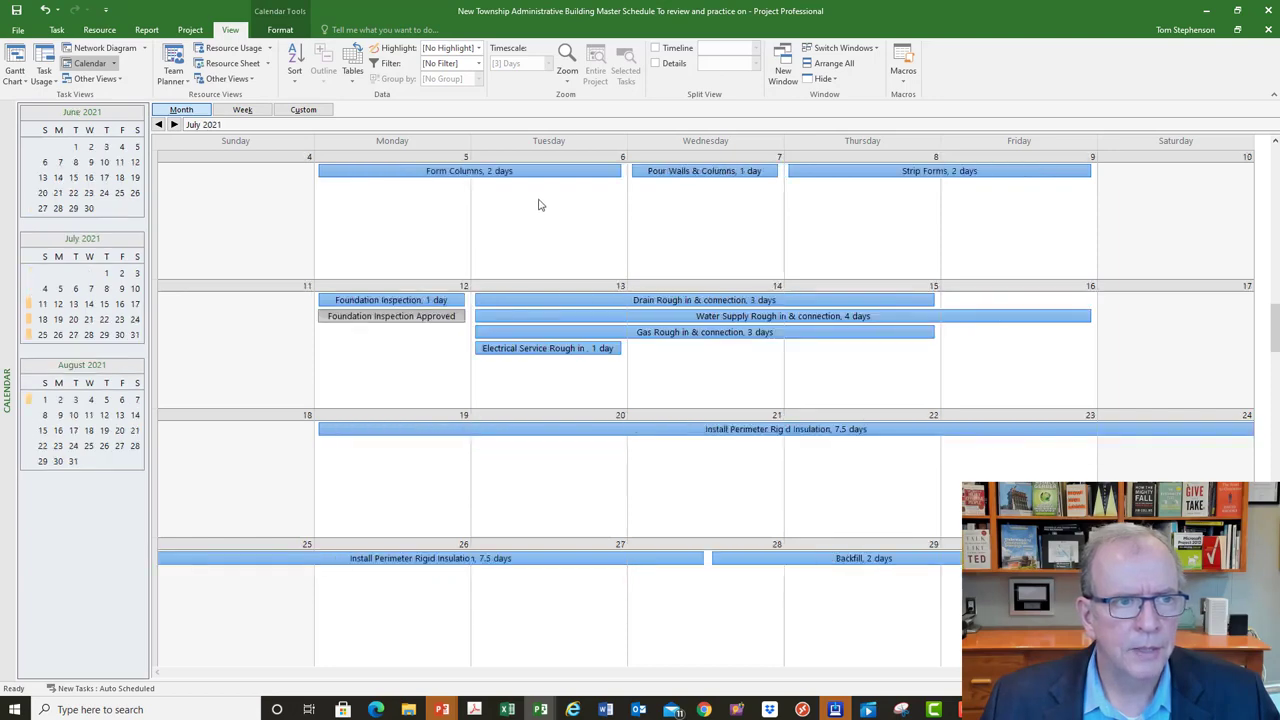
pyautogui.scroll(-4, 532, 203)
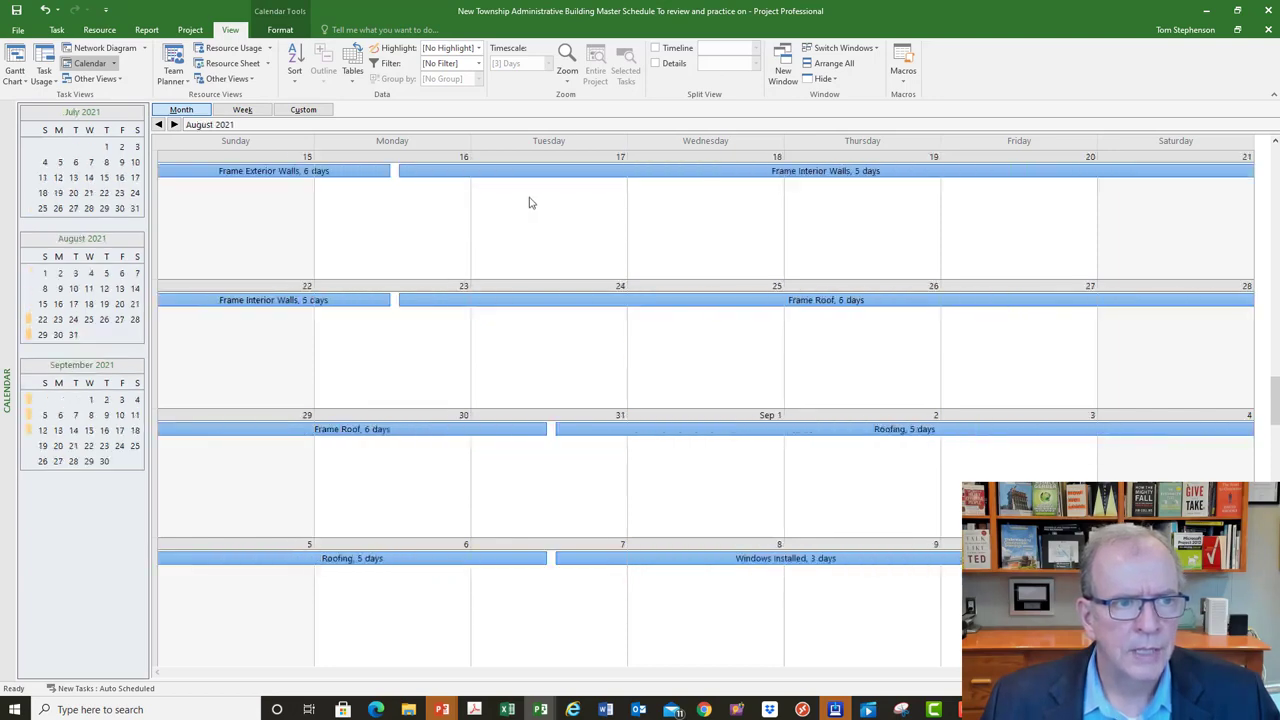
pyautogui.scroll(-1, 530, 203)
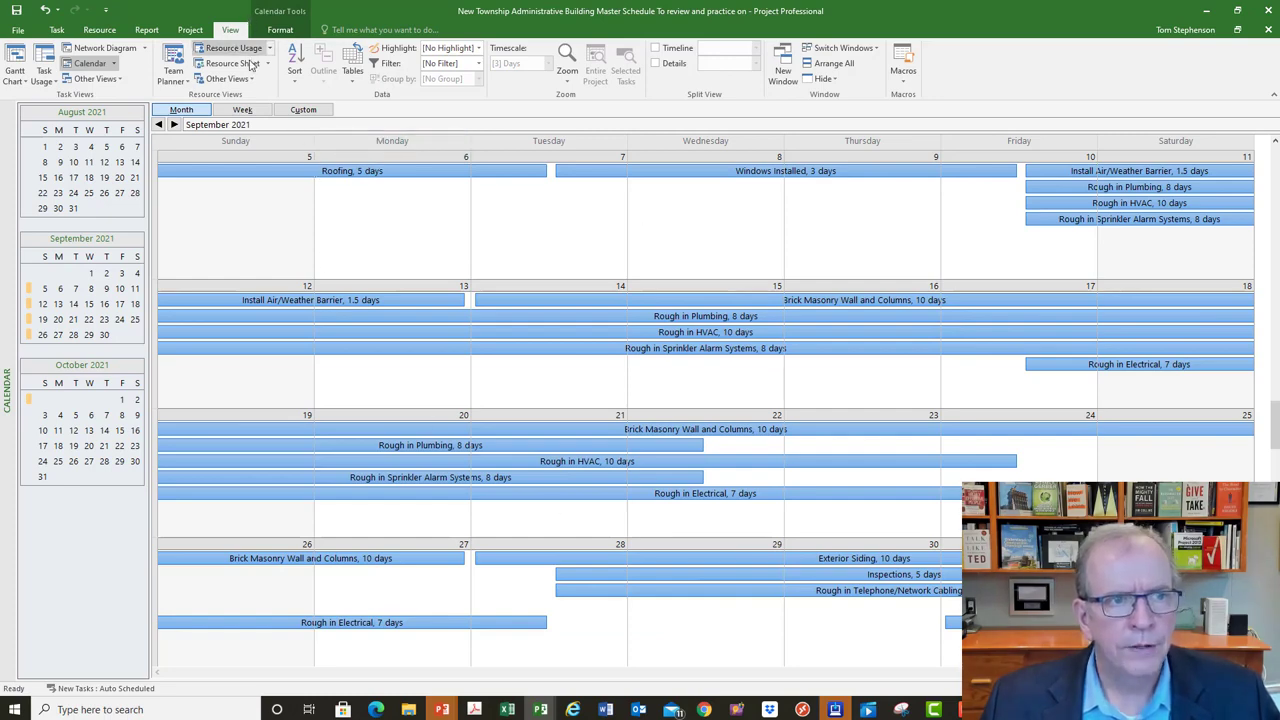
# - Filter the calendar by resource to tasks using the Plumbing Sub and examine when they fall in September 2021
pyautogui.click(479, 63)
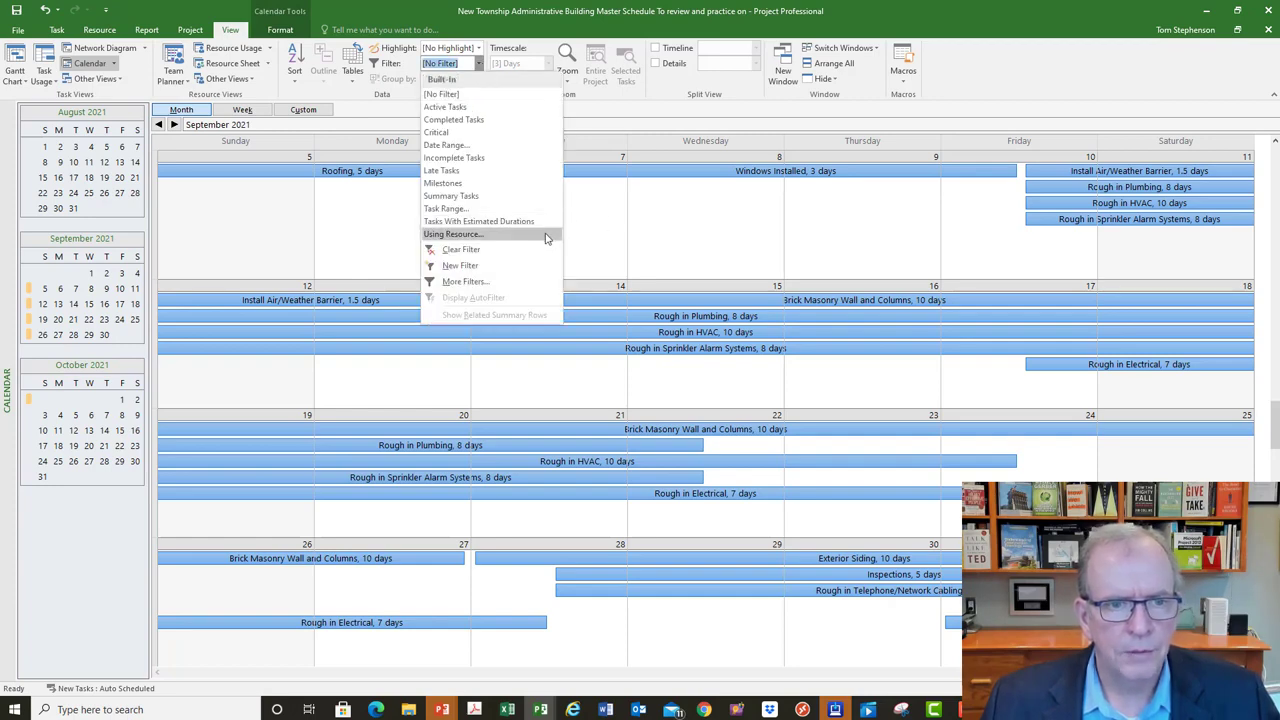
pyautogui.click(477, 235)
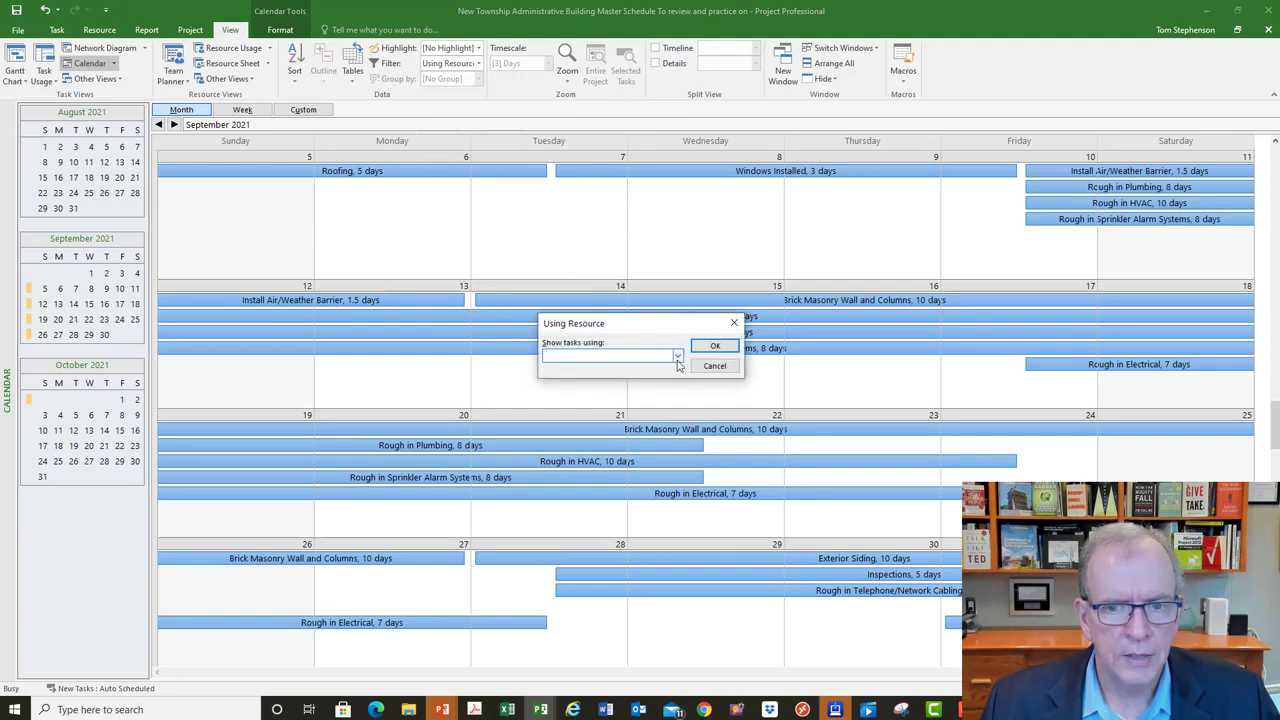
pyautogui.click(676, 358)
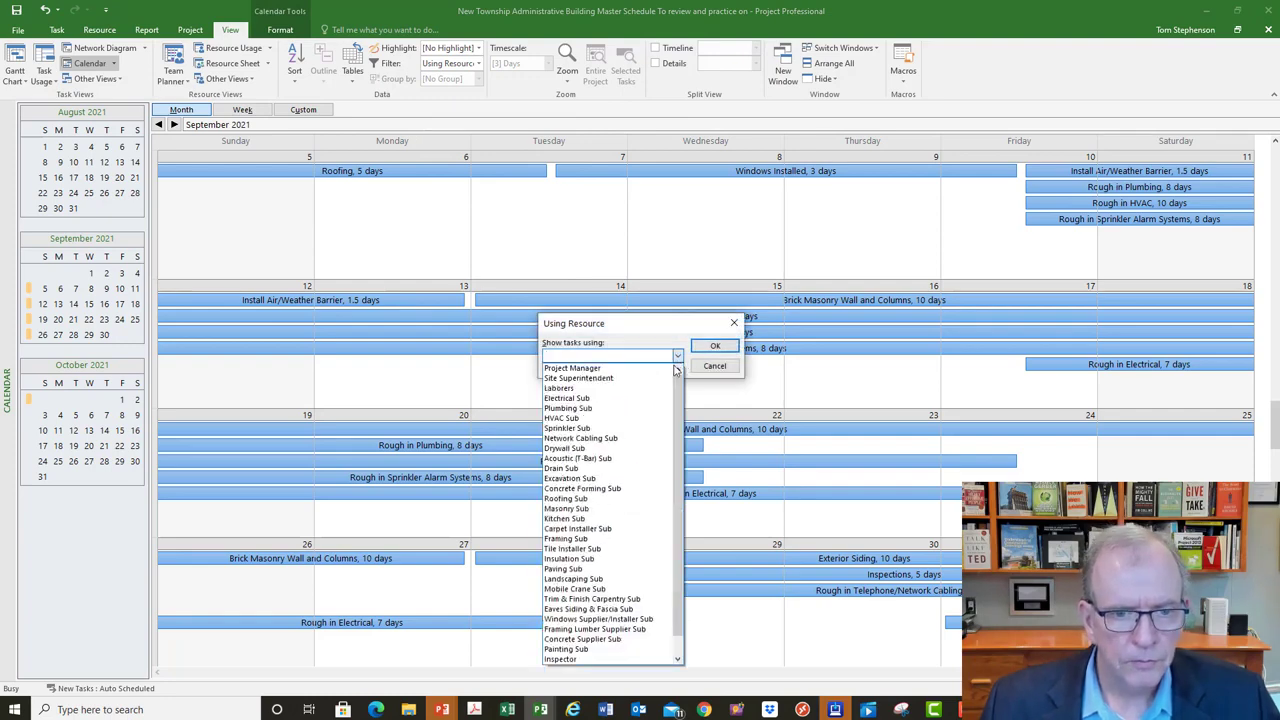
pyautogui.click(640, 409)
pyautogui.click(718, 346)
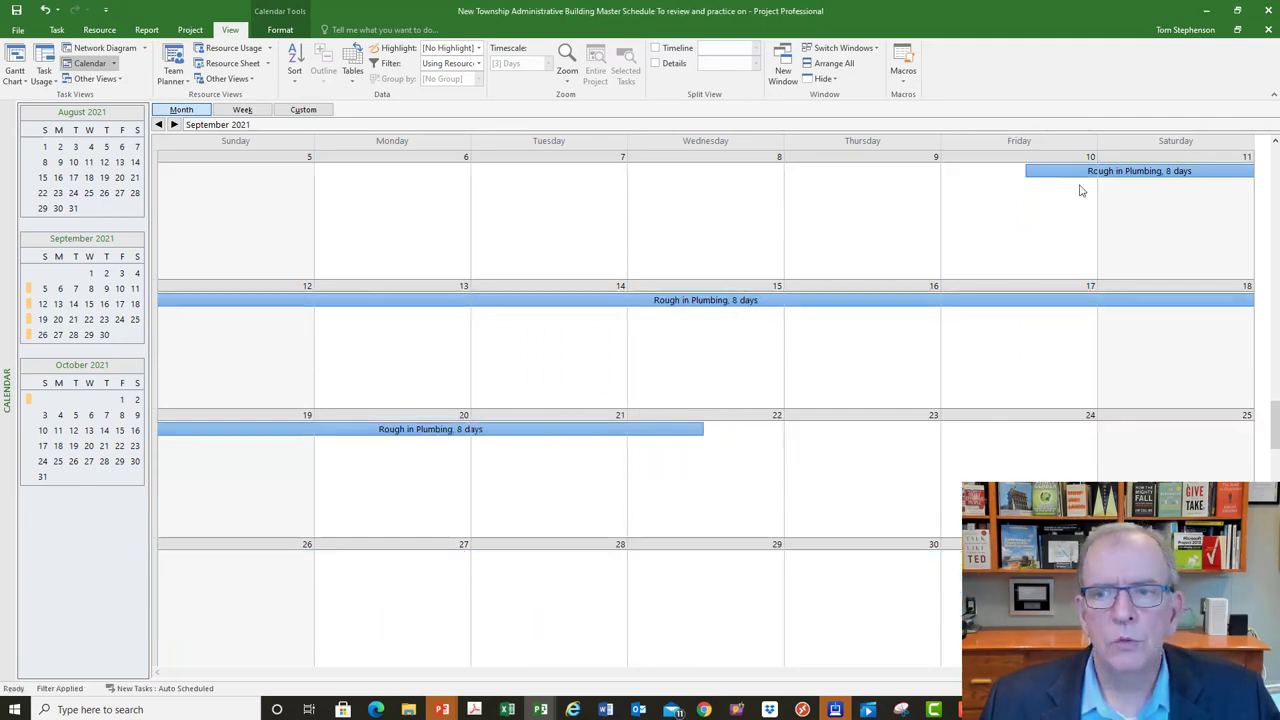
pyautogui.scroll(-1, 1047, 256)
pyautogui.scroll(2, 1047, 256)
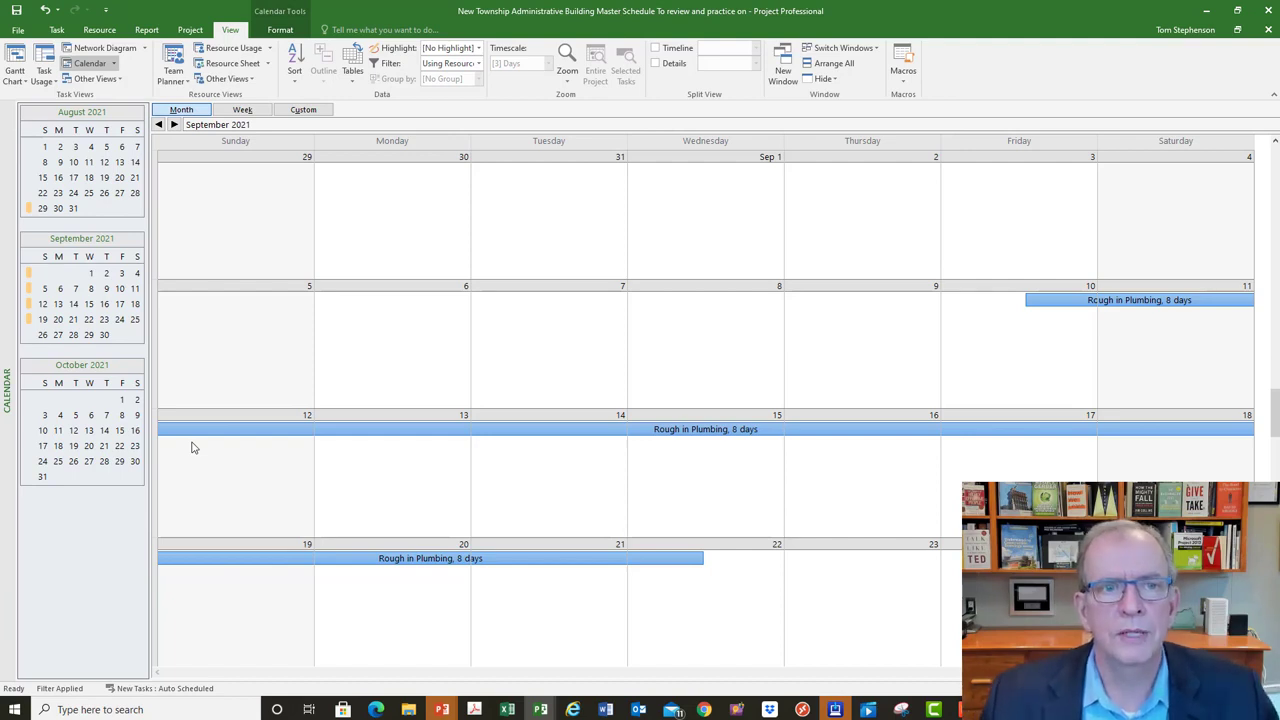
# - Dismiss a second resource filter without choosing a resource and remove the filter from the calendar
pyautogui.click(478, 64)
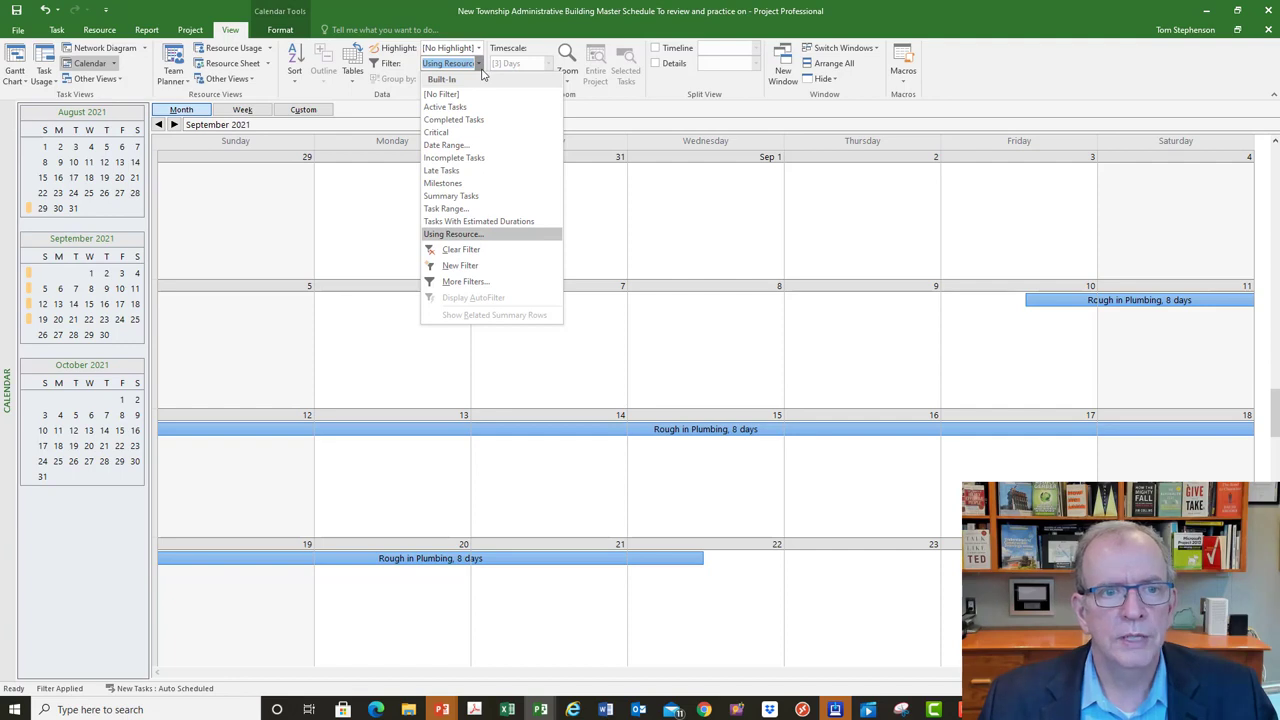
pyautogui.click(475, 236)
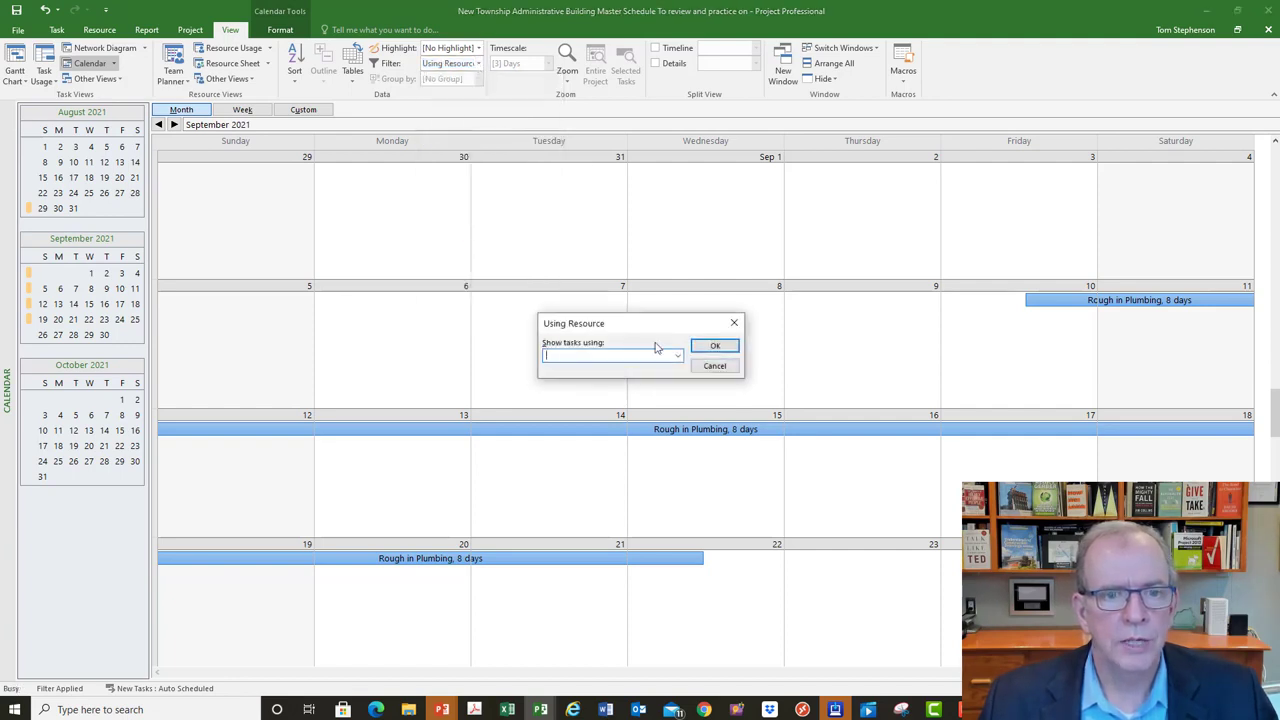
pyautogui.click(734, 323)
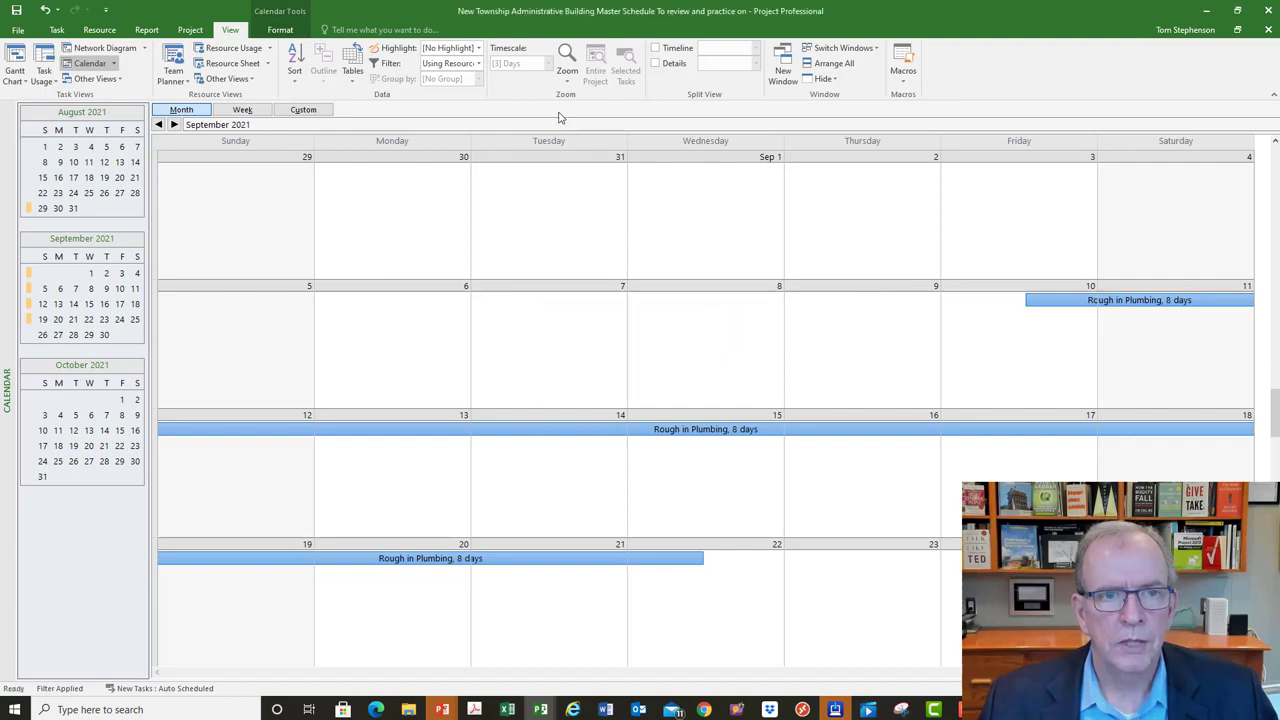
pyautogui.click(479, 64)
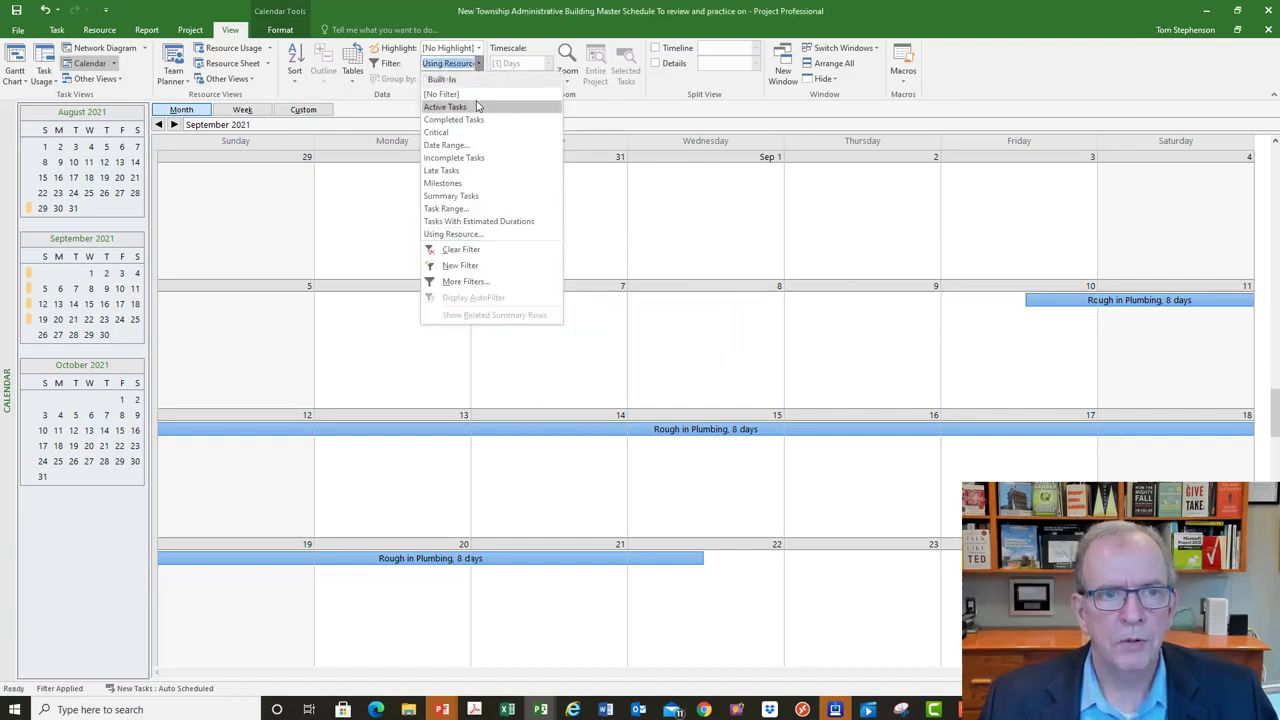
pyautogui.click(476, 95)
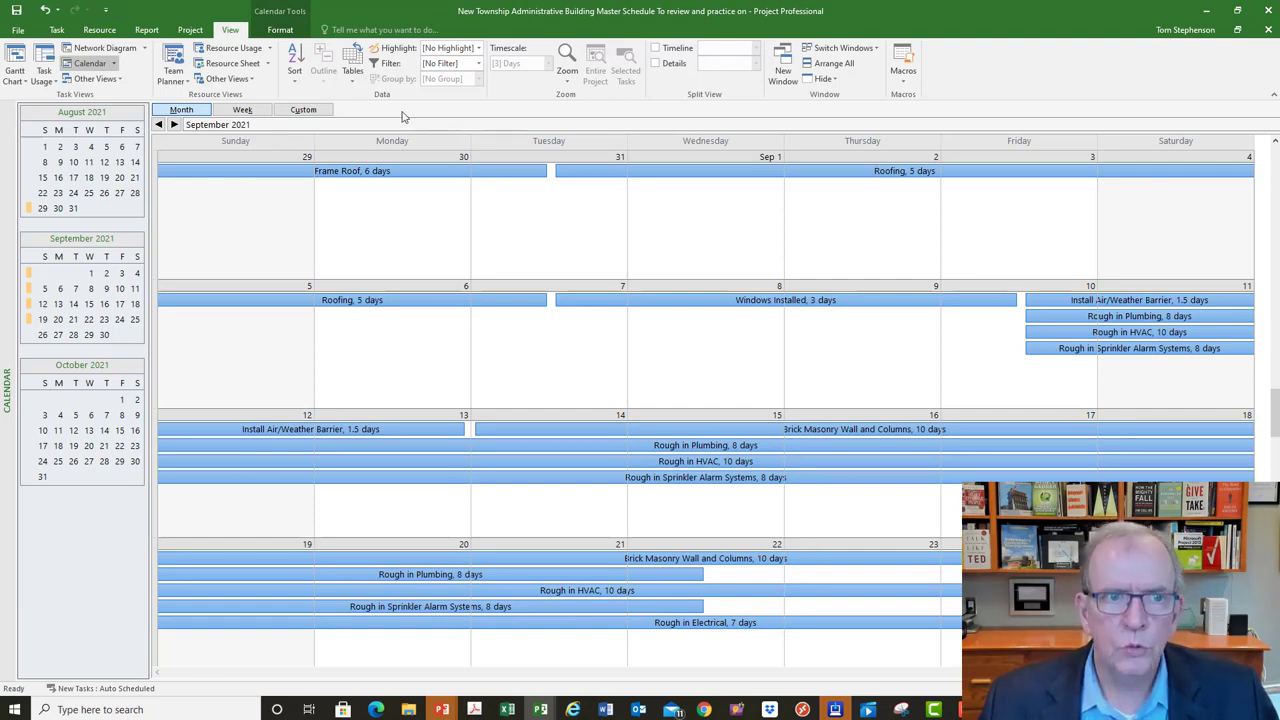
# - Return to the Gantt Chart view at the Pre-Construction tasks near the start of the schedule
pyautogui.rightClick(5, 177)
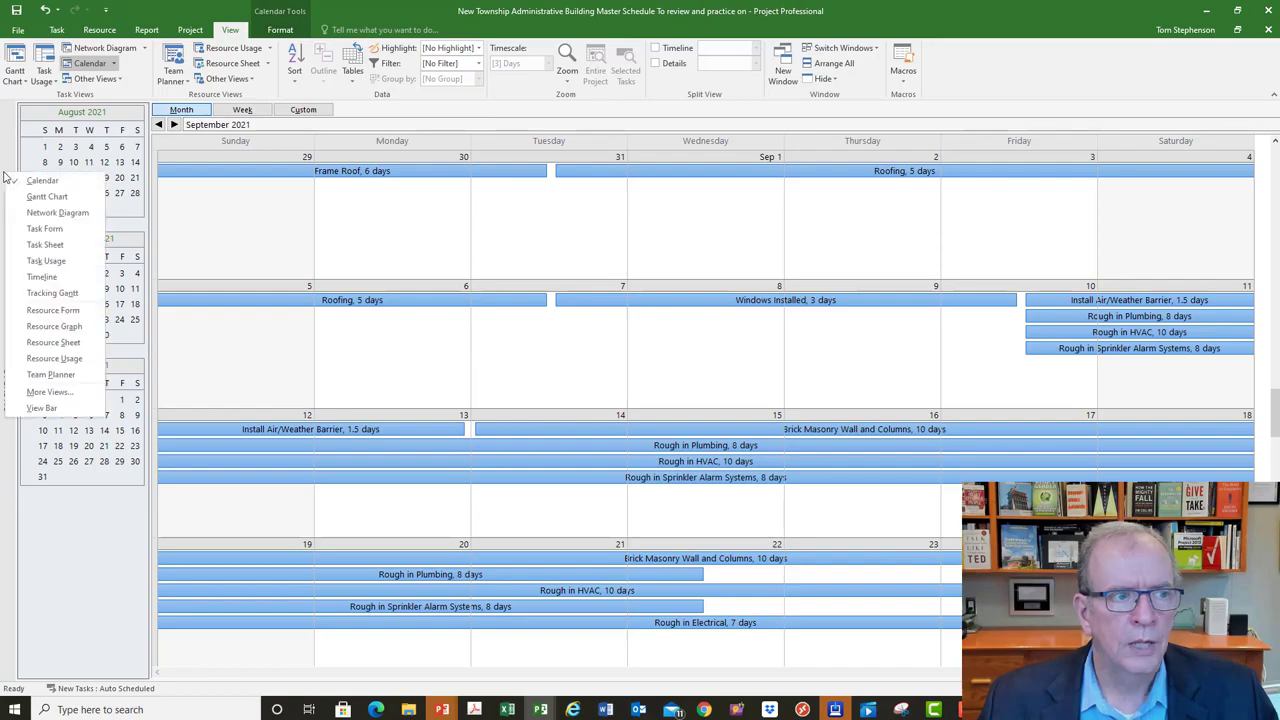
pyautogui.click(14, 198)
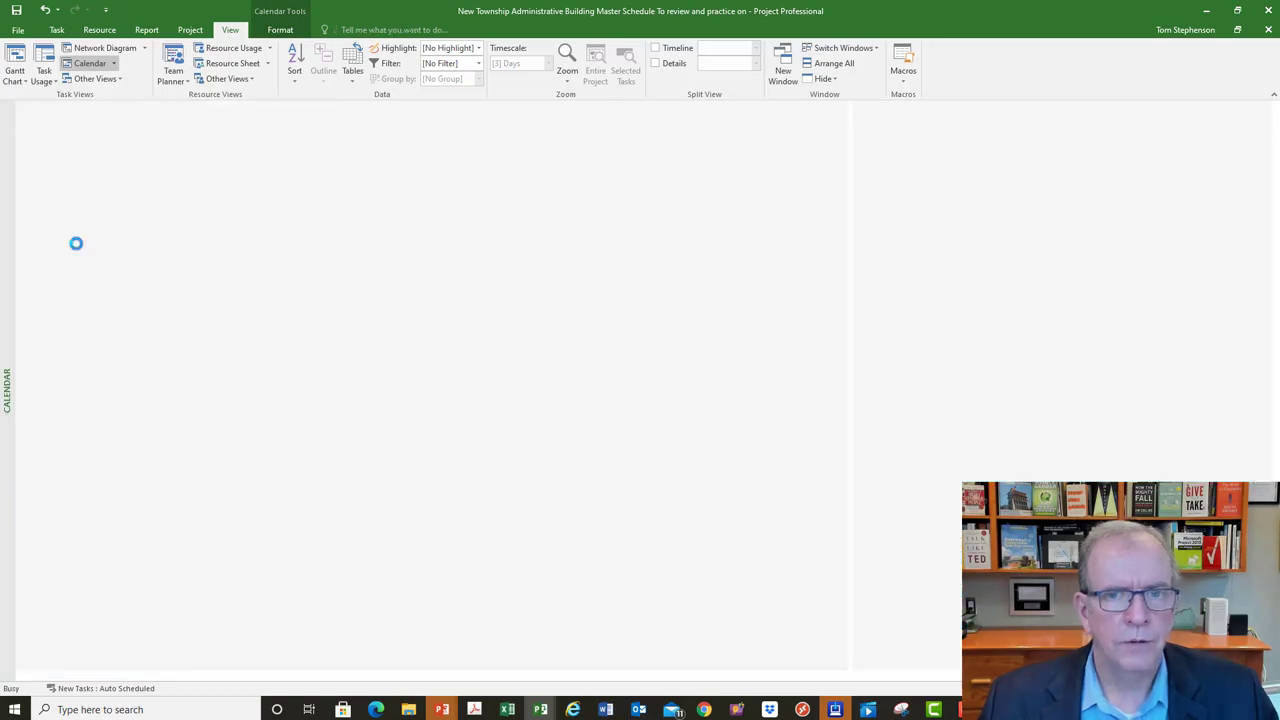
pyautogui.scroll(20, 457, 382)
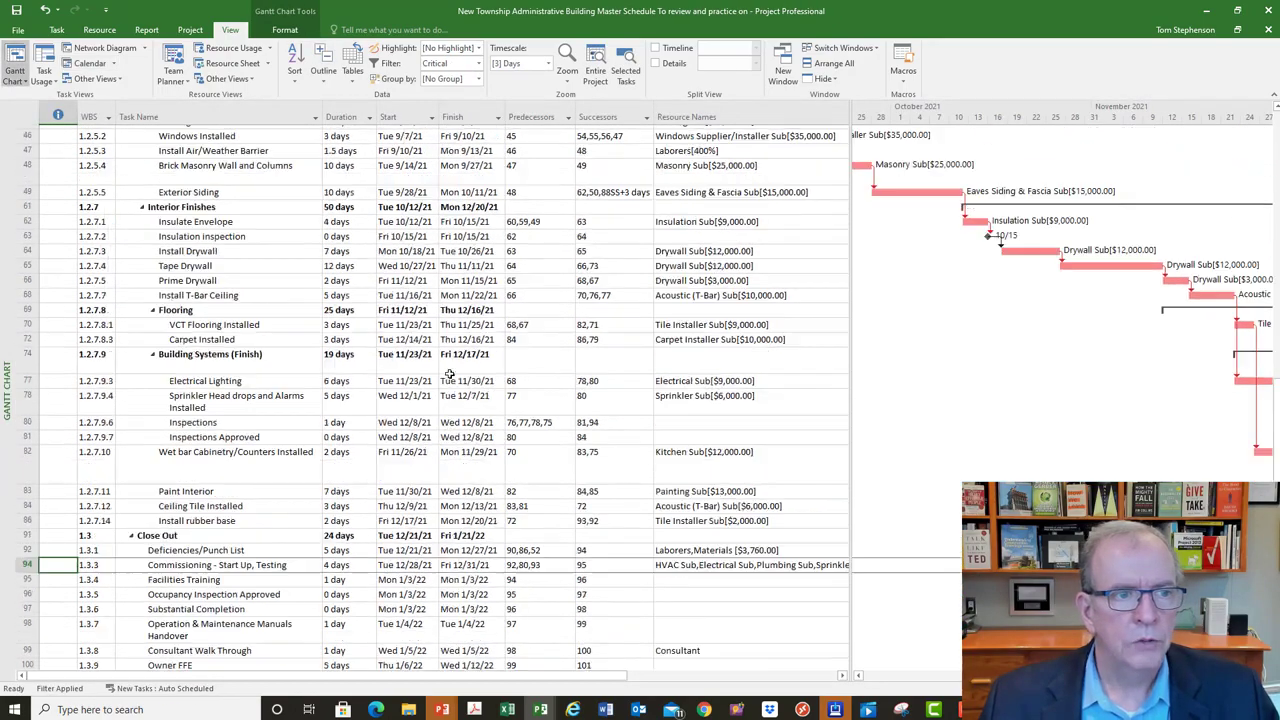
pyautogui.scroll(1, 448, 372)
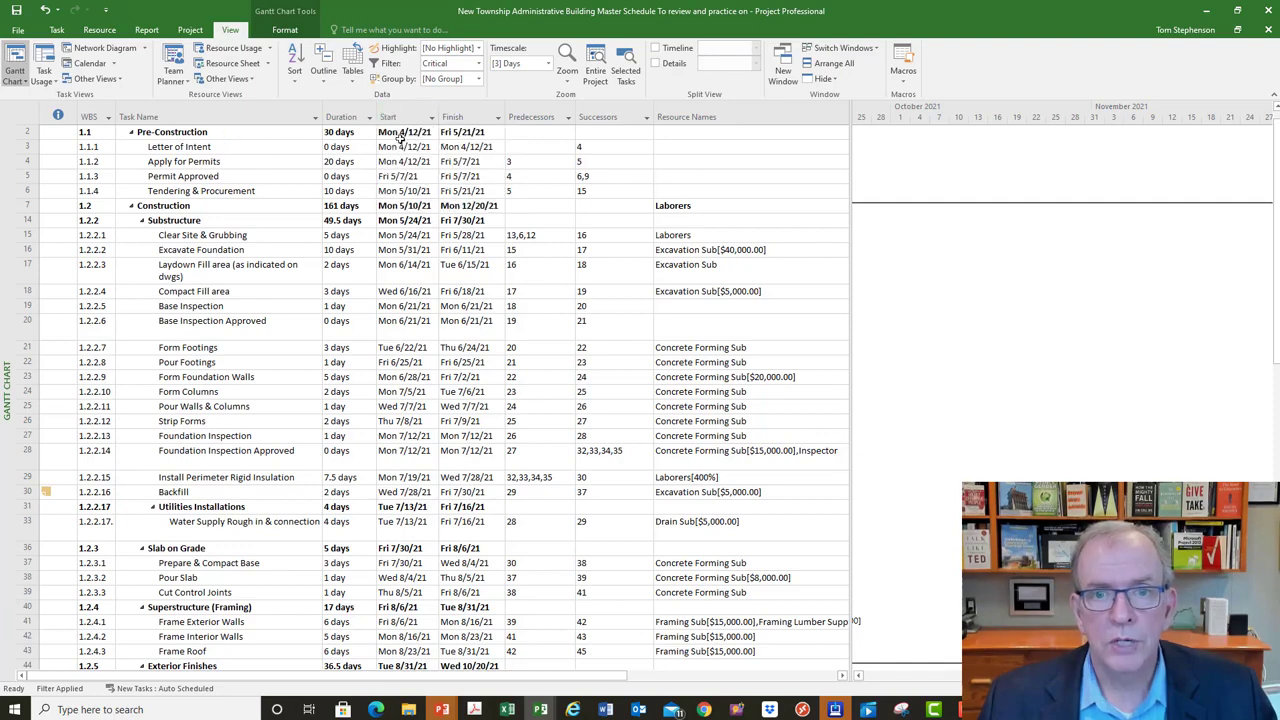
# - Look over the sorting, grouping and filtering options of the Start column and dismiss them without applying any
pyautogui.click(298, 30)
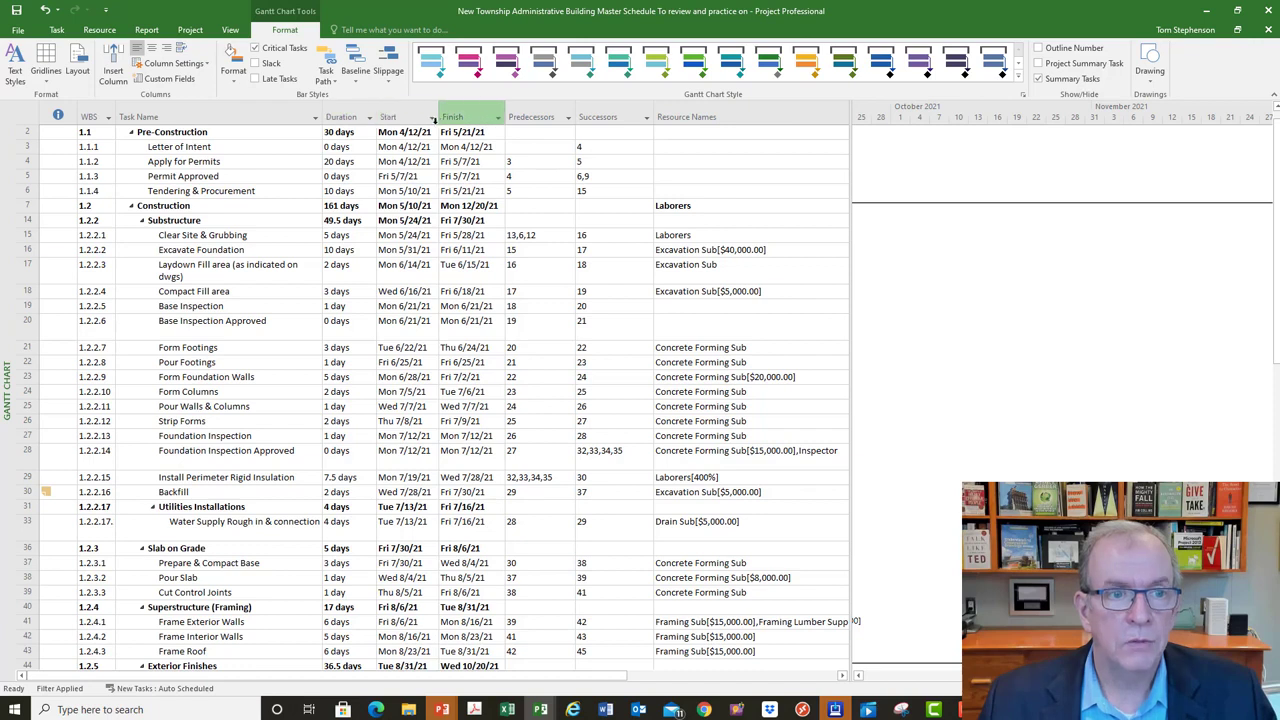
pyautogui.click(432, 117)
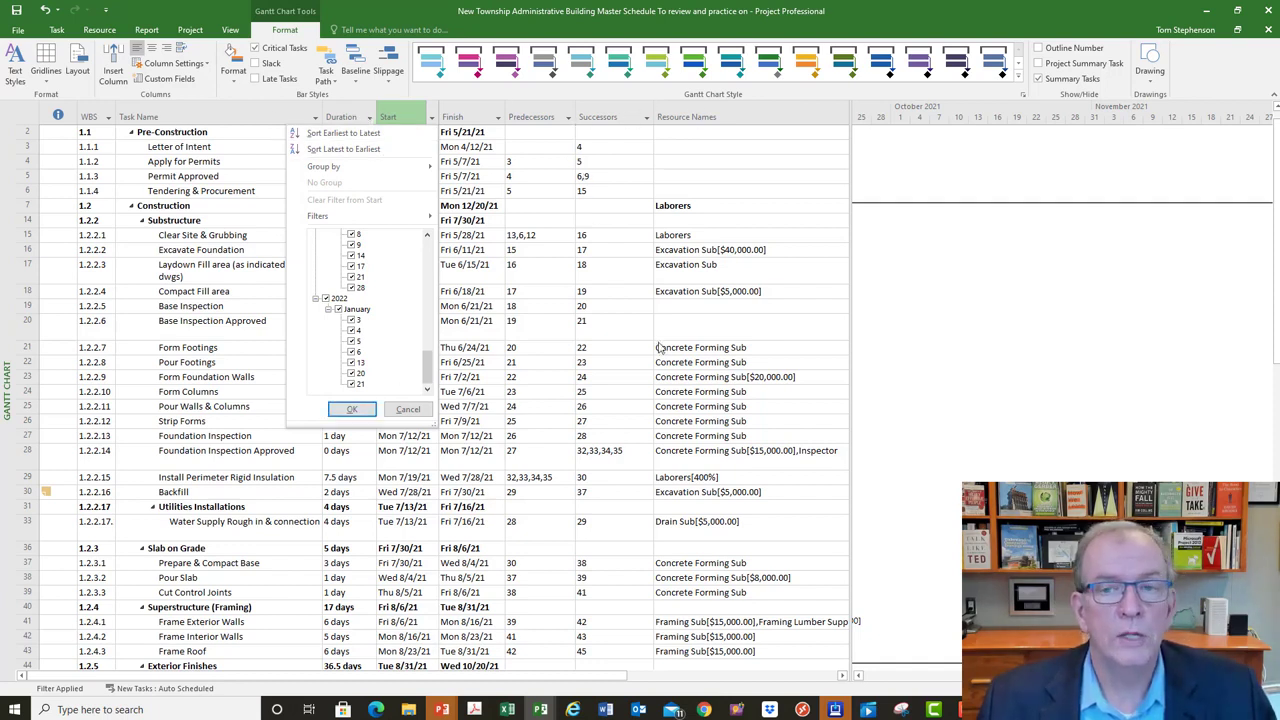
pyautogui.click(644, 213)
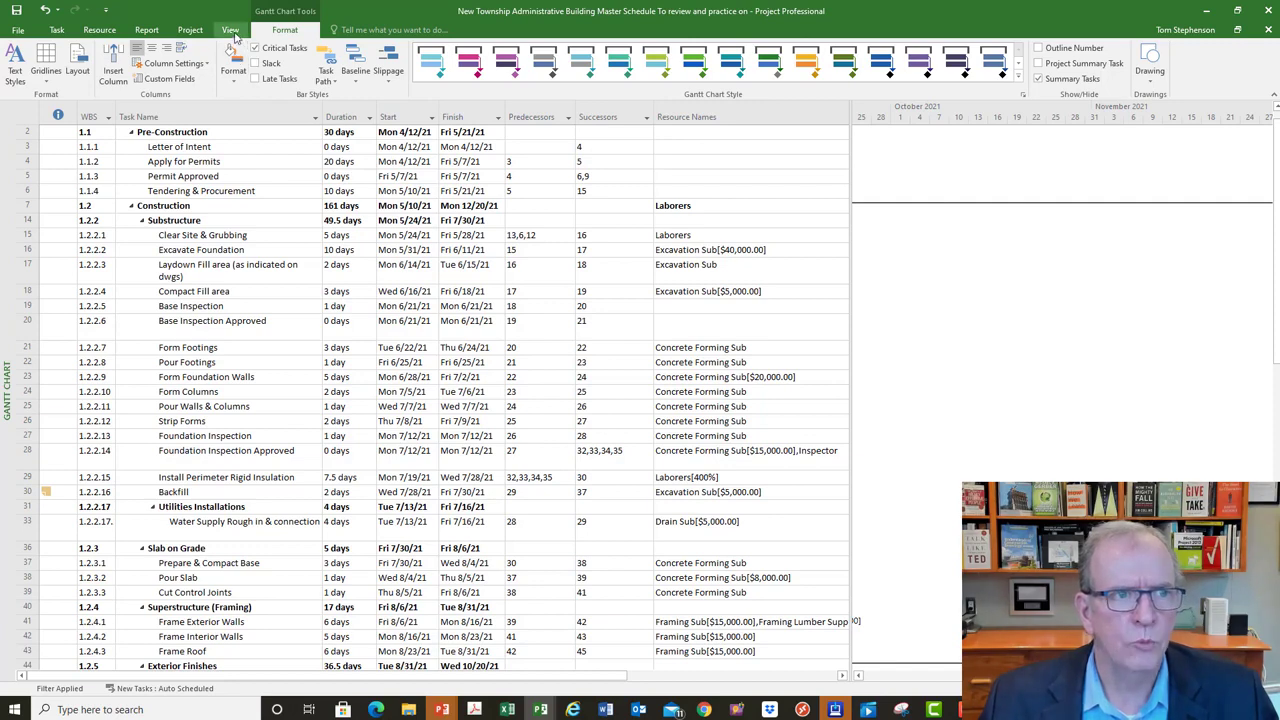
# - Remove the Critical filter from the Gantt chart task list so all tasks are listed
pyautogui.click(231, 31)
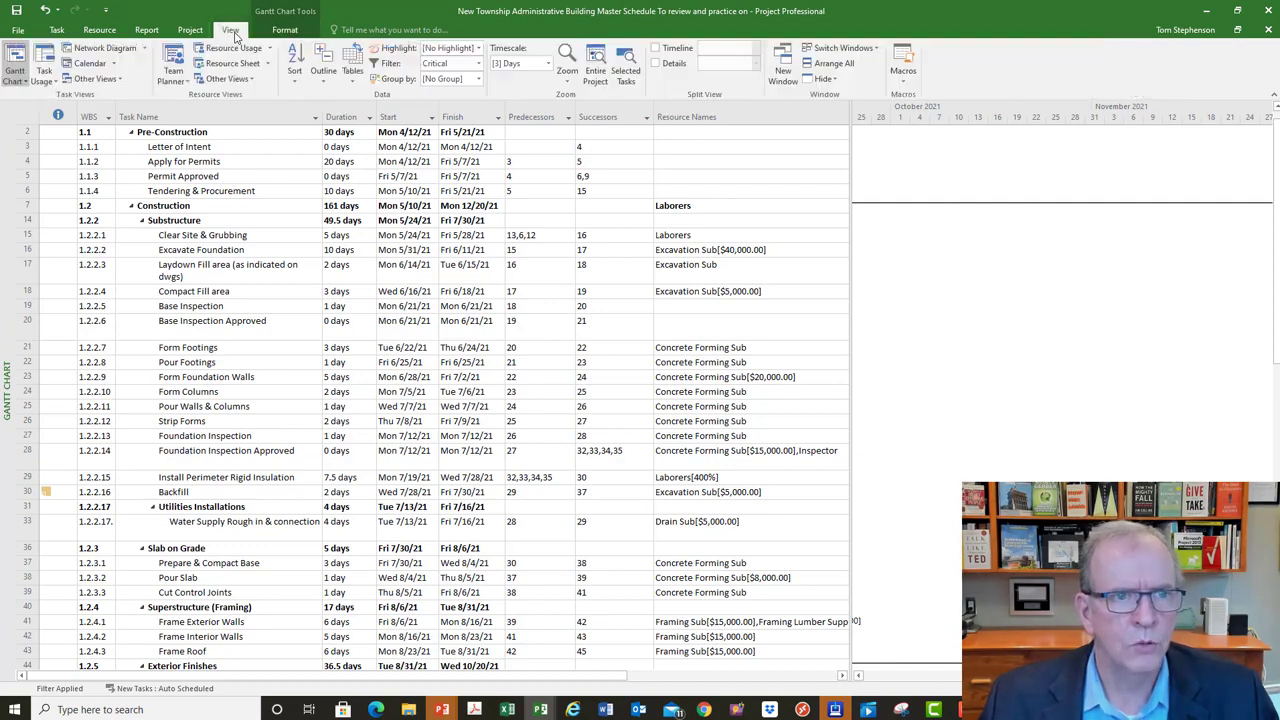
pyautogui.click(478, 64)
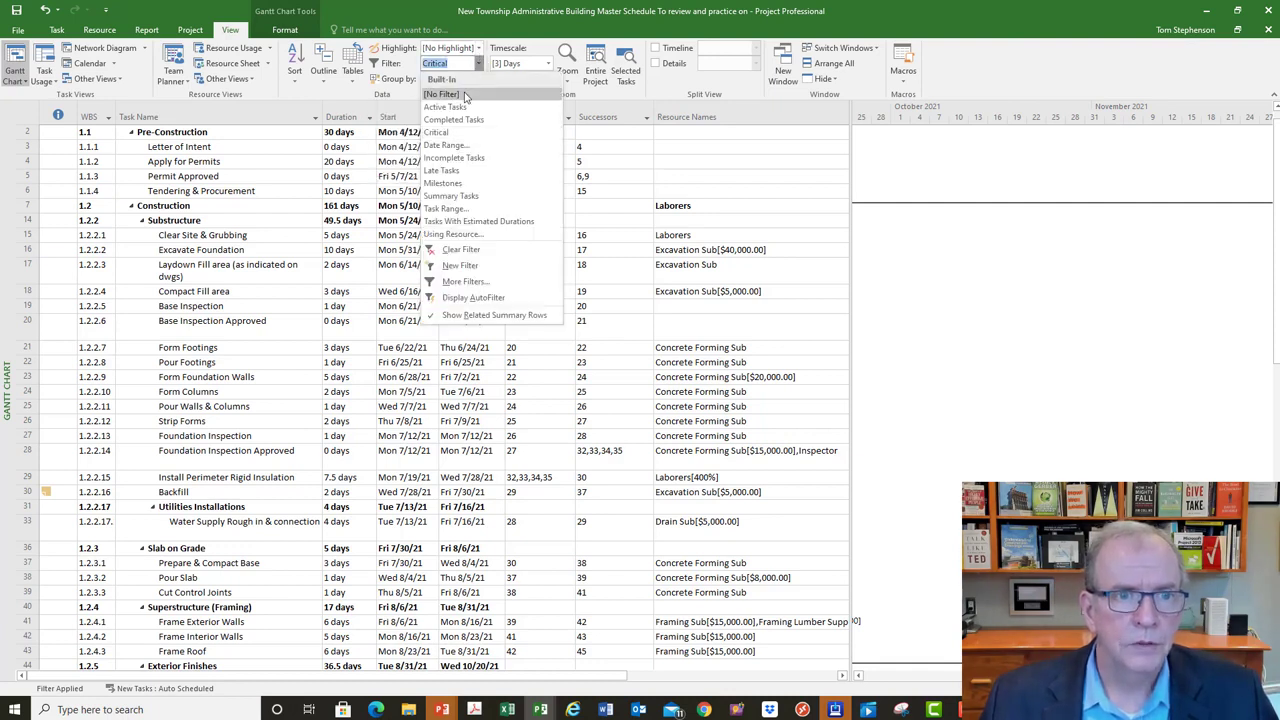
pyautogui.click(457, 94)
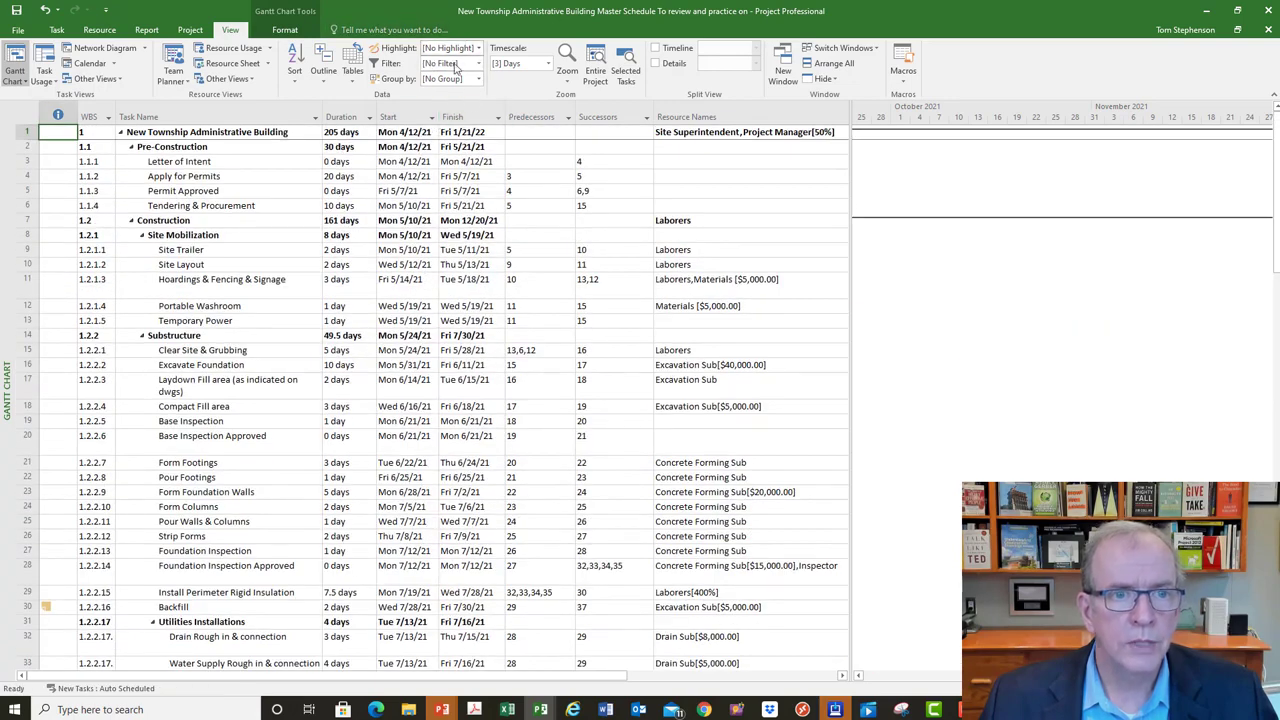